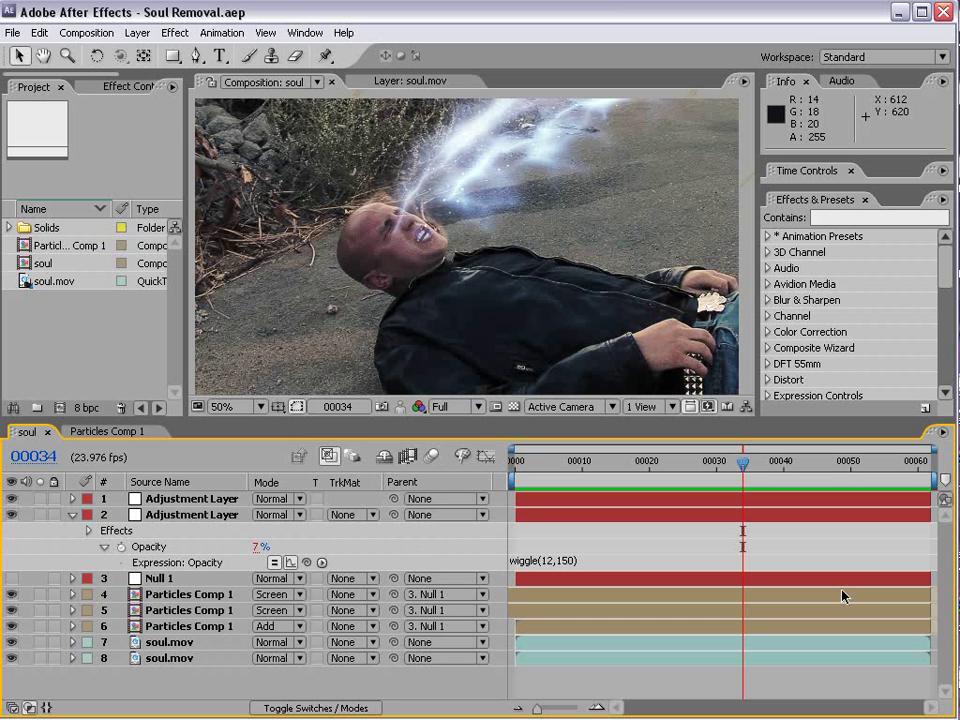
# Preview the finished soul composition and scrub through its opening frames to examine the energy effect
pyautogui.press('KP_0')
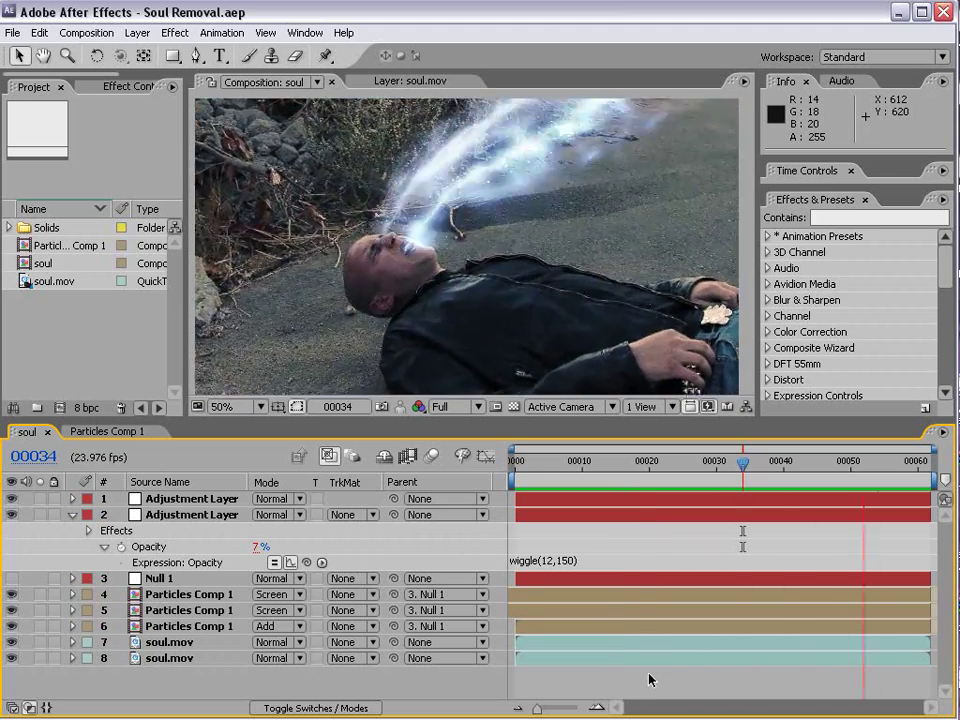
pyautogui.press('Home')
pyautogui.moveTo(524, 466); pyautogui.dragTo(663, 515)
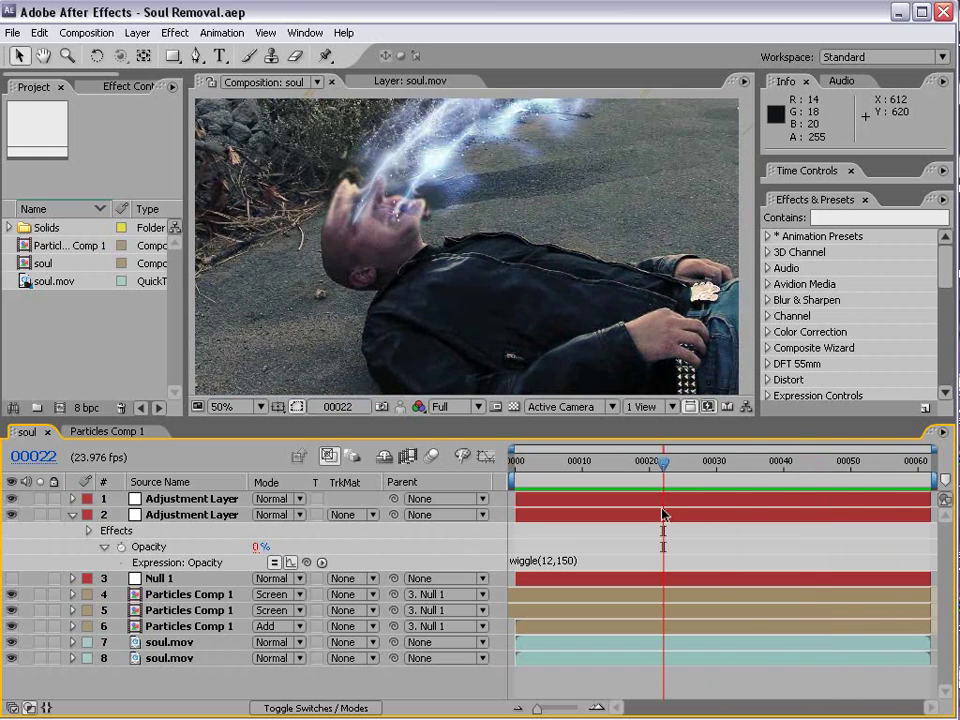
pyautogui.moveTo(660, 465); pyautogui.dragTo(601, 487)
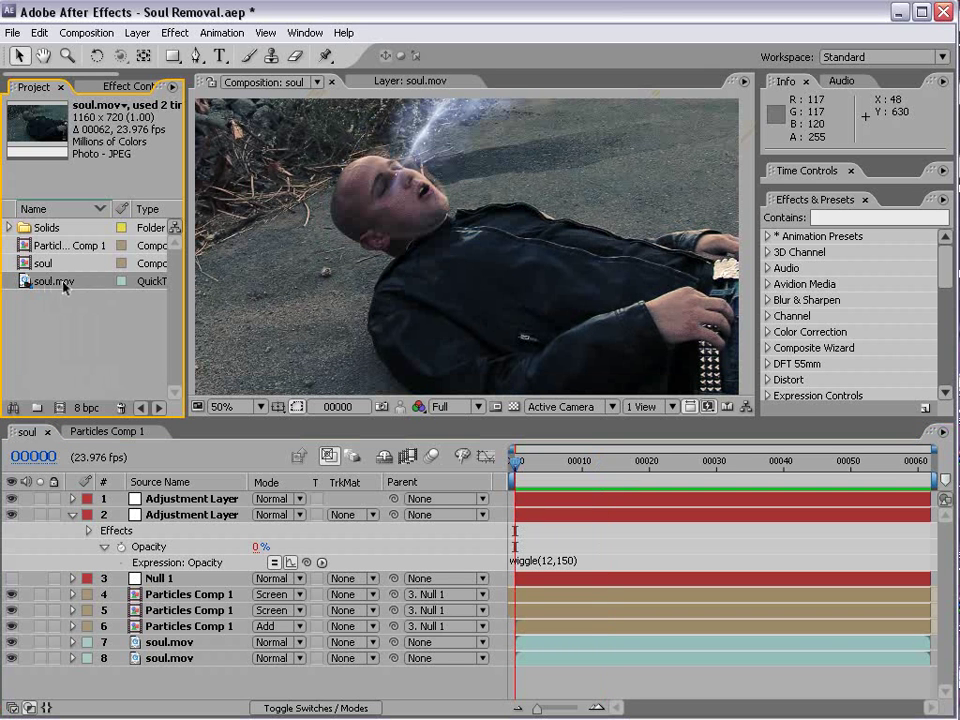
# Create a new composition from the soul.mov footage and scrub back to its first frame
pyautogui.moveTo(64, 284); pyautogui.dragTo(59, 407)
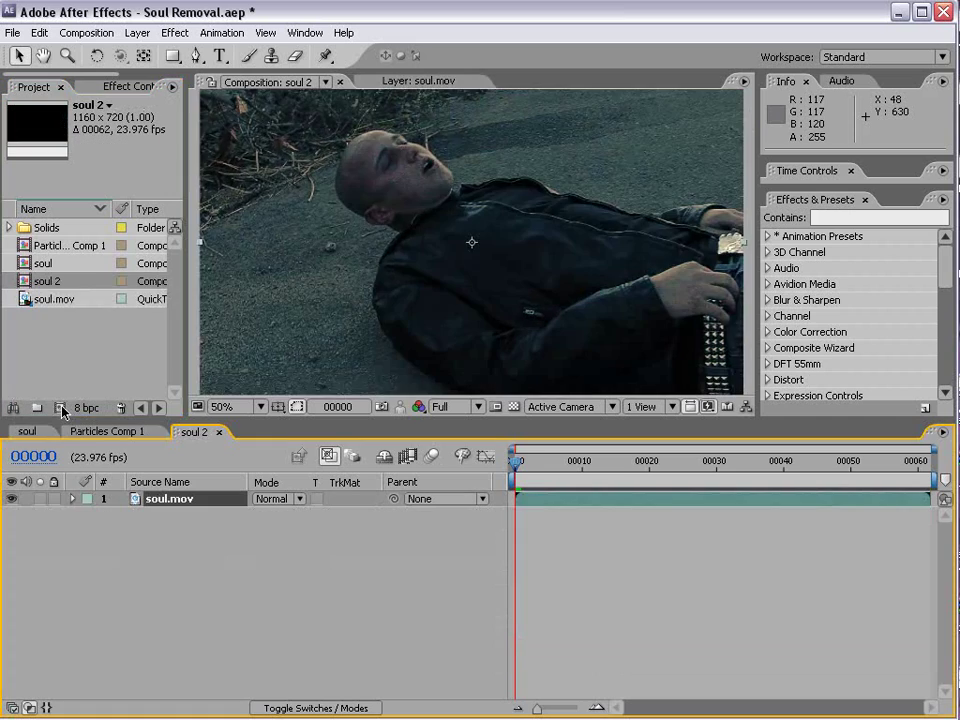
pyautogui.moveTo(545, 467); pyautogui.dragTo(472, 402)
# Add a white 1160 x 720 solid layer named Energy to the soul 2 composition
pyautogui.click(137, 32)
pyautogui.moveTo(180, 52)
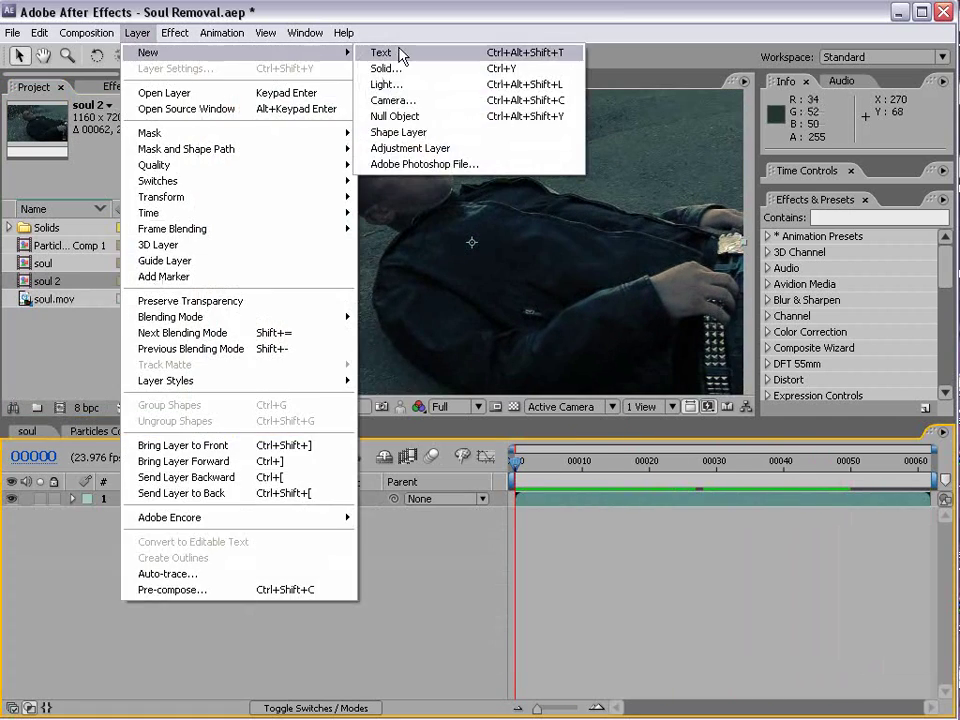
pyautogui.click(403, 69)
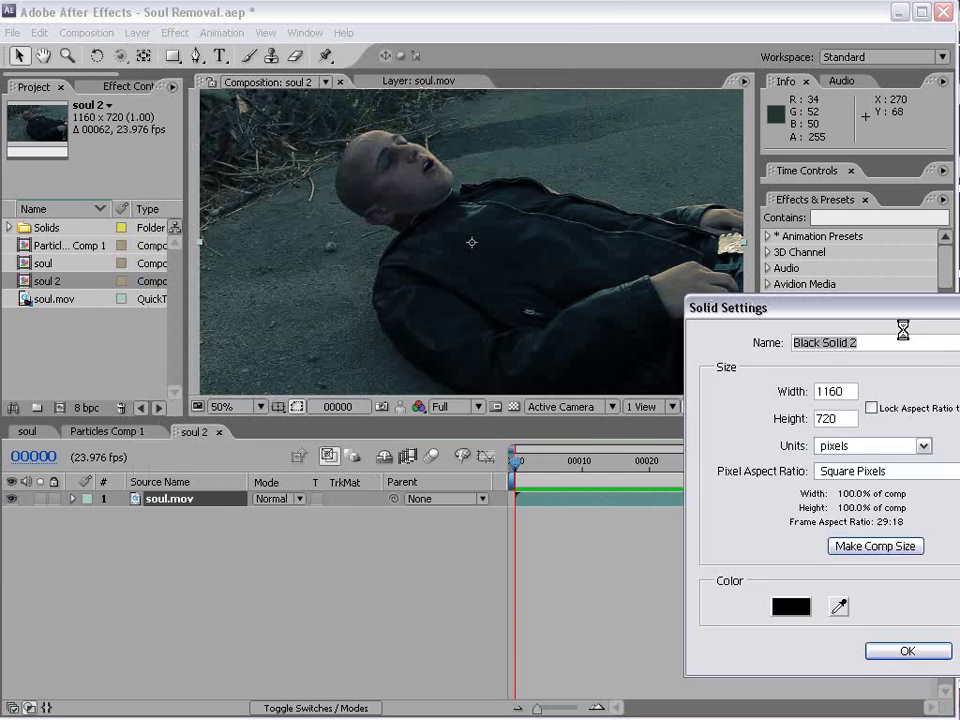
pyautogui.write('Energy')
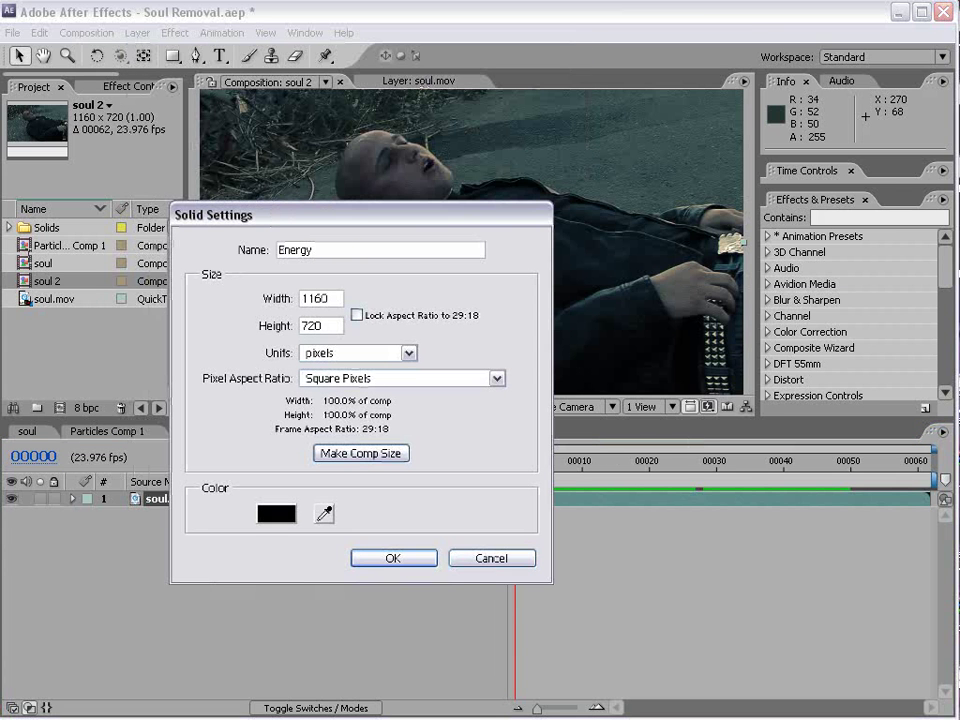
pyautogui.click(276, 515)
pyautogui.moveTo(555, 388); pyautogui.dragTo(533, 388)
pyautogui.click(313, 407)
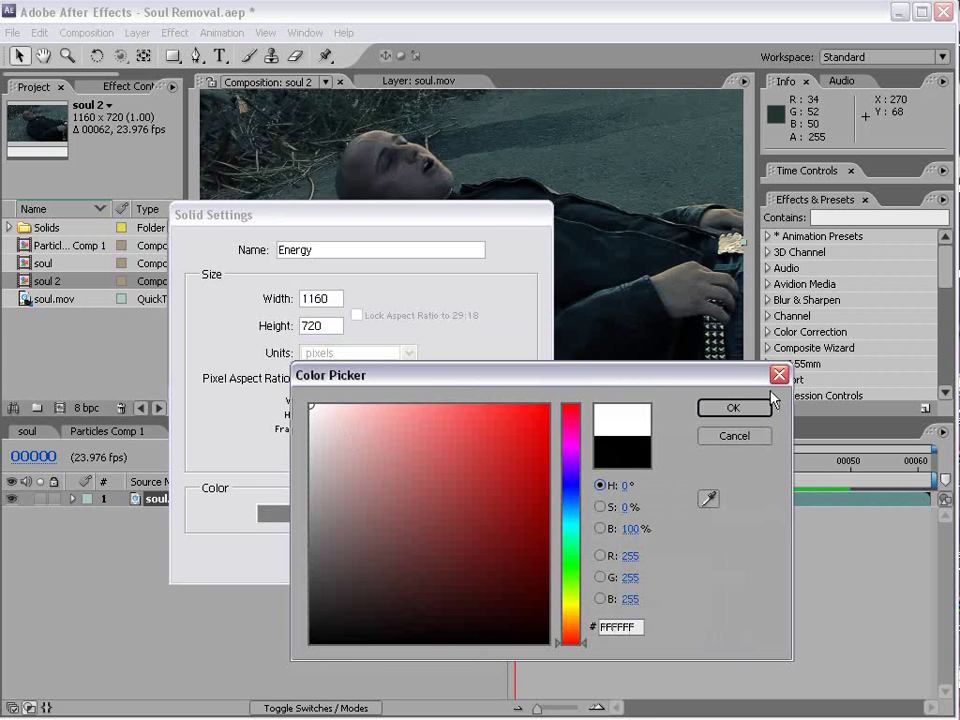
pyautogui.click(735, 406)
pyautogui.click(393, 558)
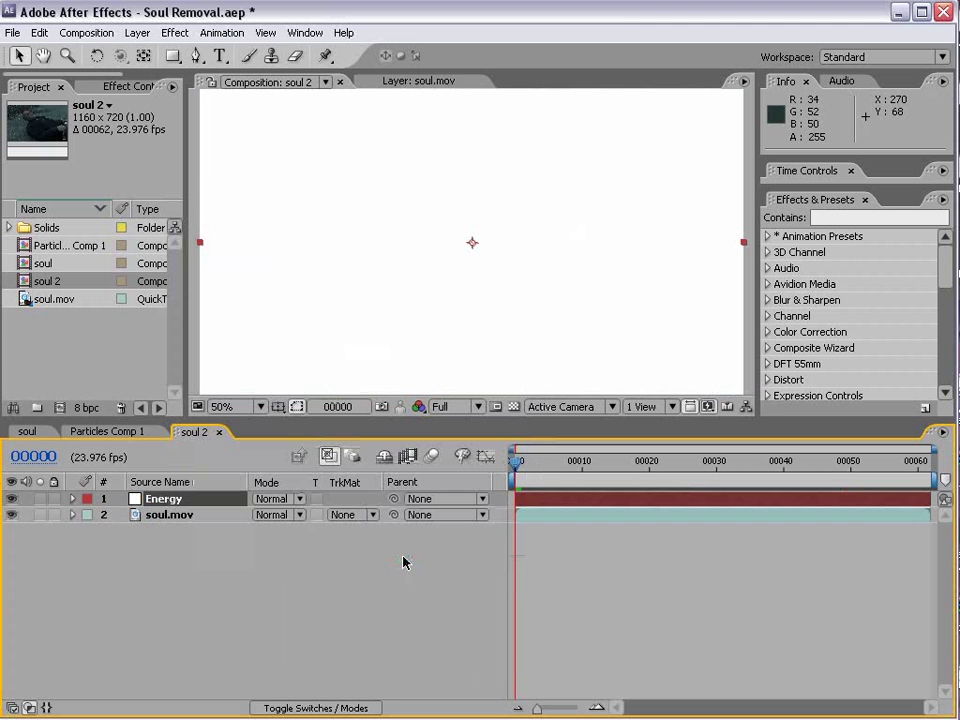
# Pre-compose the Energy solid as Energy Comp, moving all attributes into the new composition
pyautogui.scroll(-1, 393, 289)
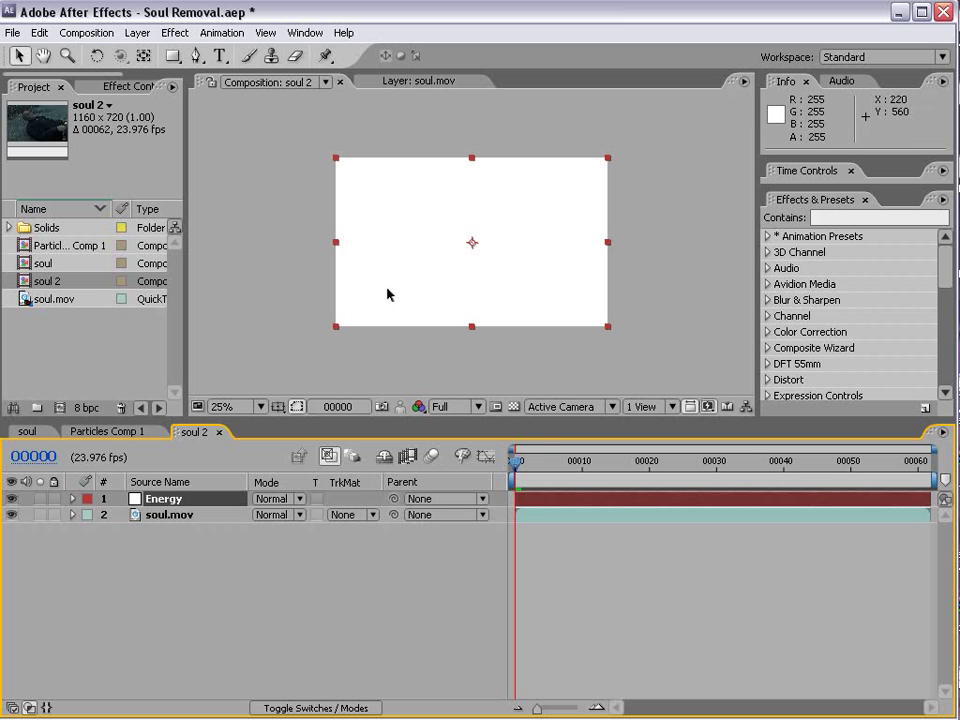
pyautogui.click(139, 33)
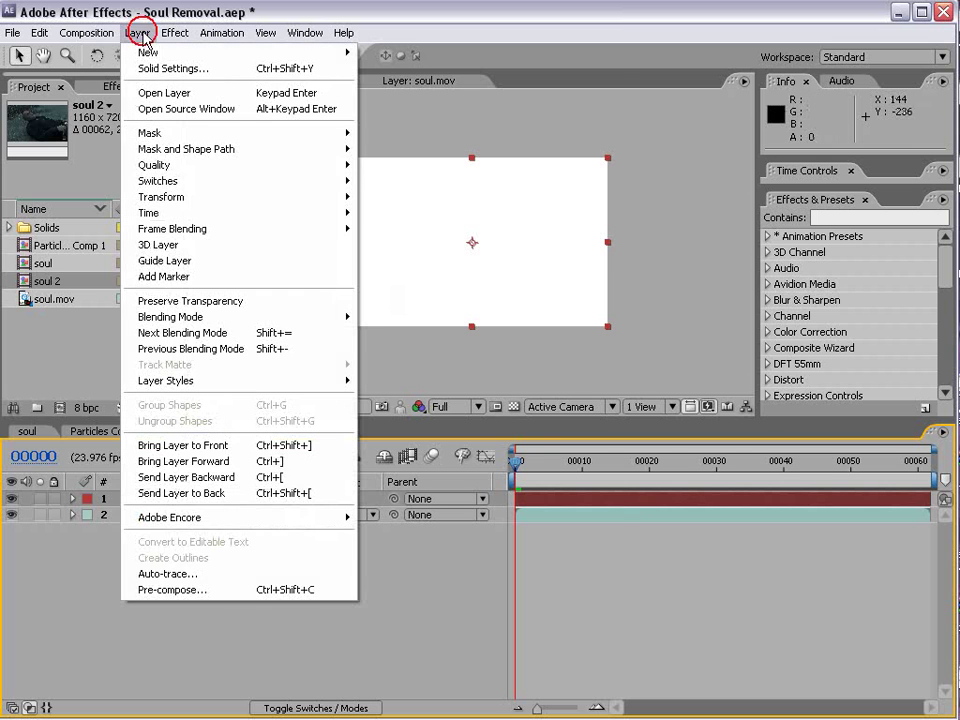
pyautogui.click(266, 590)
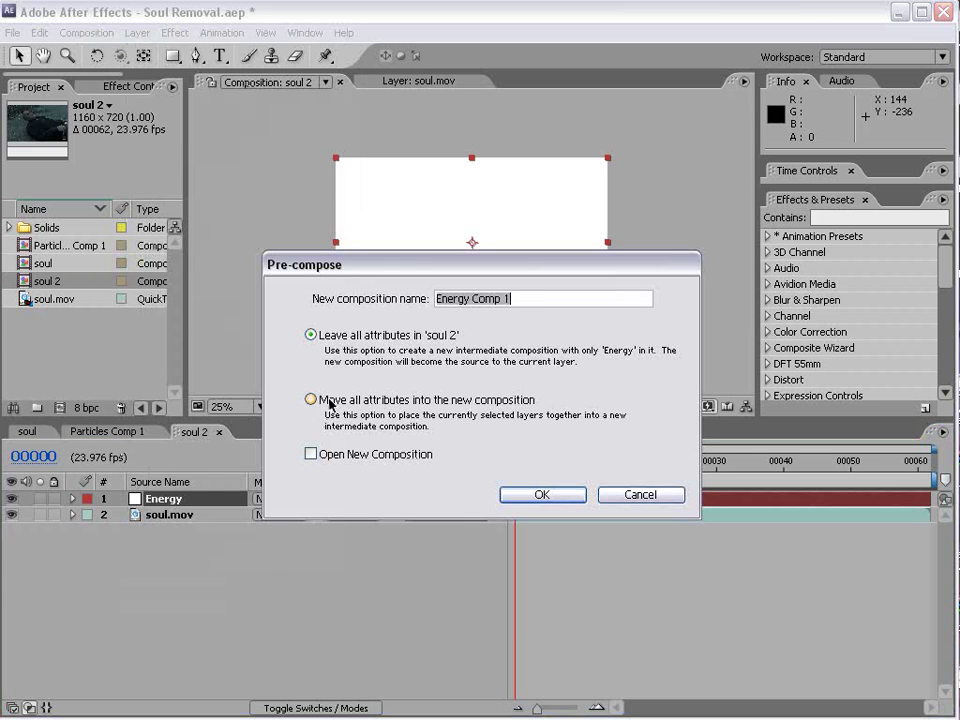
pyautogui.click(331, 403)
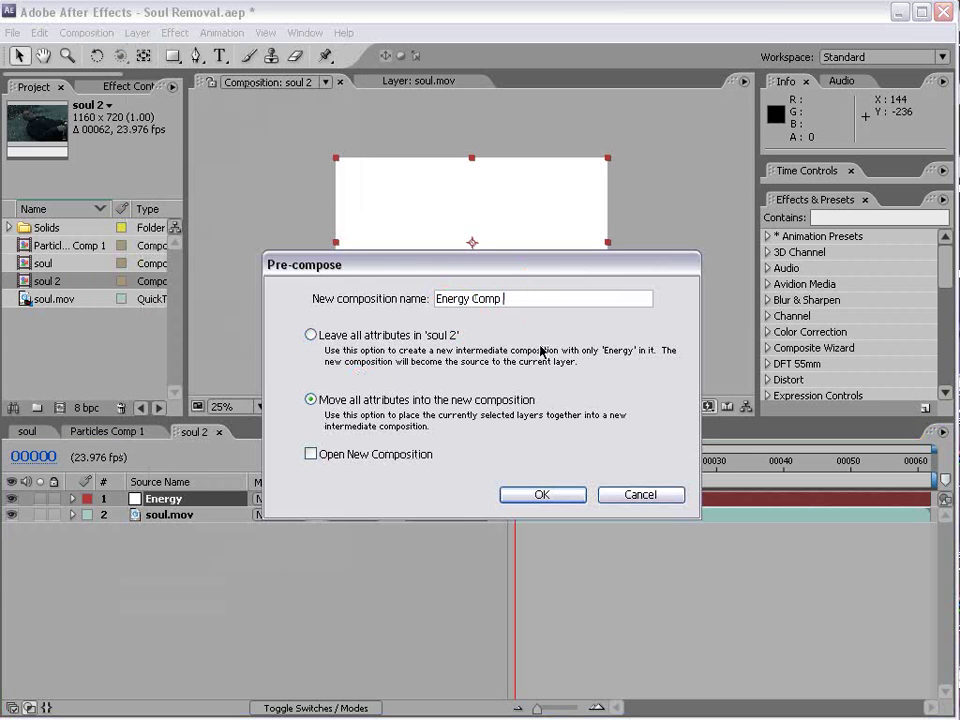
pyautogui.click(541, 496)
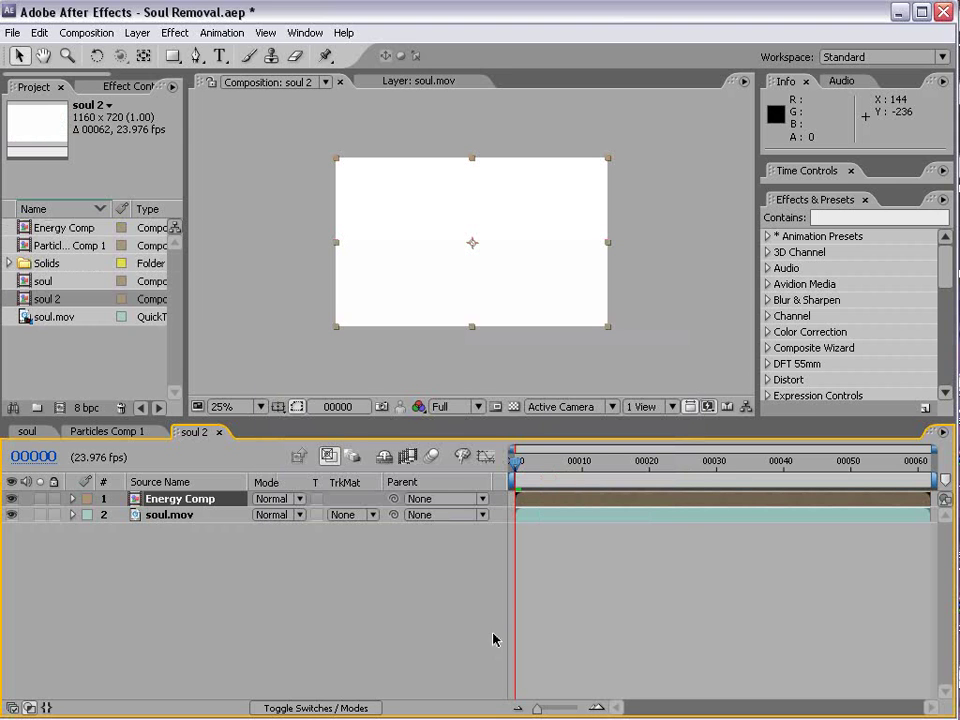
# Open Energy Comp and apply the CC Particle World effect to its Energy solid
pyautogui.doubleClick(175, 501)
pyautogui.click(174, 498)
pyautogui.click(175, 34)
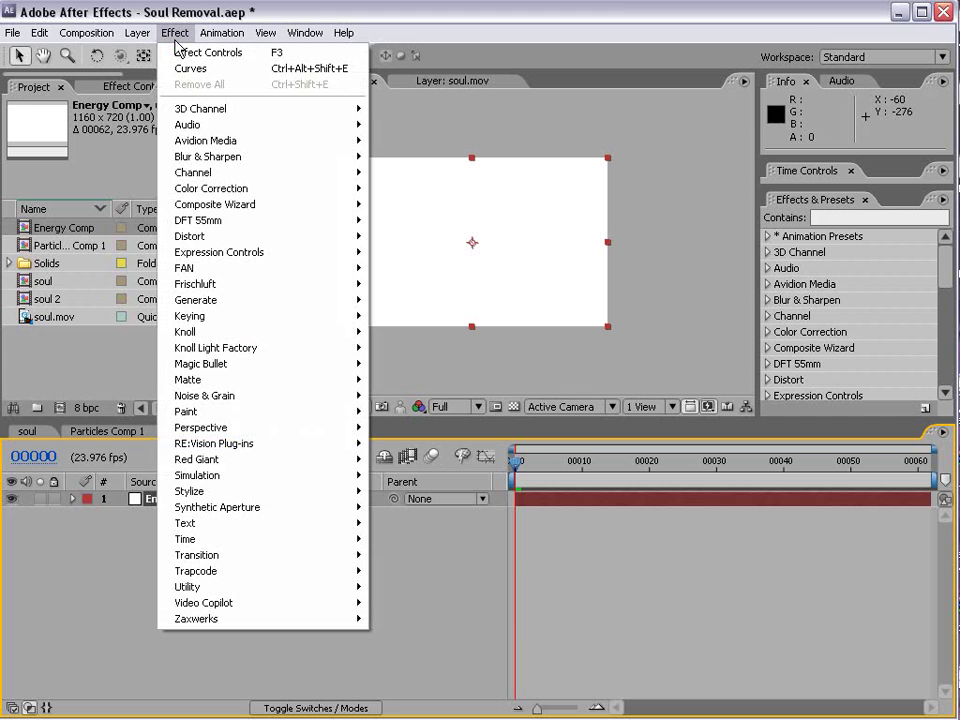
pyautogui.moveTo(295, 476)
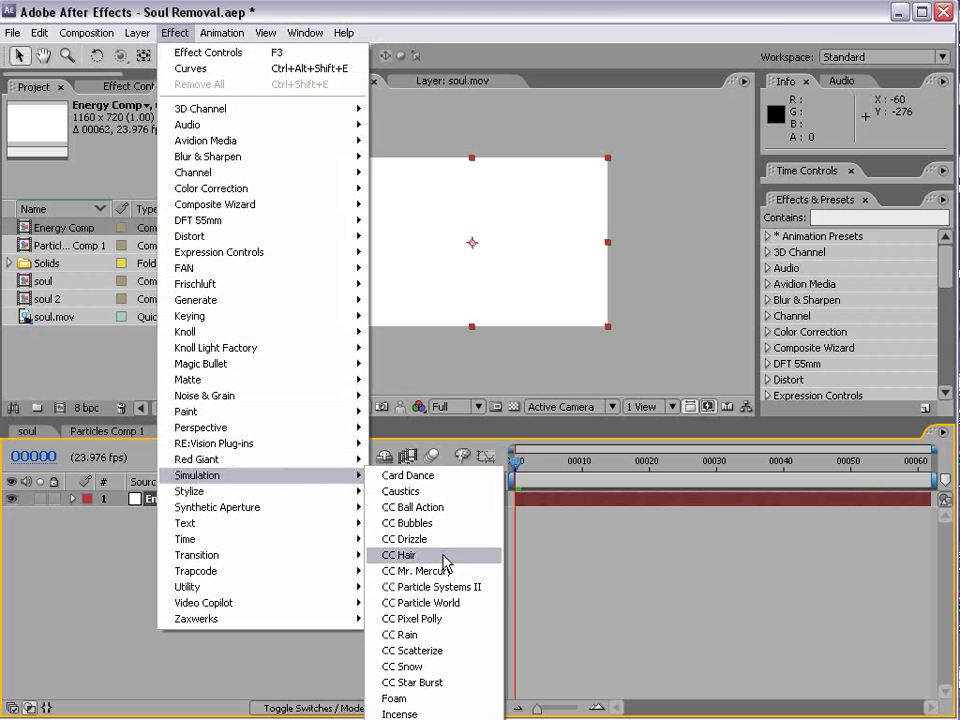
pyautogui.click(444, 605)
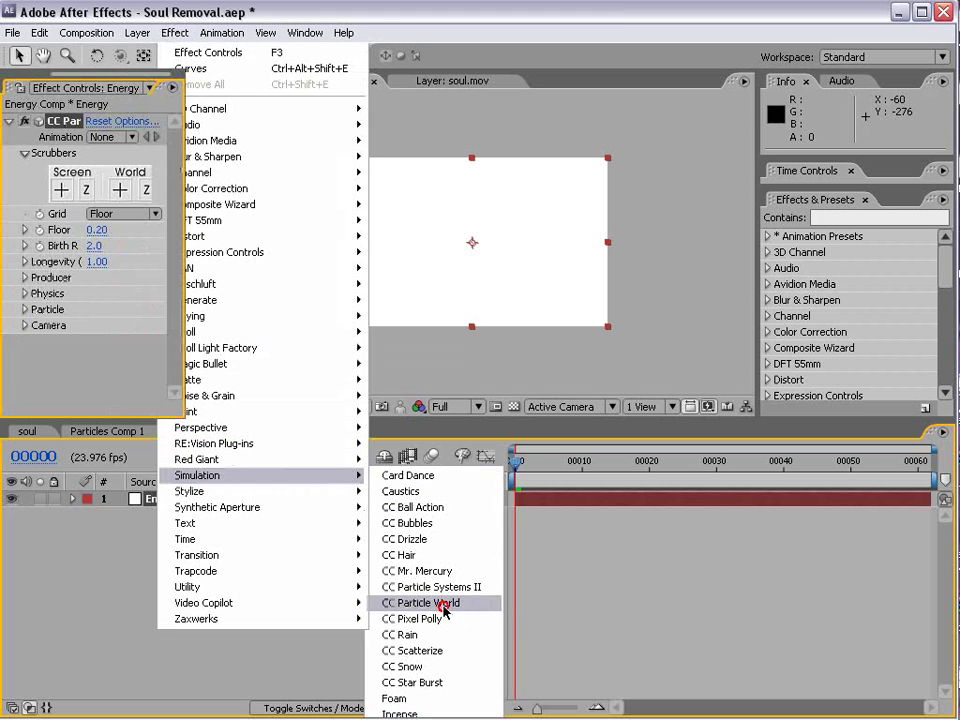
# Set CC Particle World's grid to Off and its physics animation to Direction Axis
pyautogui.click(153, 210)
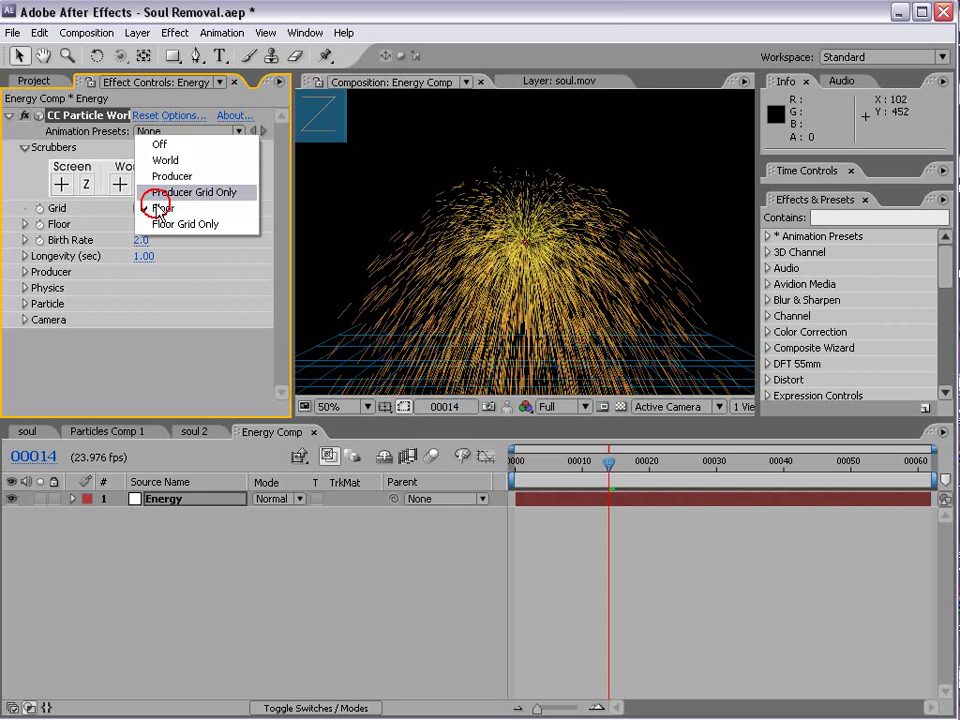
pyautogui.click(176, 145)
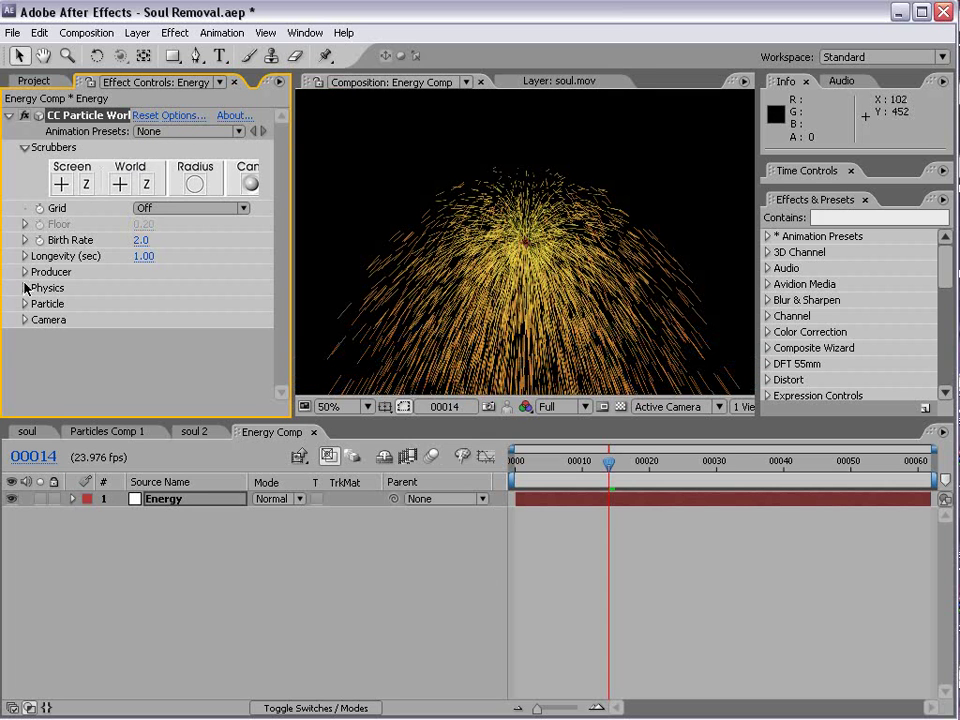
pyautogui.click(24, 287)
pyautogui.click(161, 304)
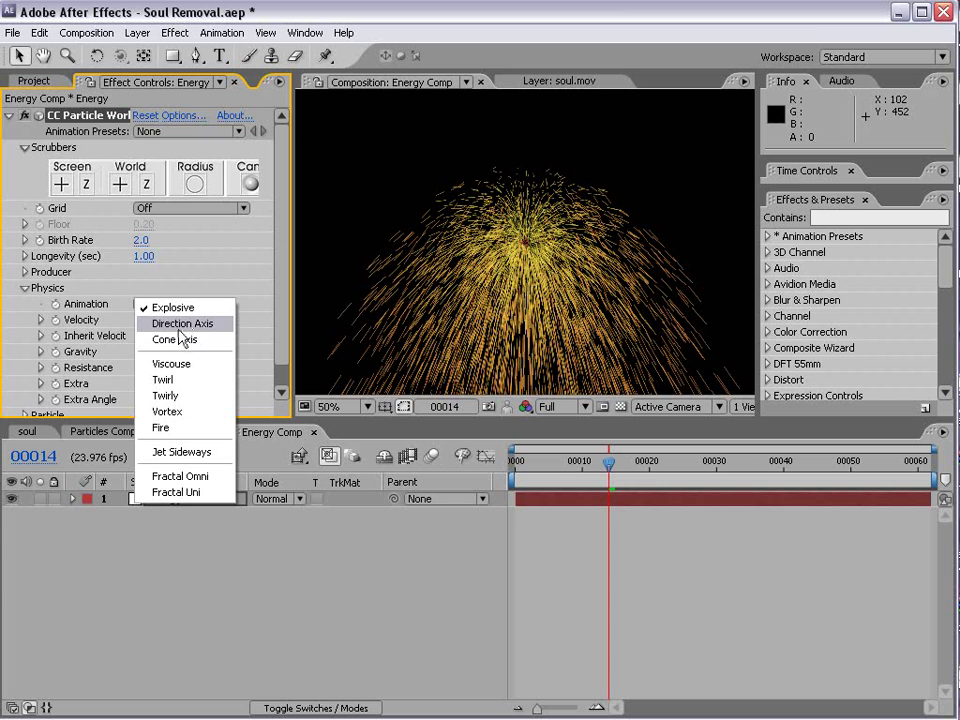
pyautogui.click(222, 324)
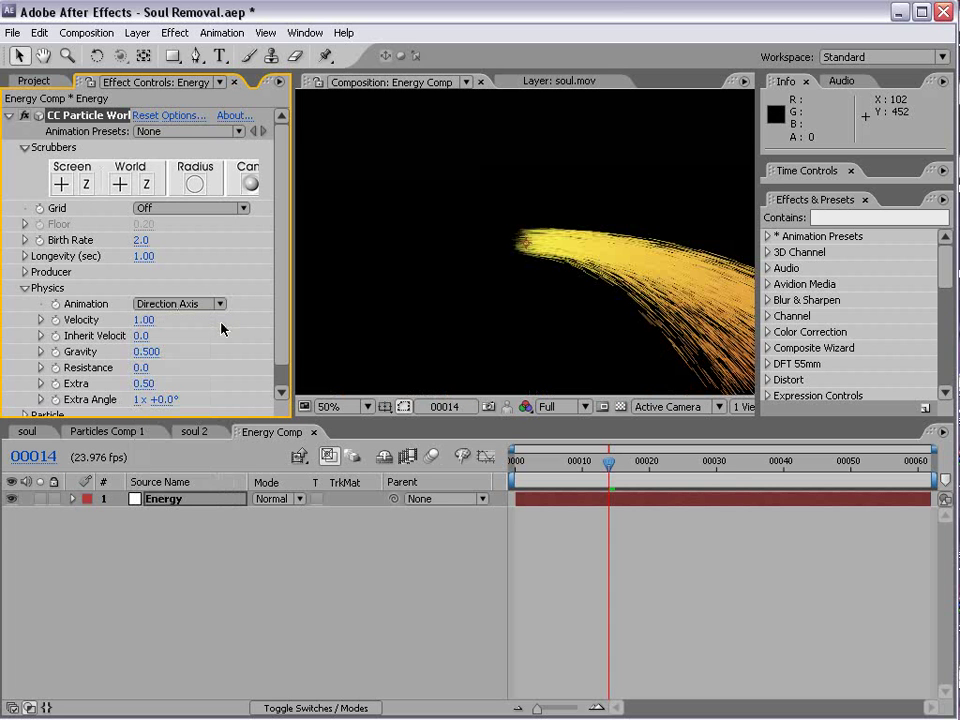
# Set the particle velocity to 0.60 and the gravity to 0
pyautogui.click(143, 320)
pyautogui.write('1')
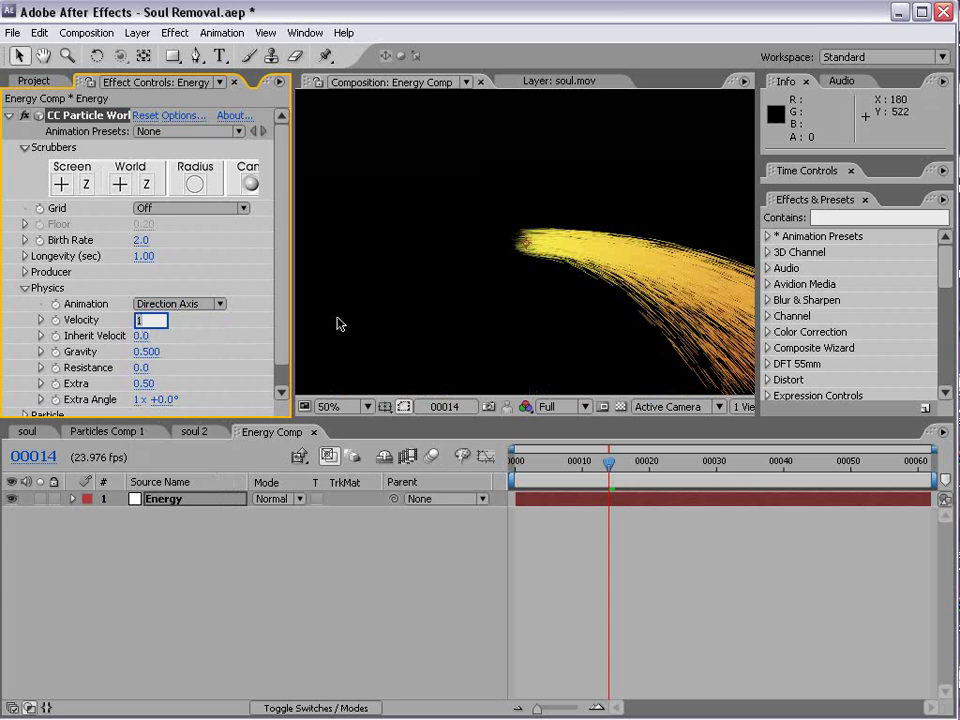
pyautogui.press('Return')
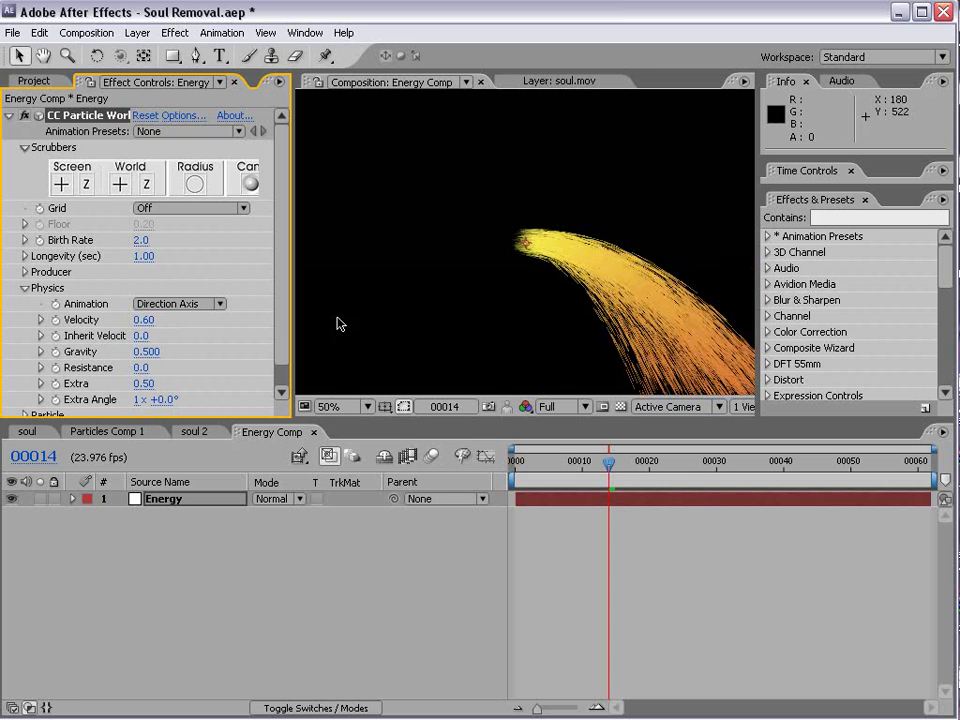
pyautogui.click(146, 352)
pyautogui.write('0')
pyautogui.press('Return')
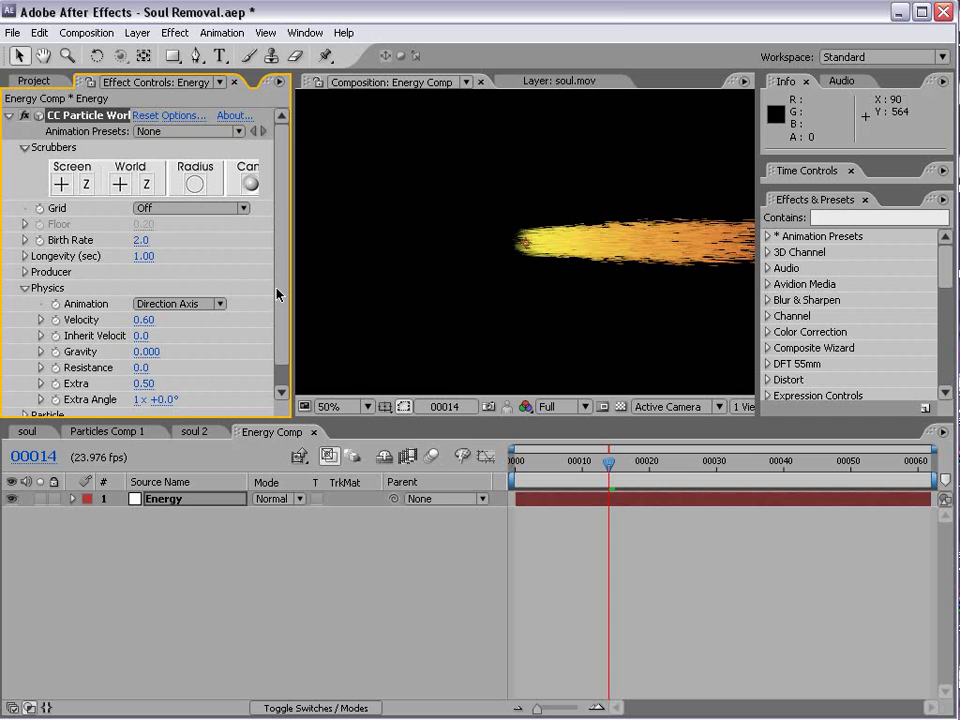
# Shift the particle producer's Position X to -0.45 so the stream starts near the frame's left edge
pyautogui.scroll(-1, 460, 205)
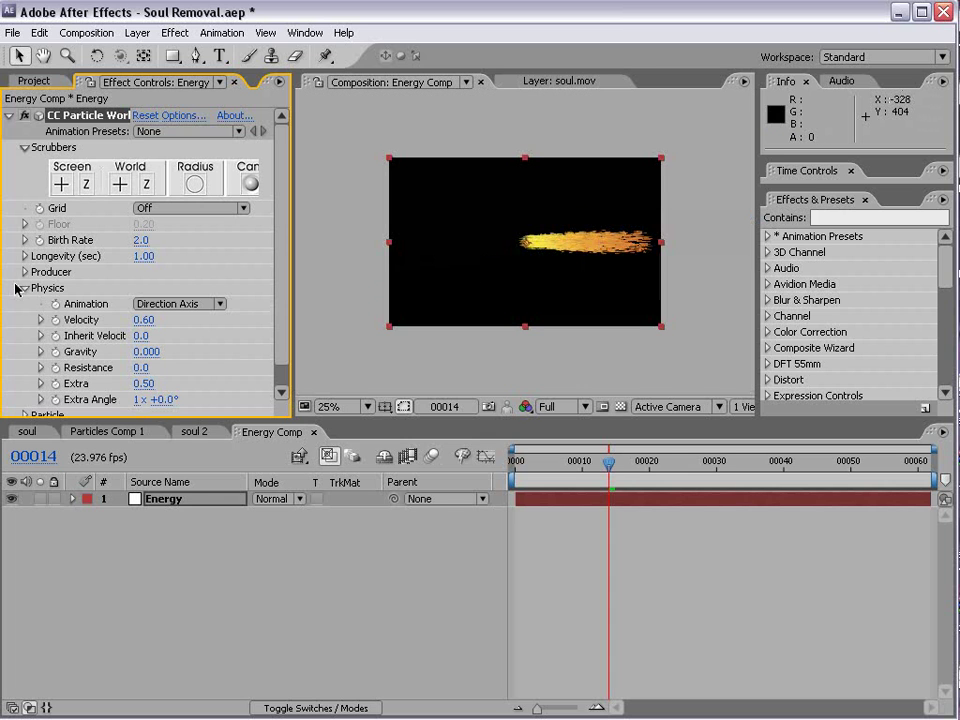
pyautogui.click(24, 272)
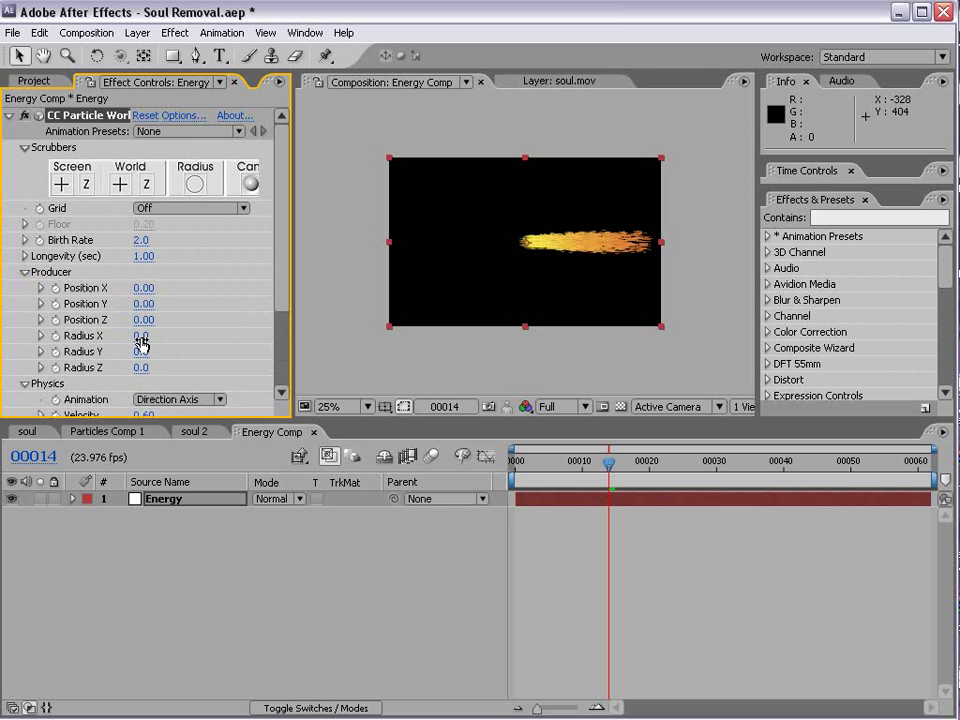
pyautogui.moveTo(143, 288); pyautogui.dragTo(112, 302)
pyautogui.scroll(1, 478, 249)
pyautogui.scroll(-1, 336, 274)
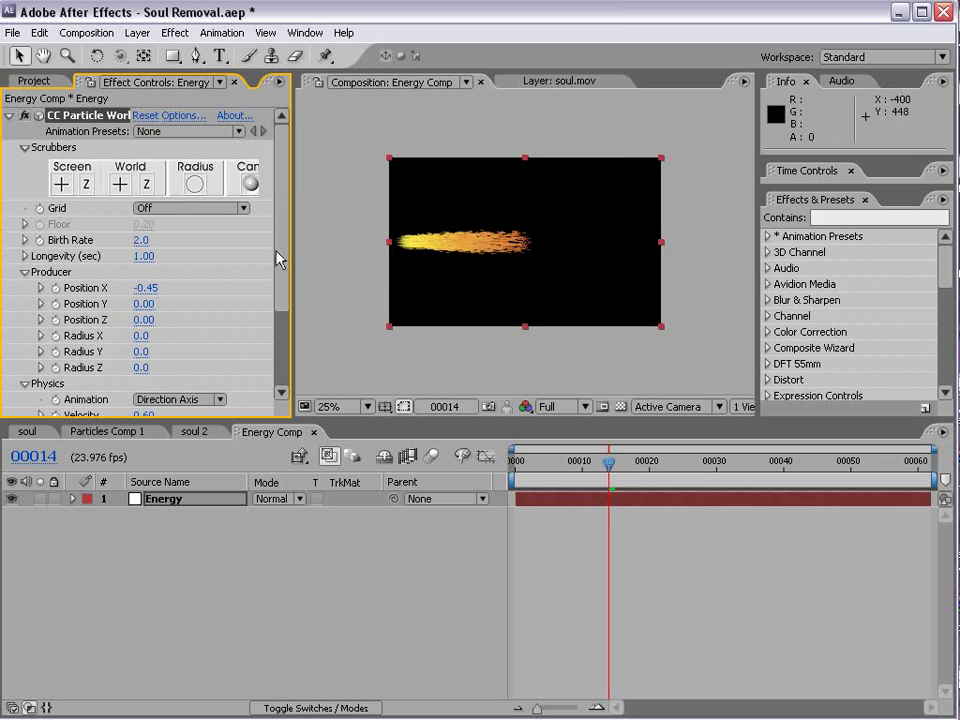
# Change the particle type to Lens Convex
pyautogui.scroll(-3, 220, 352)
pyautogui.click(24, 391)
pyautogui.scroll(-4, 24, 390)
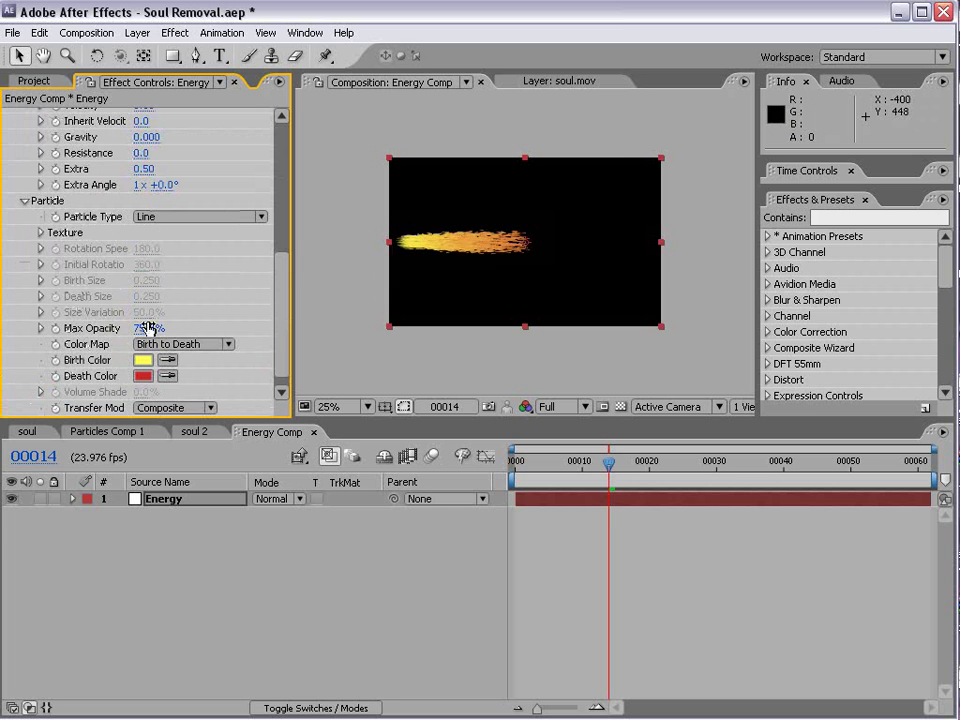
pyautogui.click(167, 216)
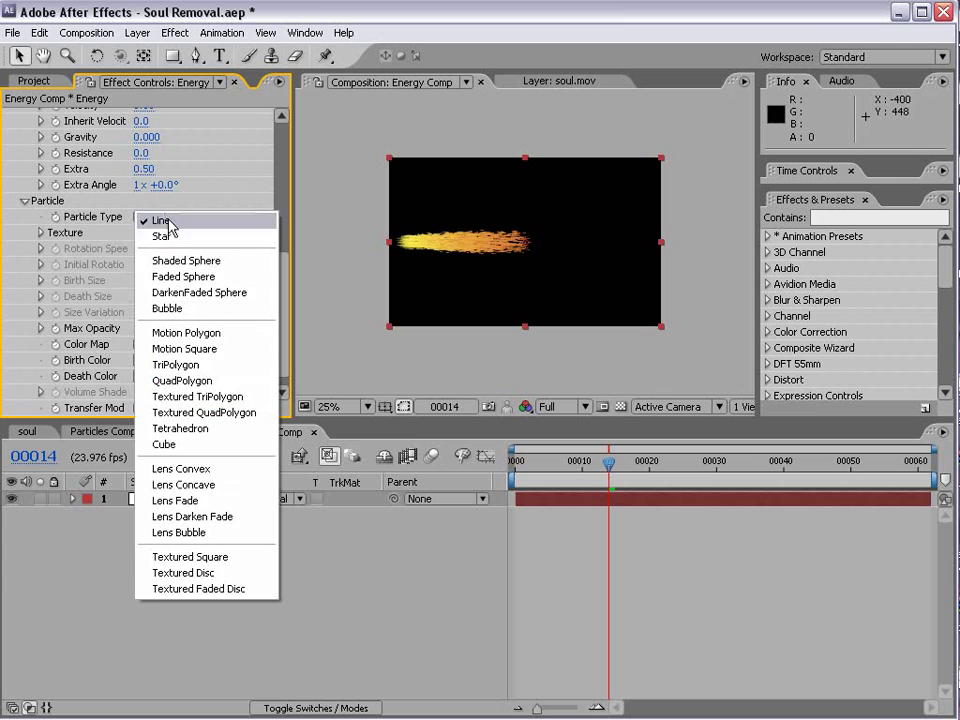
pyautogui.click(203, 469)
pyautogui.scroll(1, 473, 283)
# Enable Force Motionblur in CC Particle World's rendering options
pyautogui.moveTo(281, 300); pyautogui.dragTo(285, 167)
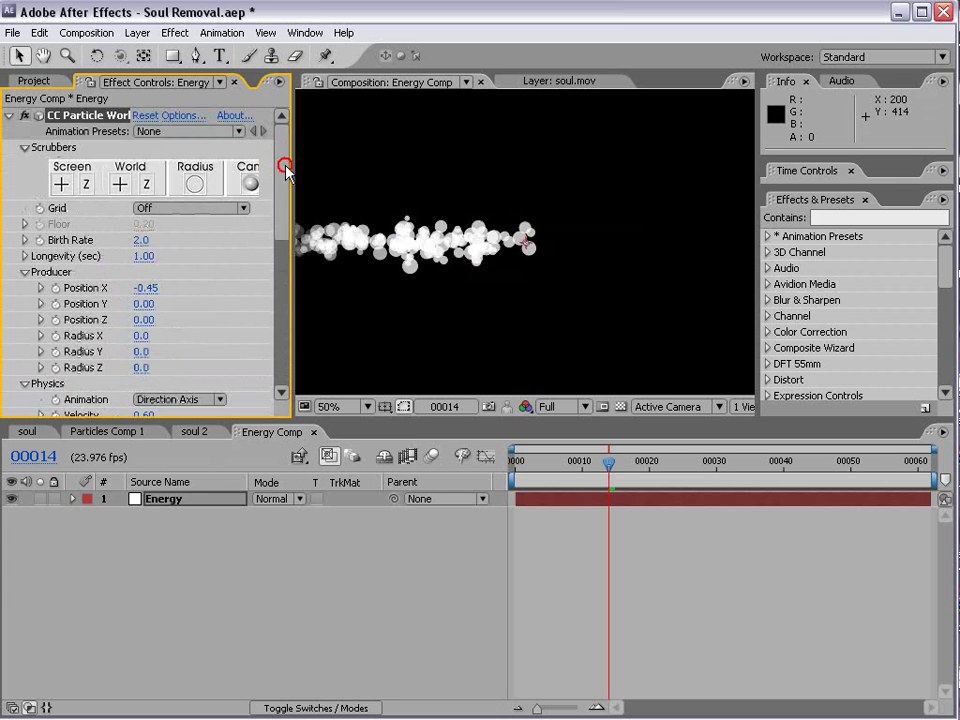
pyautogui.click(183, 119)
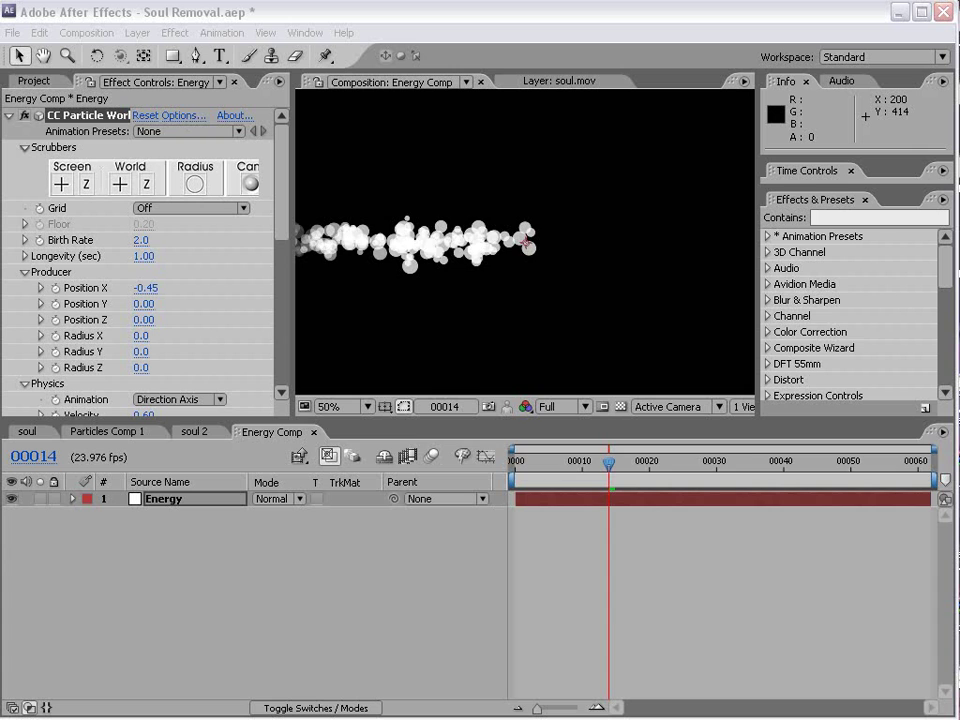
pyautogui.click(360, 329)
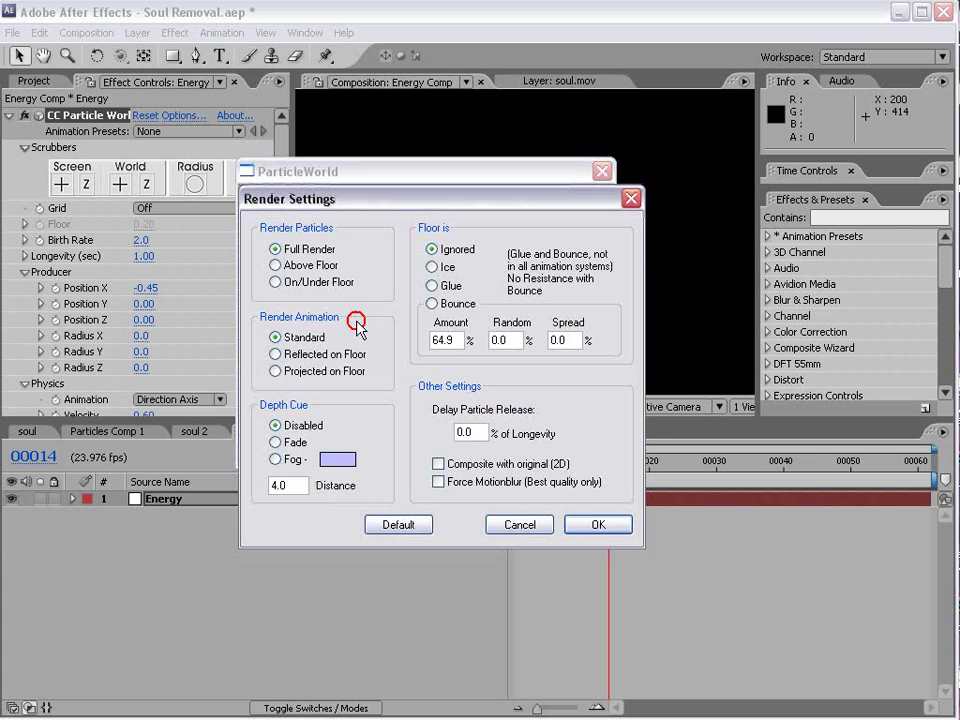
pyautogui.click(442, 484)
pyautogui.click(600, 527)
pyautogui.click(584, 441)
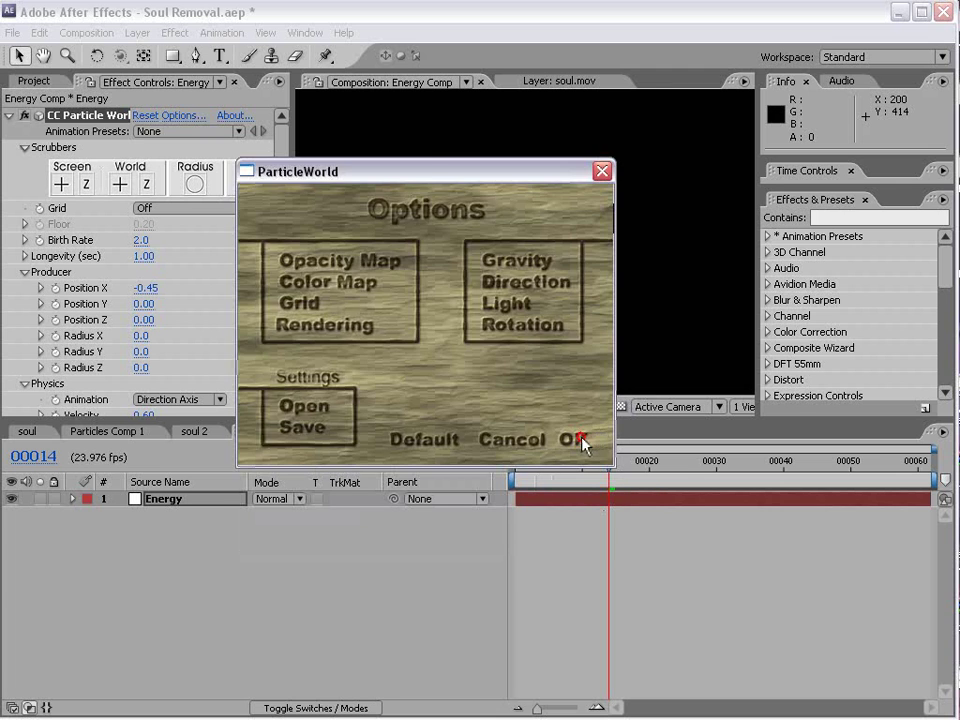
# Set the particle birth rate to 0.5 and the producer's Radius Y to 0.1
pyautogui.click(145, 242)
pyautogui.write('0.5')
pyautogui.press('Return')
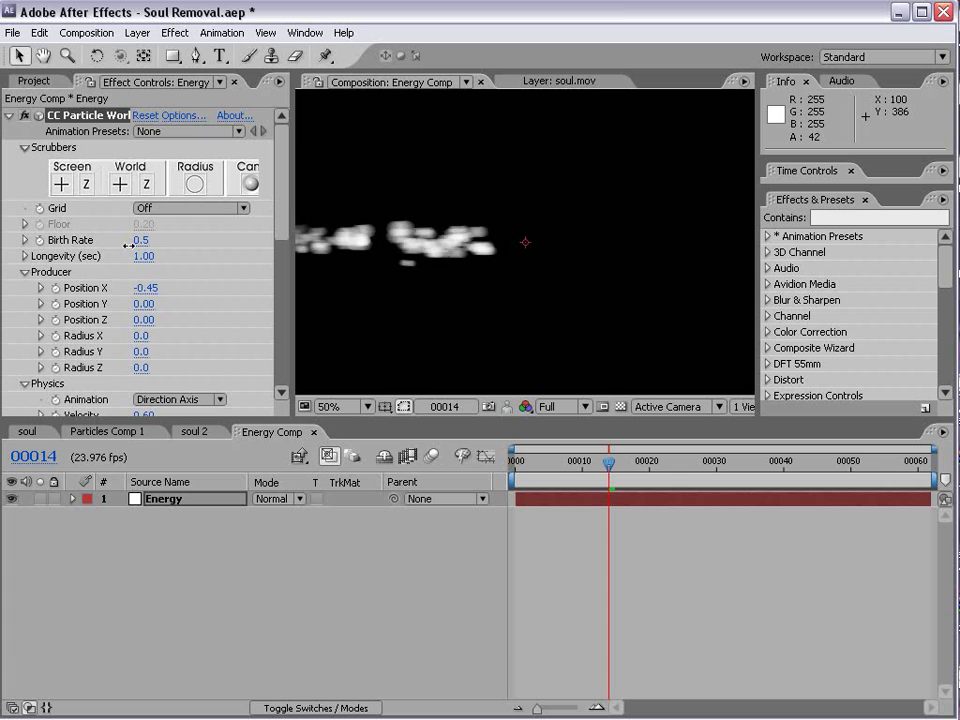
pyautogui.moveTo(282, 220); pyautogui.dragTo(283, 233)
pyautogui.moveTo(138, 322); pyautogui.dragTo(142, 322)
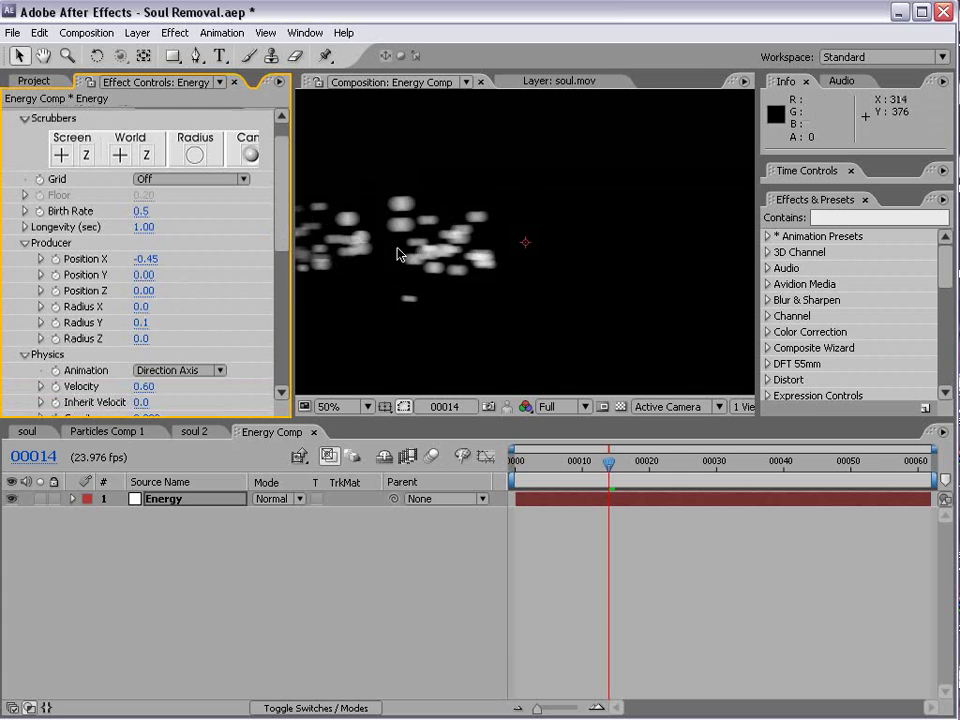
# Raise the particles' Longevity to 1.29 seconds, checking the stream's reach across the frame at several points in time
pyautogui.scroll(-1, 422, 270)
pyautogui.moveTo(612, 466); pyautogui.dragTo(782, 470)
pyautogui.moveTo(147, 226); pyautogui.dragTo(152, 227)
pyautogui.moveTo(790, 476); pyautogui.dragTo(884, 474)
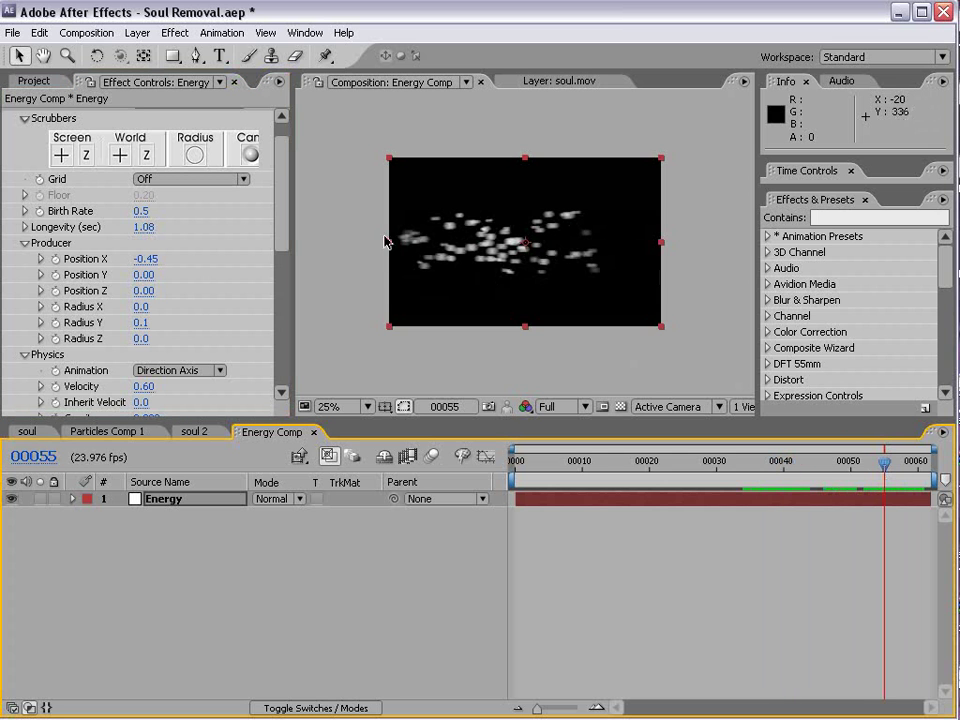
pyautogui.moveTo(141, 231); pyautogui.dragTo(150, 218)
pyautogui.moveTo(912, 474); pyautogui.dragTo(811, 489)
pyautogui.moveTo(146, 224); pyautogui.dragTo(150, 228)
# Set the particle producer's Radius Z to 0.2 and preview the stream up to frame 31
pyautogui.scroll(-3, 290, 225)
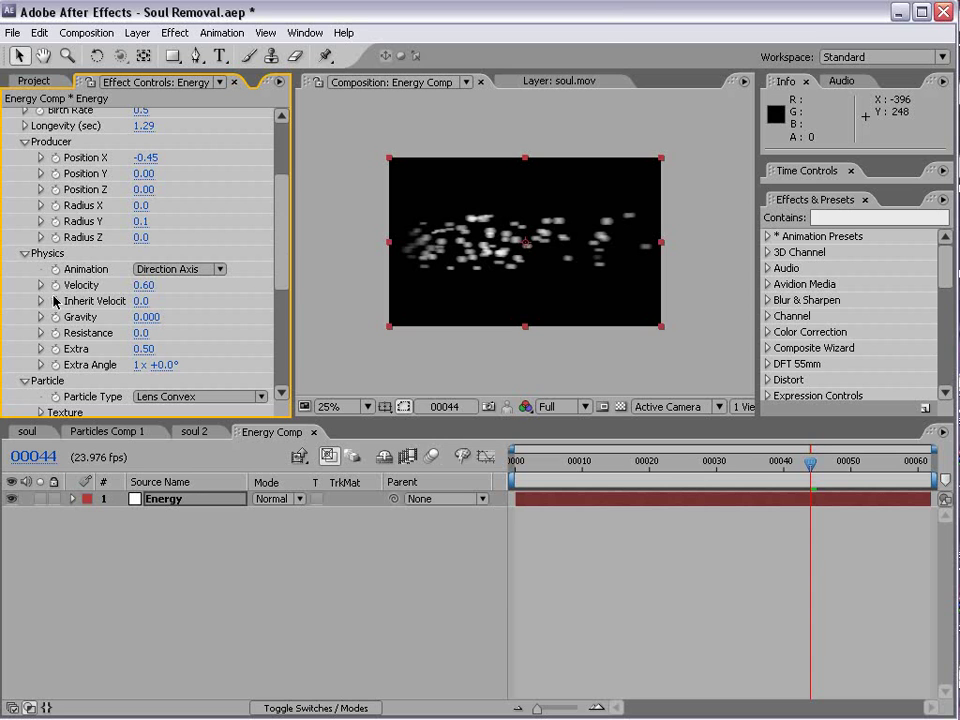
pyautogui.moveTo(141, 238); pyautogui.dragTo(148, 233)
pyautogui.moveTo(532, 463); pyautogui.dragTo(727, 455)
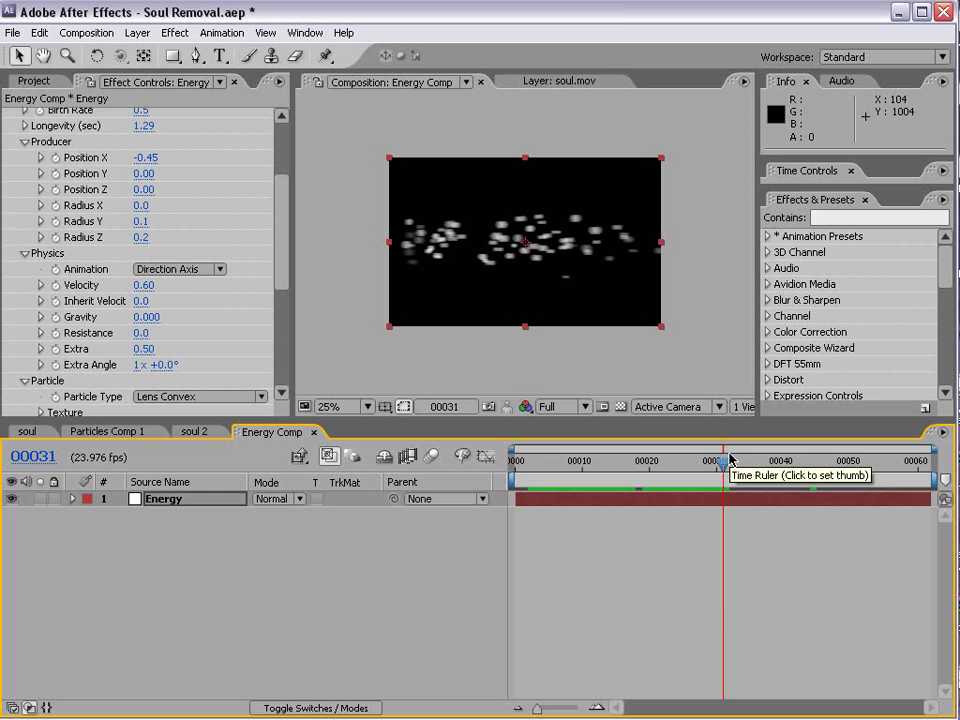
# Add the expression wiggle(8,.25) to CC Particle World's Velocity and scrub the animation to check it
pyautogui.keyDown('alt'); pyautogui.click(56, 285); pyautogui.keyUp('alt')
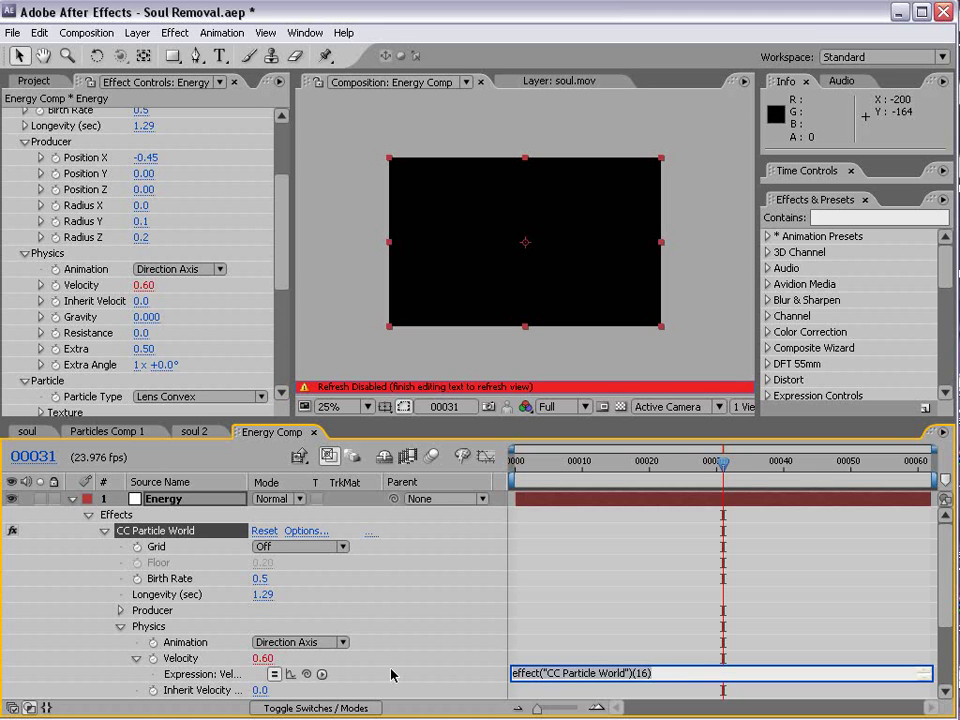
pyautogui.write('wiggle(3,.25')
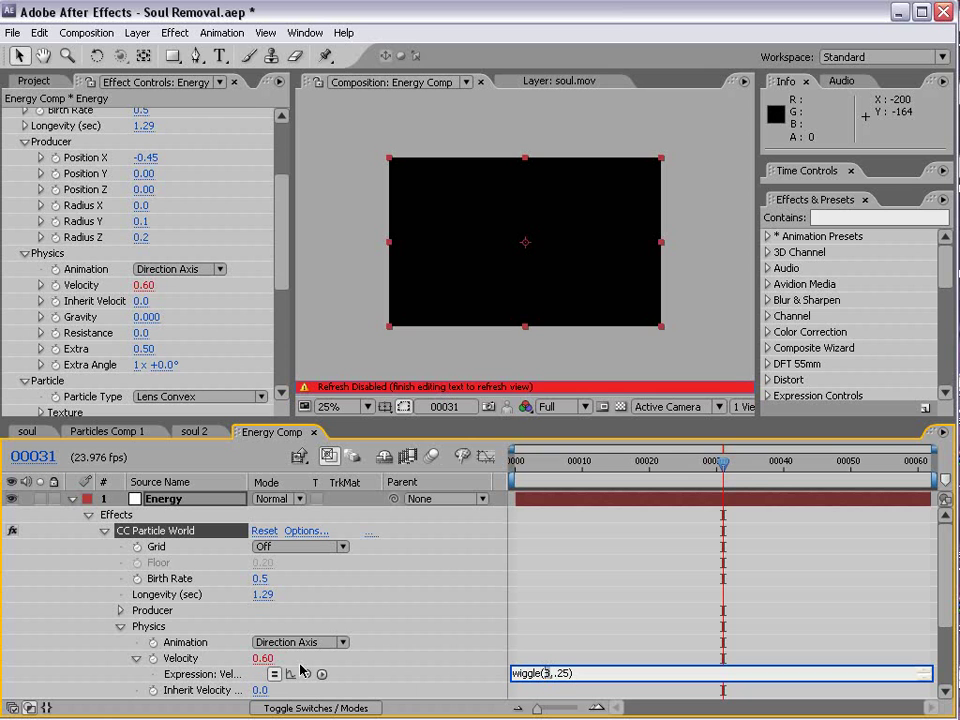
pyautogui.write('8')
pyautogui.click(592, 661)
pyautogui.moveTo(575, 472); pyautogui.dragTo(617, 514)
# Set the Energy Comp duration to 300 frames and extend the Energy layer to the composition's end
pyautogui.click(100, 32)
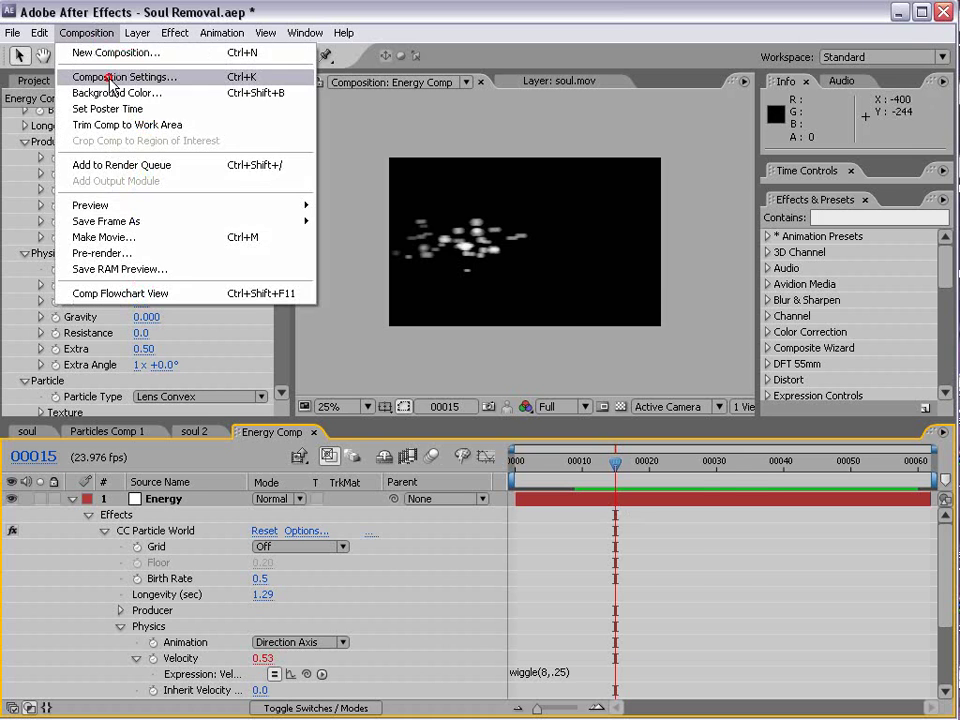
pyautogui.click(108, 77)
pyautogui.click(451, 540)
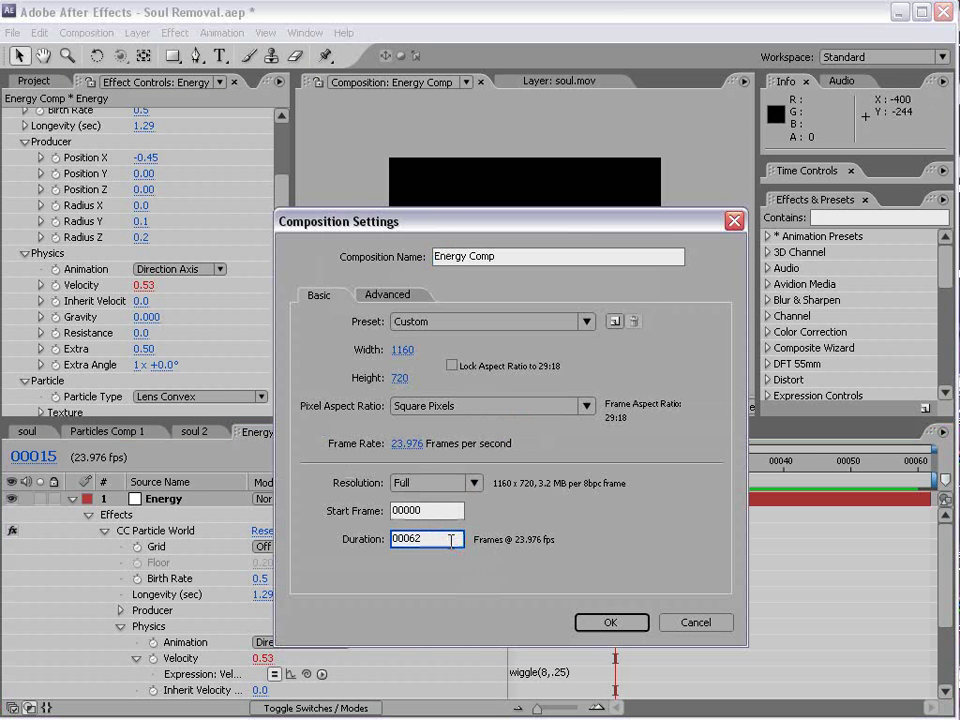
pyautogui.write('00300')
pyautogui.click(611, 622)
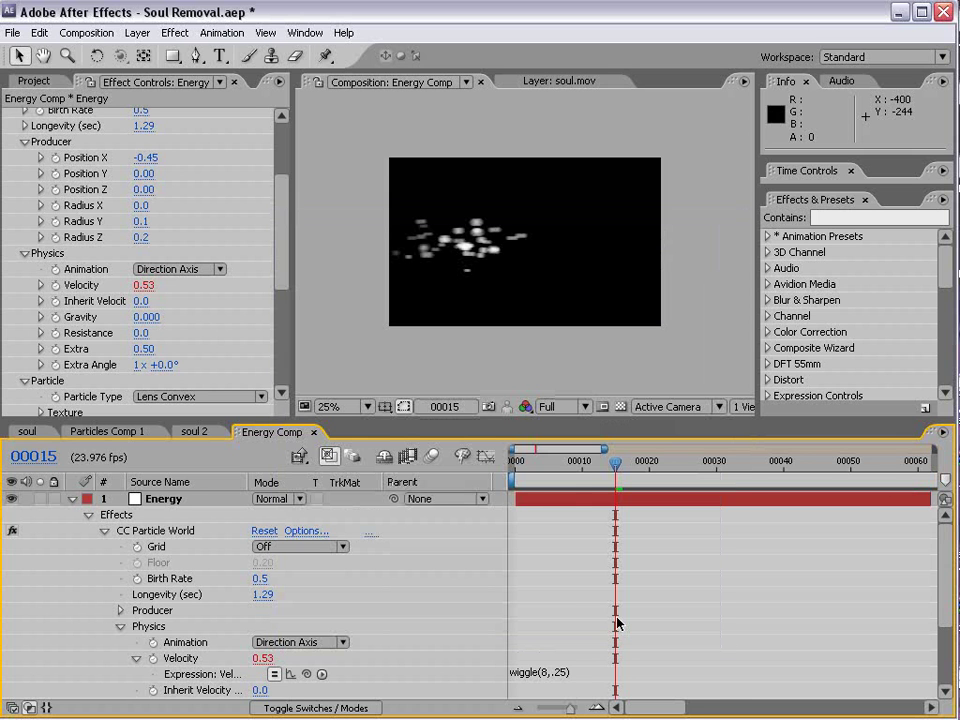
pyautogui.press('-')
pyautogui.press('-')
pyautogui.press('-')
pyautogui.moveTo(602, 500); pyautogui.dragTo(932, 500)
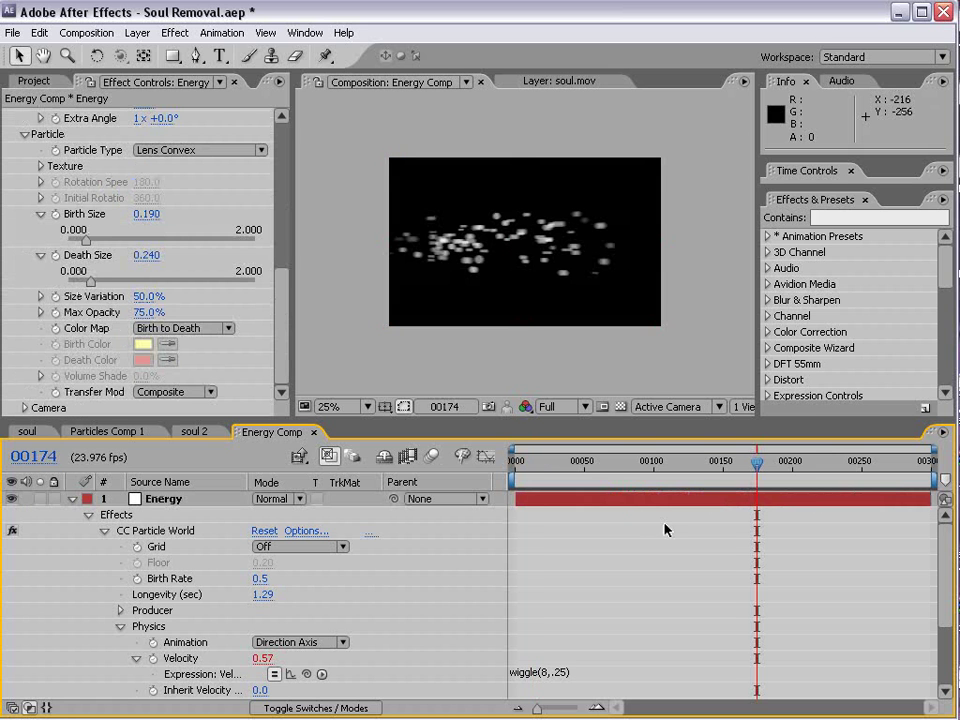
# Apply the CC Vector Blur effect to the Energy layer
pyautogui.click(638, 498)
pyautogui.click(175, 33)
pyautogui.moveTo(225, 156)
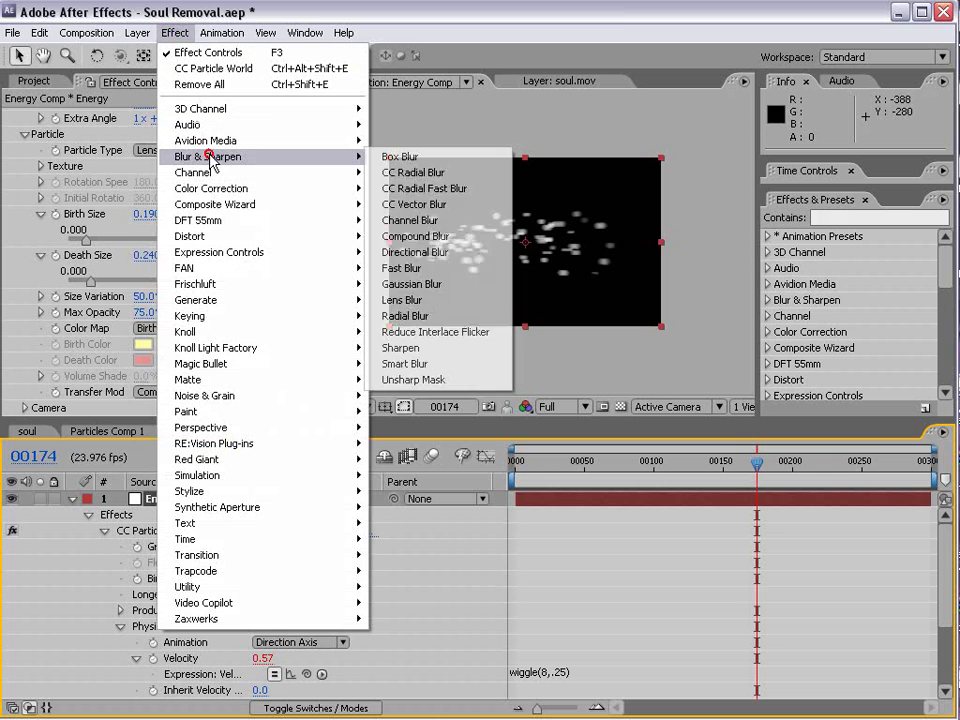
pyautogui.click(437, 205)
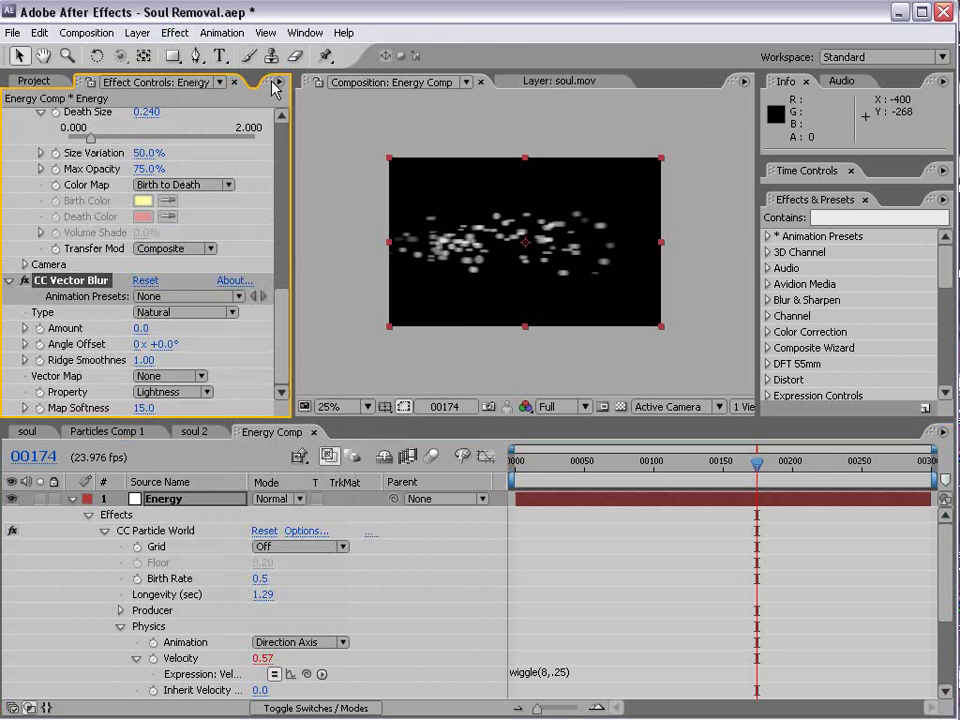
# Add Fast Blur with Repeat Edge Pixels and Blurriness 41 to the Energy layer, and place it above CC Vector Blur
pyautogui.click(175, 33)
pyautogui.moveTo(212, 156)
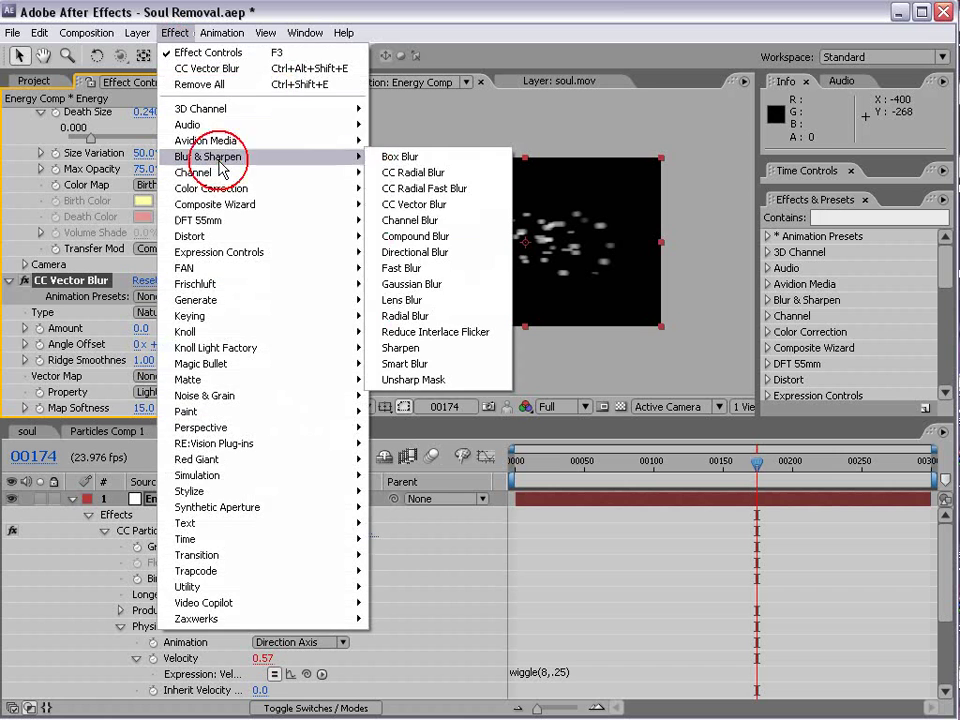
pyautogui.click(467, 268)
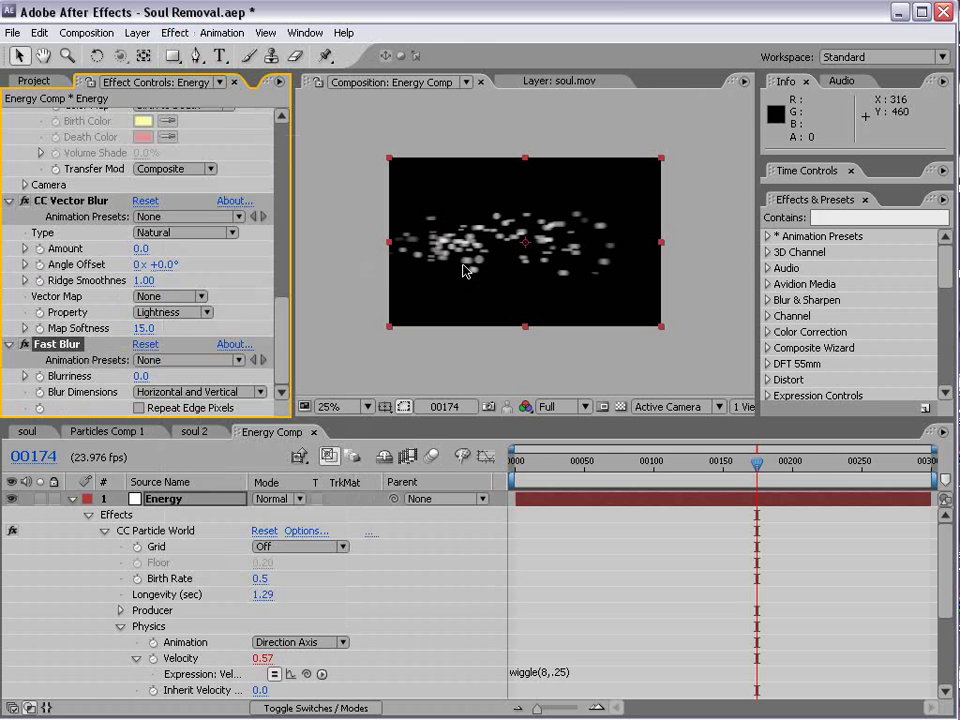
pyautogui.click(140, 409)
pyautogui.moveTo(144, 373); pyautogui.dragTo(170, 363)
pyautogui.moveTo(52, 350); pyautogui.dragTo(78, 199)
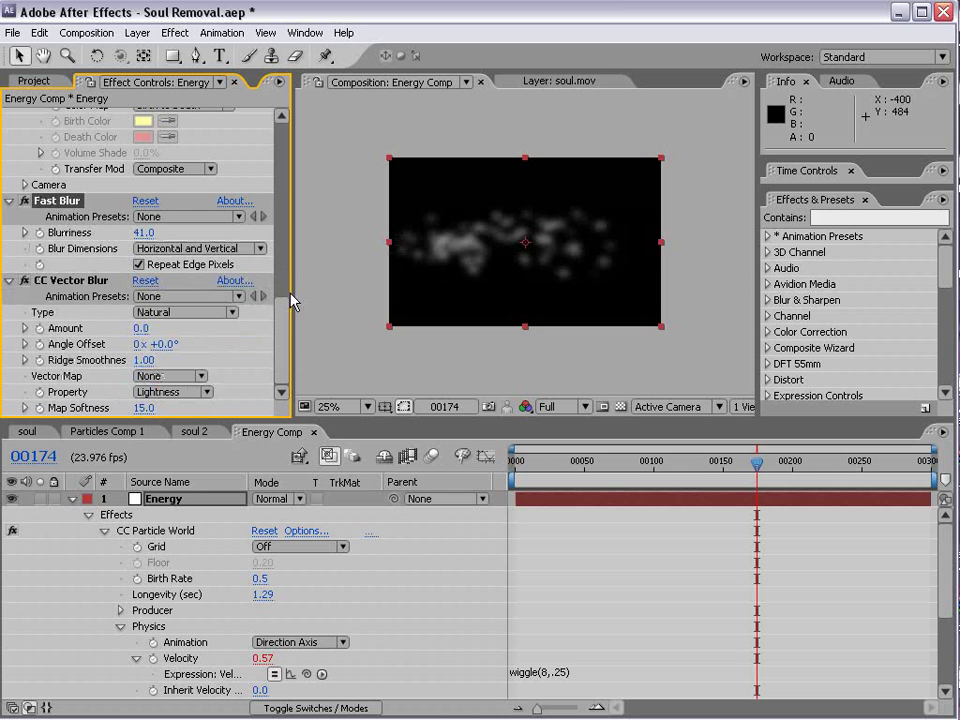
# Set the CC Vector Blur Amount to 40 on the Energy layer
pyautogui.scroll(2, 323, 314)
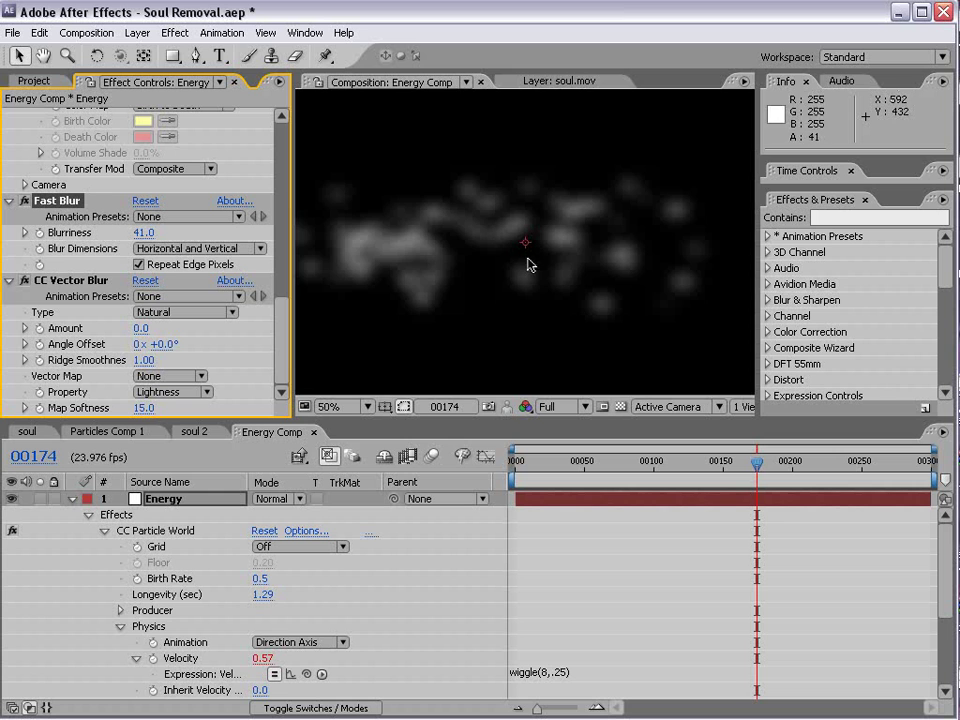
pyautogui.click(77, 284)
pyautogui.moveTo(140, 330)
pyautogui.mouseDown()
pyautogui.moveTo(175, 322)
pyautogui.moveTo(165, 316)
pyautogui.mouseUp()
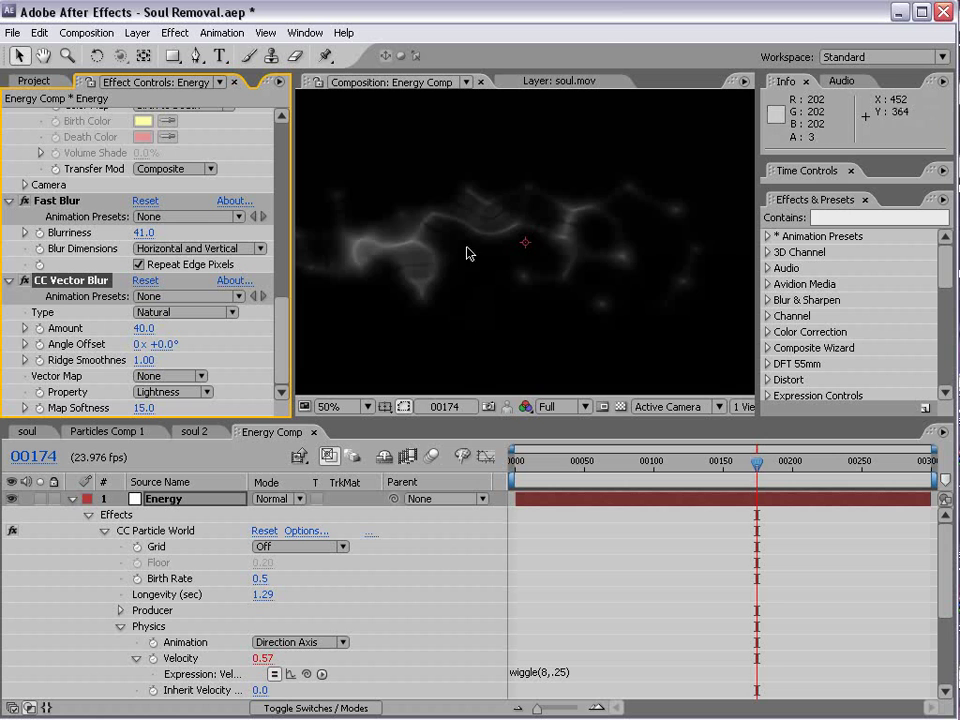
# Set the particles' Birth Size to 0.210 and Death Size to 0.460
pyautogui.scroll(5, 274, 306)
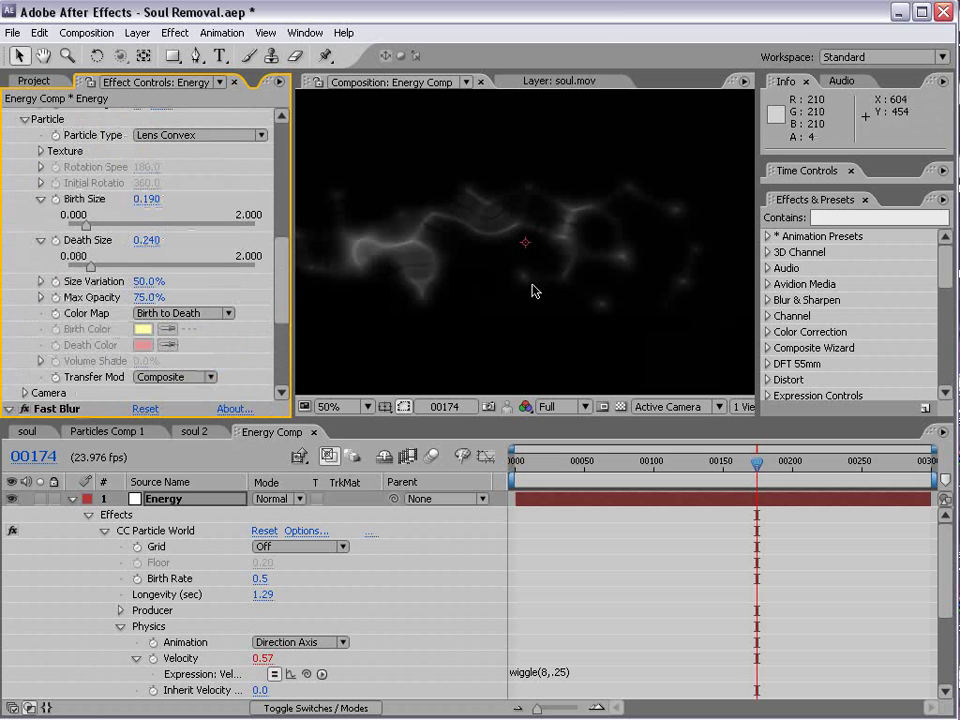
pyautogui.scroll(-2, 532, 298)
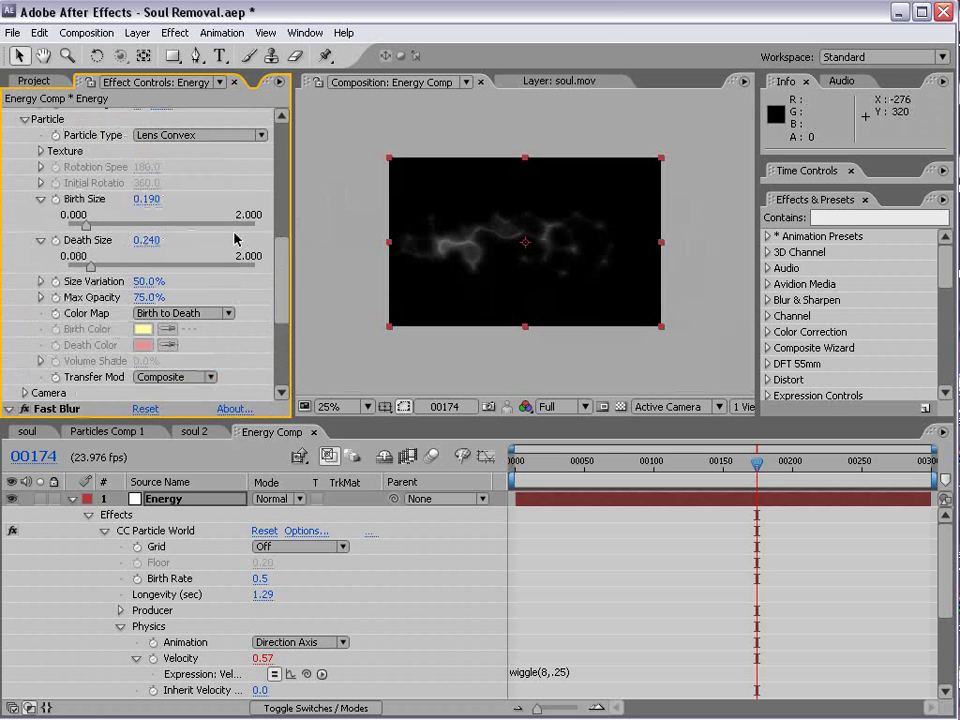
pyautogui.moveTo(147, 248); pyautogui.dragTo(146, 199)
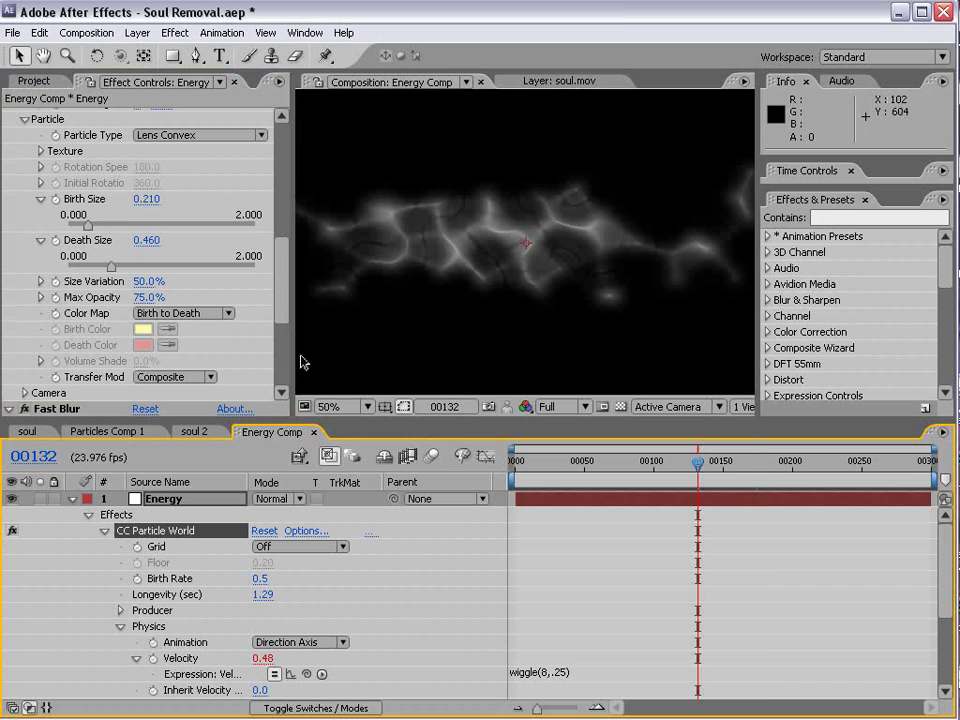
# Duplicate the Energy layer and rename the upper copy Energy1
pyautogui.click(72, 499)
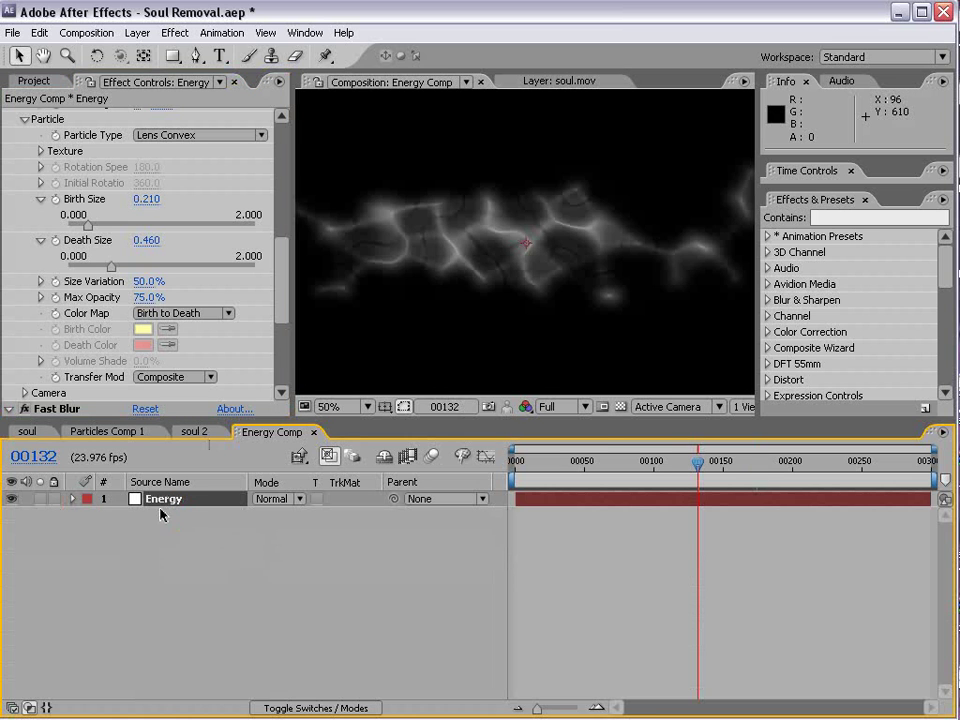
pyautogui.click(40, 34)
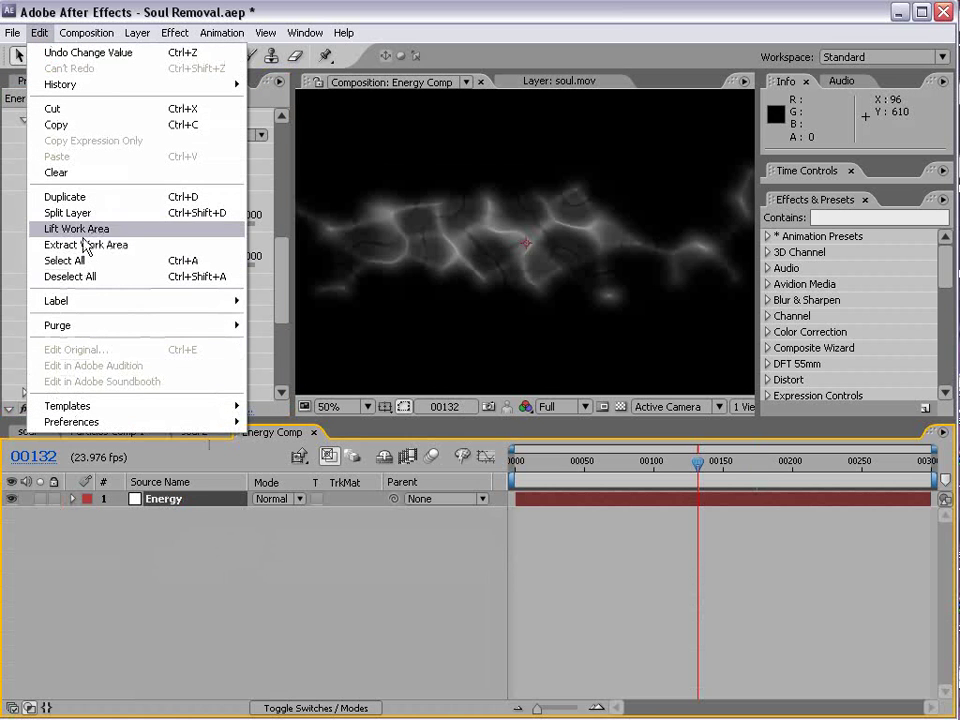
pyautogui.click(80, 197)
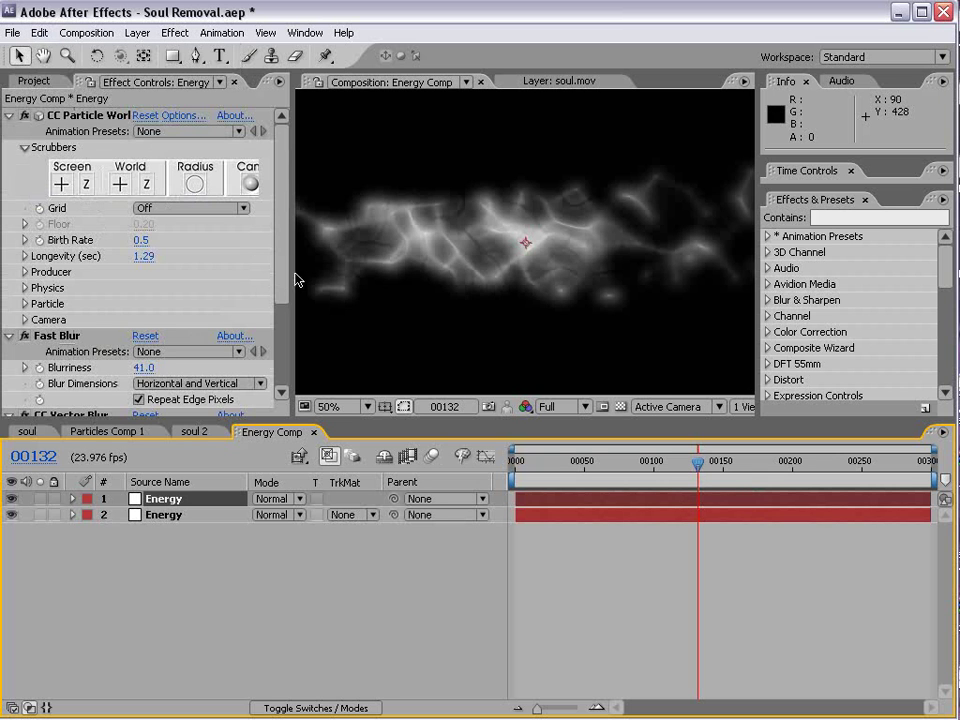
pyautogui.click(25, 272)
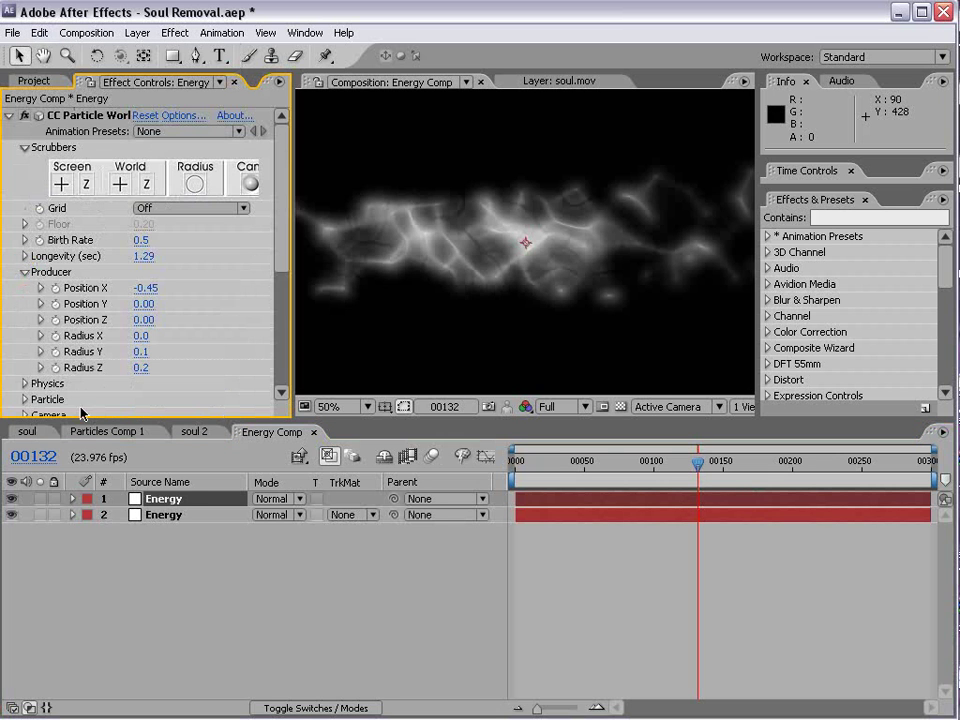
pyautogui.click(175, 500)
pyautogui.press('Return')
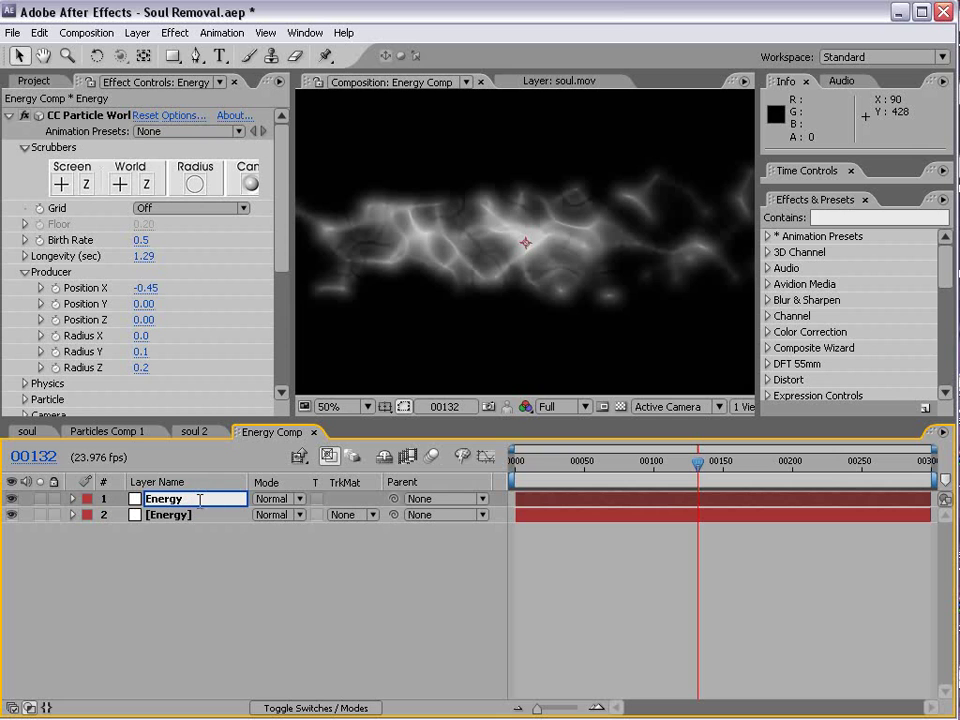
pyautogui.press('Return')
# On the Energy1 layer, set the producer's Radius Y to 0.2 and the Fast Blur Blurriness to 64
pyautogui.click(215, 397)
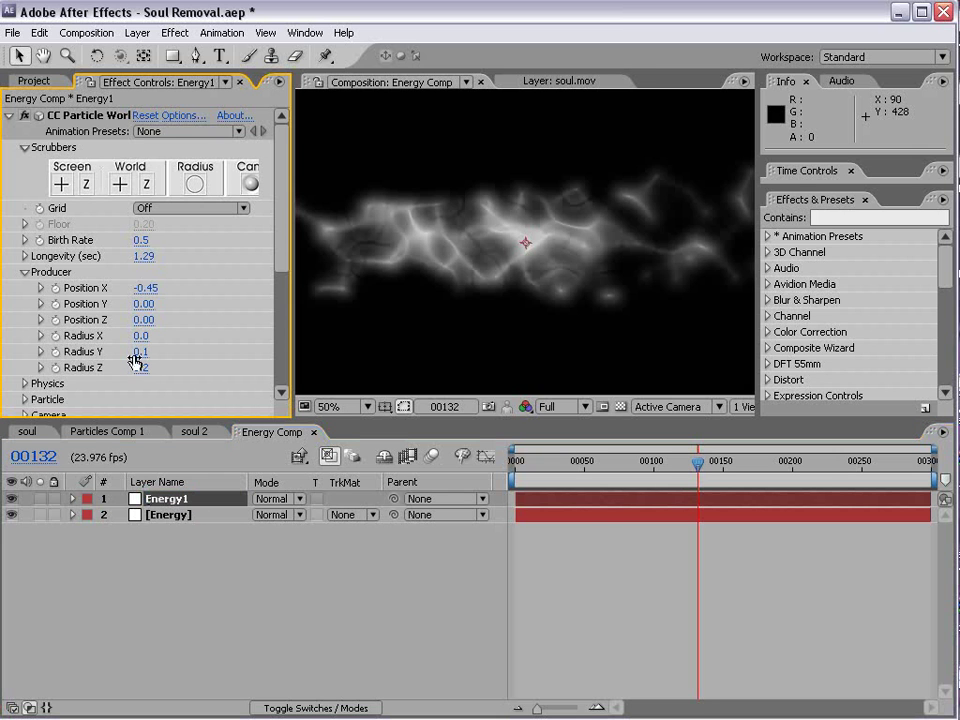
pyautogui.moveTo(139, 353)
pyautogui.mouseDown()
pyautogui.moveTo(153, 342)
pyautogui.moveTo(144, 343)
pyautogui.mouseUp()
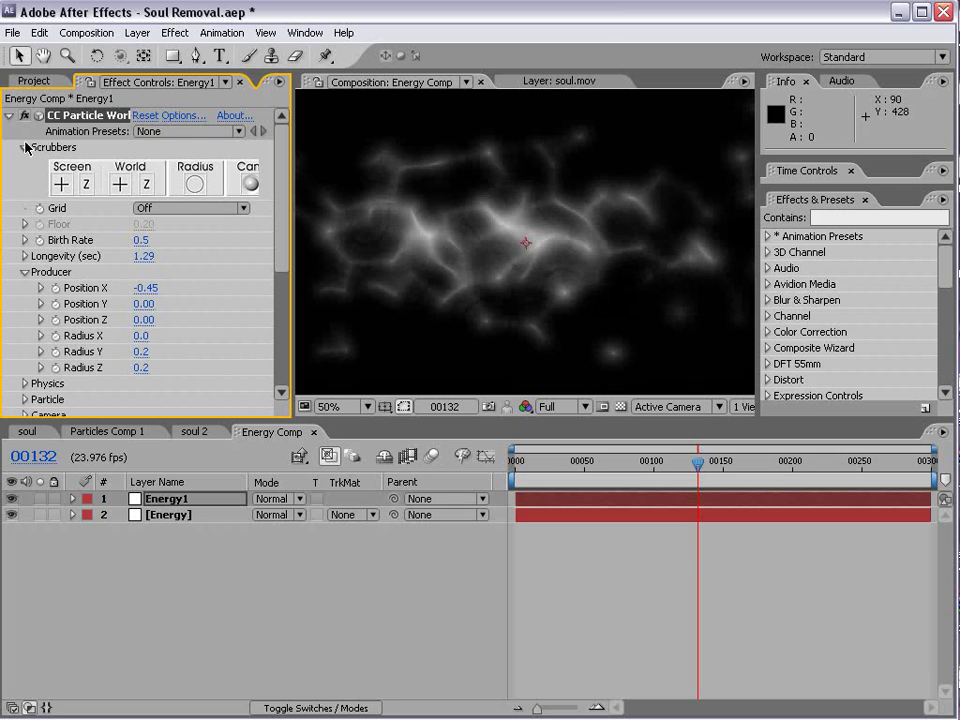
pyautogui.click(8, 116)
pyautogui.moveTo(143, 162); pyautogui.dragTo(158, 148)
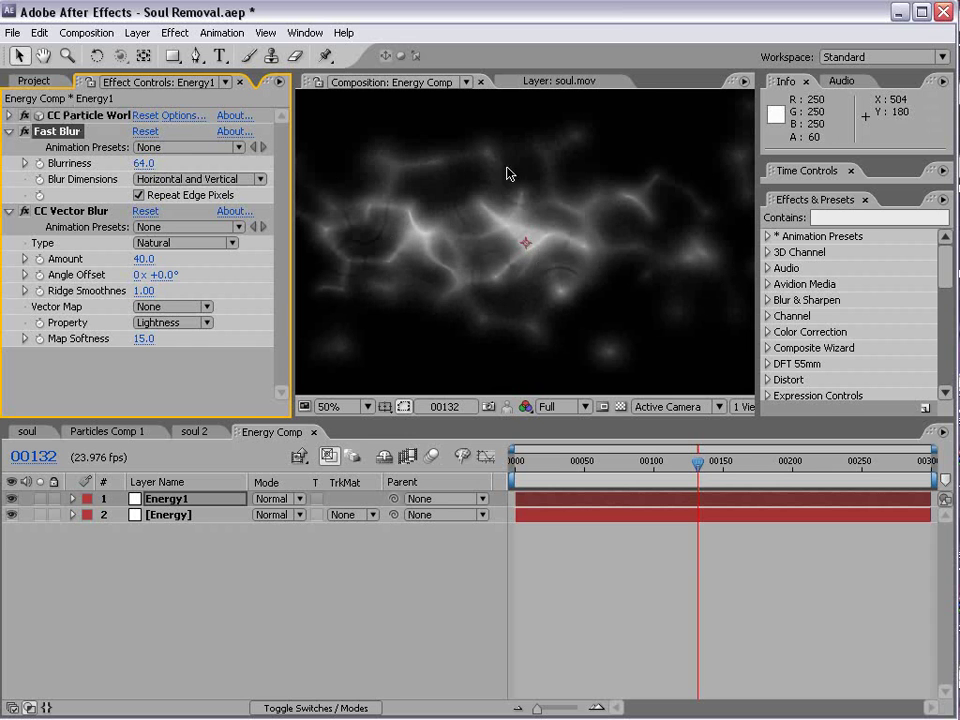
# Set the original Energy layer's producer Radius Y to 0.0 and check the combined streams in an enlarged view
pyautogui.click(140, 500)
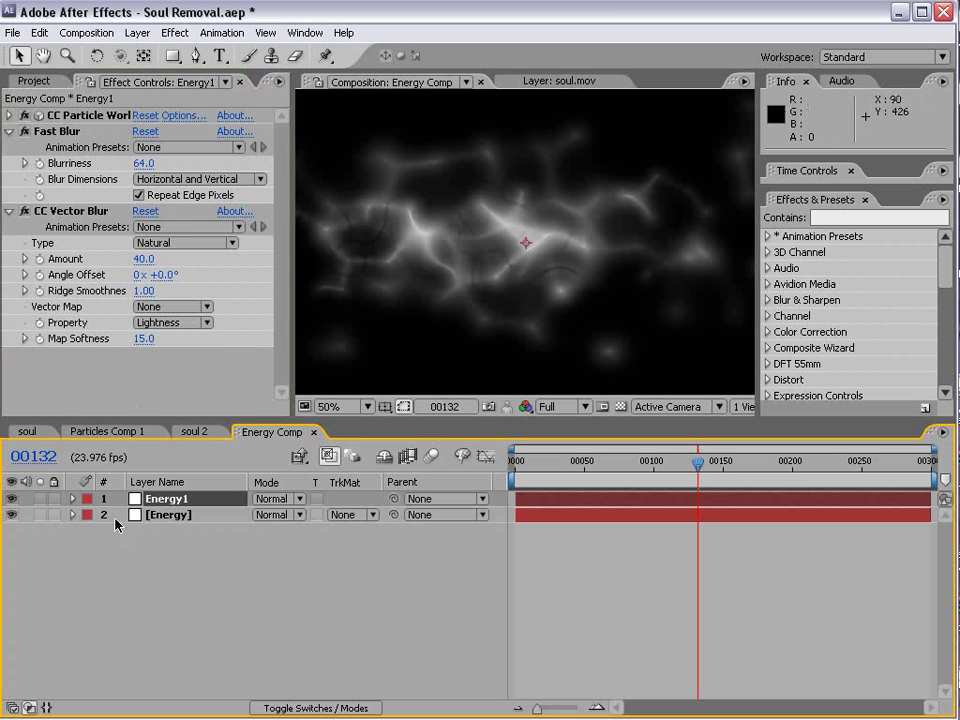
pyautogui.click(160, 516)
pyautogui.moveTo(279, 150); pyautogui.dragTo(237, 210)
pyautogui.moveTo(141, 287); pyautogui.dragTo(129, 290)
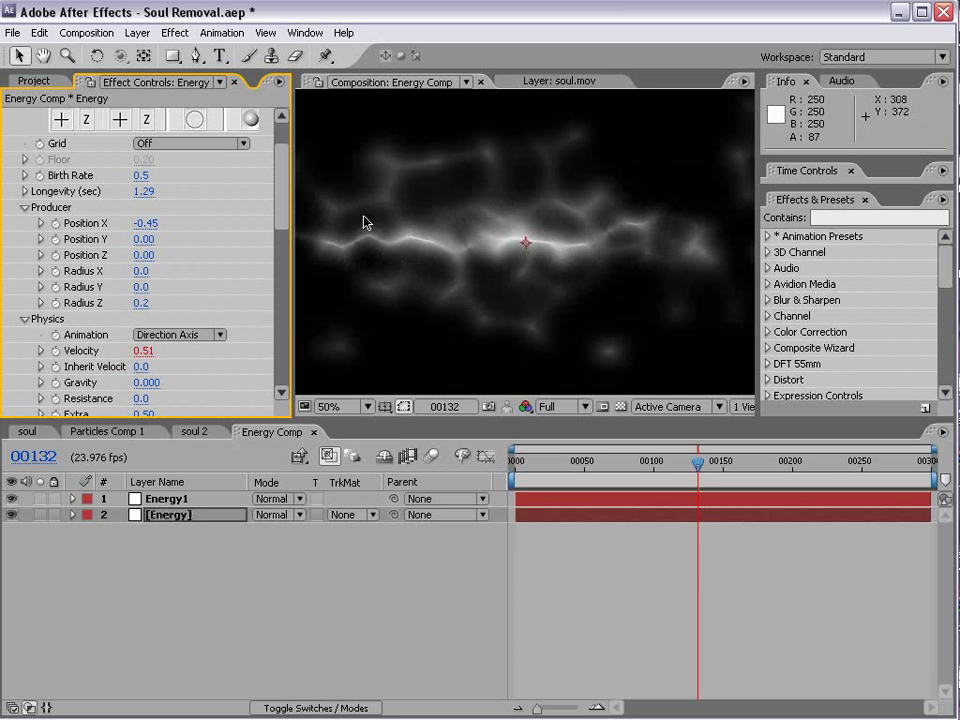
pyautogui.press('`')
pyautogui.press('`')
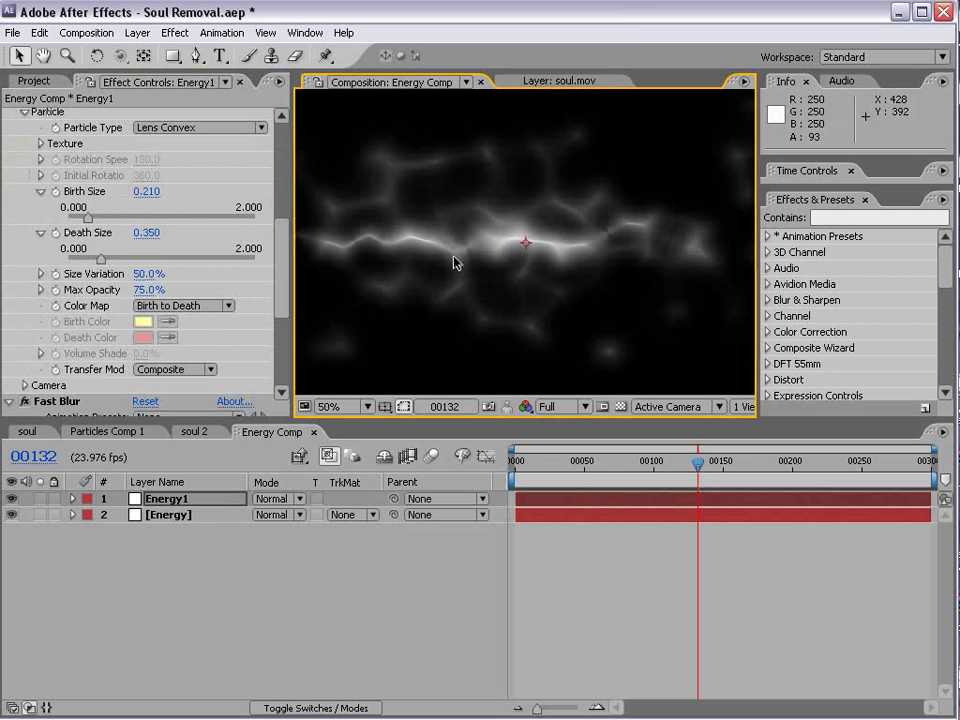
# Duplicate the Energy1 layer and turn off Fast Blur and CC Vector Blur on the copy
pyautogui.click(184, 498)
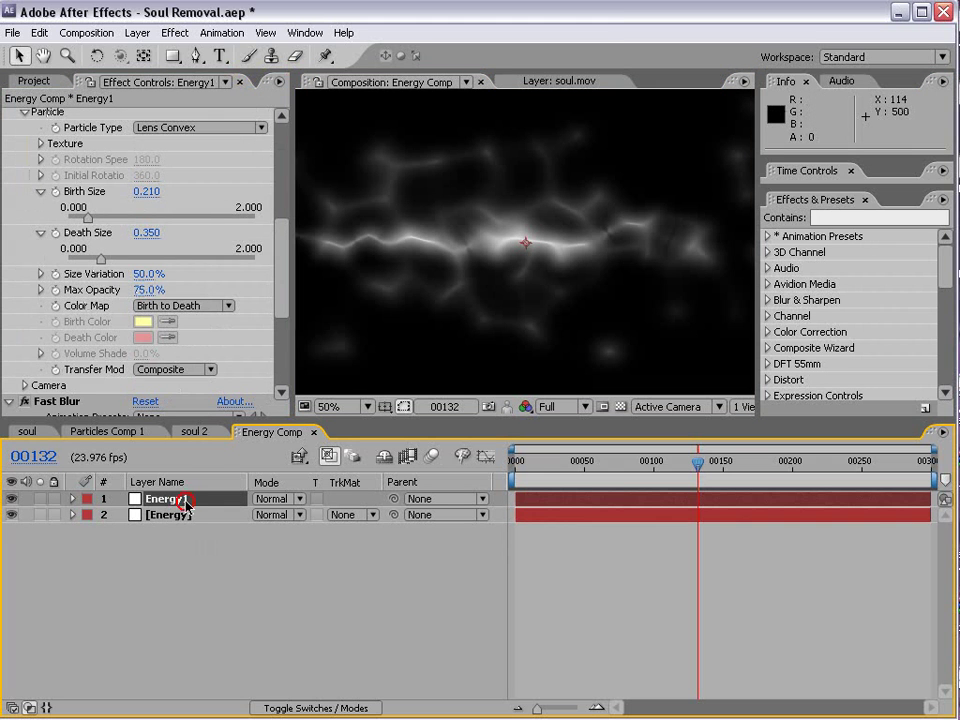
pyautogui.hotkey('ctrl', 'd')
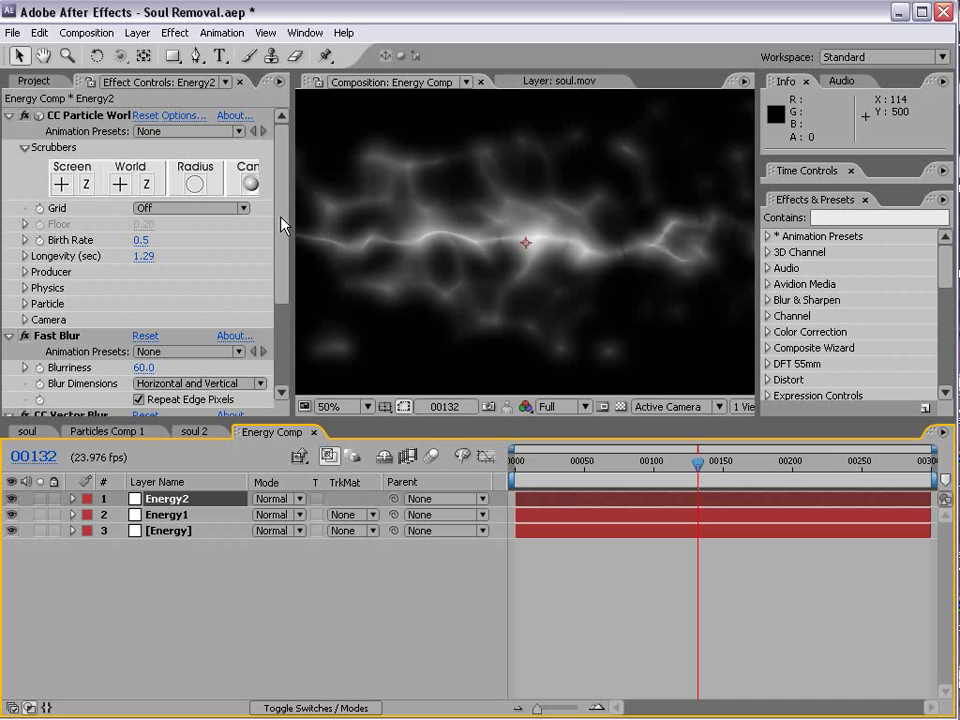
pyautogui.click(8, 337)
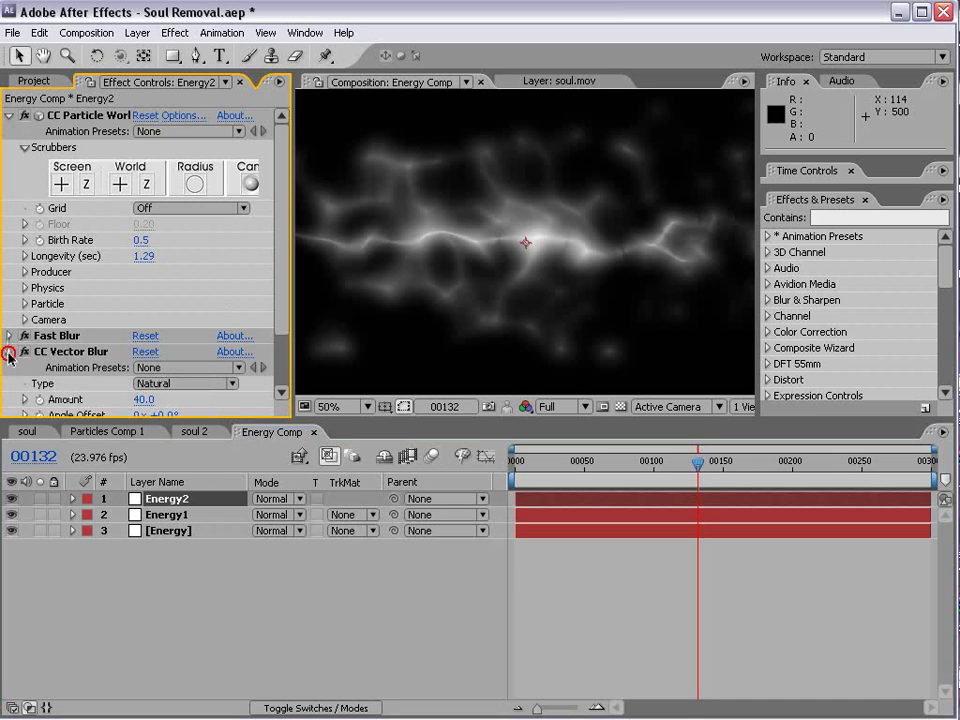
pyautogui.click(8, 352)
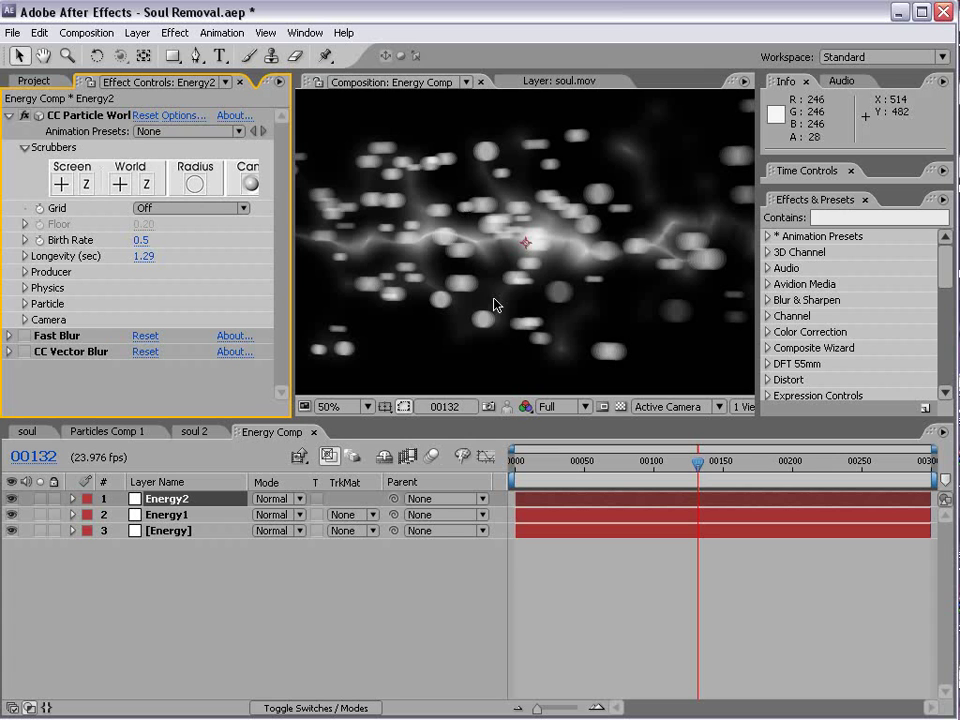
# Reduce the Energy2 layer's particle Birth Size to 0.060 and Death Size to 0.050
pyautogui.click(24, 304)
pyautogui.scroll(-2, 100, 300)
pyautogui.moveTo(146, 297)
pyautogui.mouseDown()
pyautogui.moveTo(125, 308)
pyautogui.moveTo(140, 282)
pyautogui.moveTo(129, 287)
pyautogui.mouseUp()
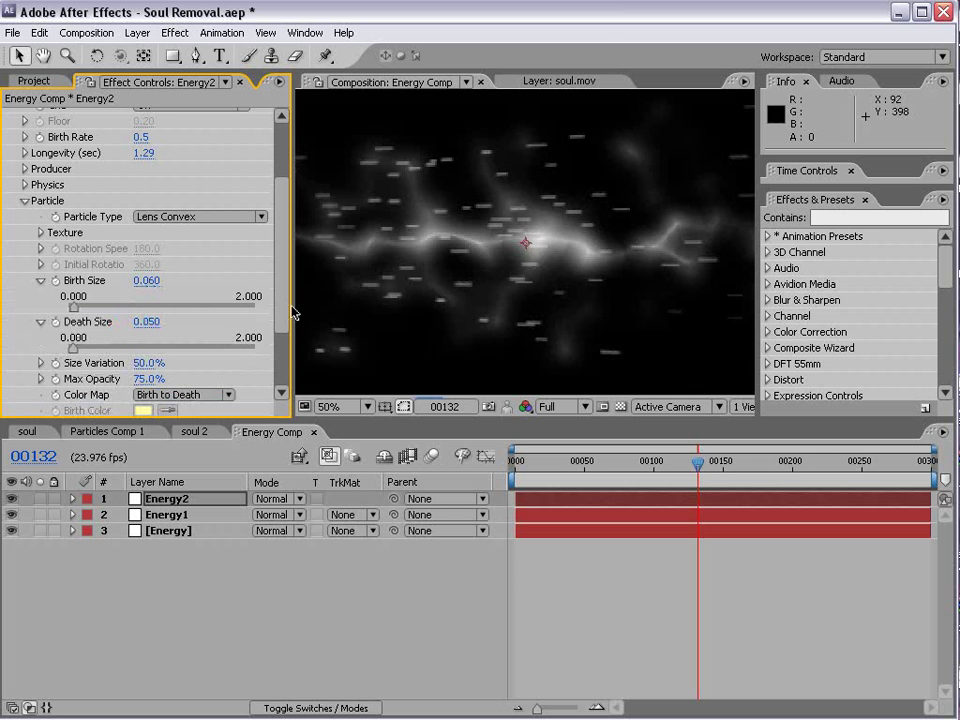
# On the Energy2 layer, set the particle Velocity to 0.23, Birth Rate to 0.2 and Longevity to 1.55 seconds
pyautogui.scroll(2, 285, 231)
pyautogui.click(25, 288)
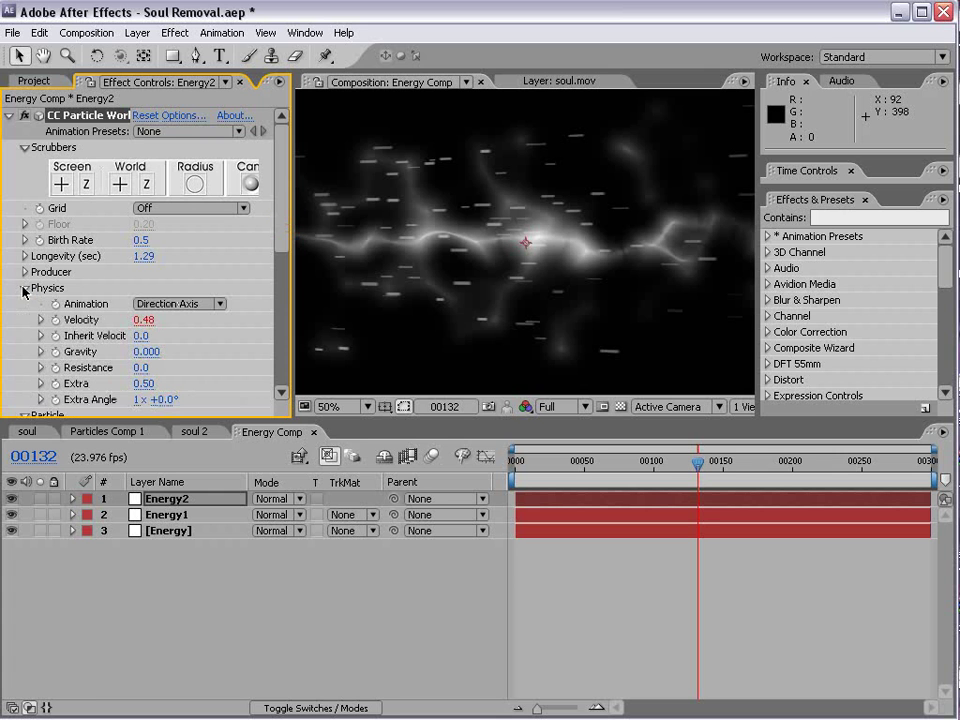
pyautogui.moveTo(140, 320); pyautogui.dragTo(127, 327)
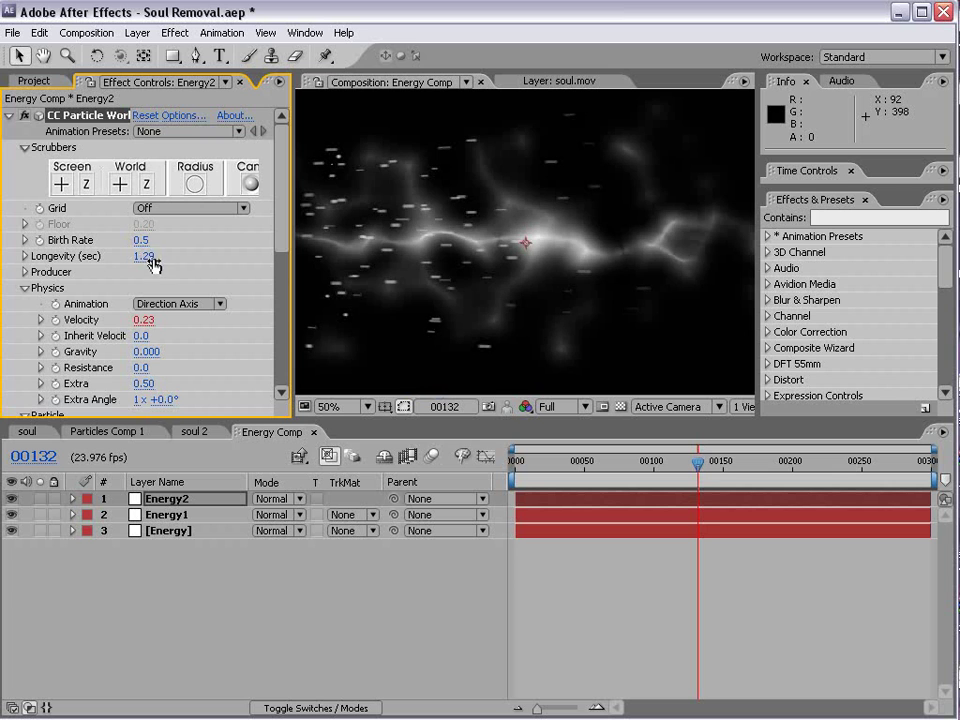
pyautogui.moveTo(131, 245); pyautogui.dragTo(162, 256)
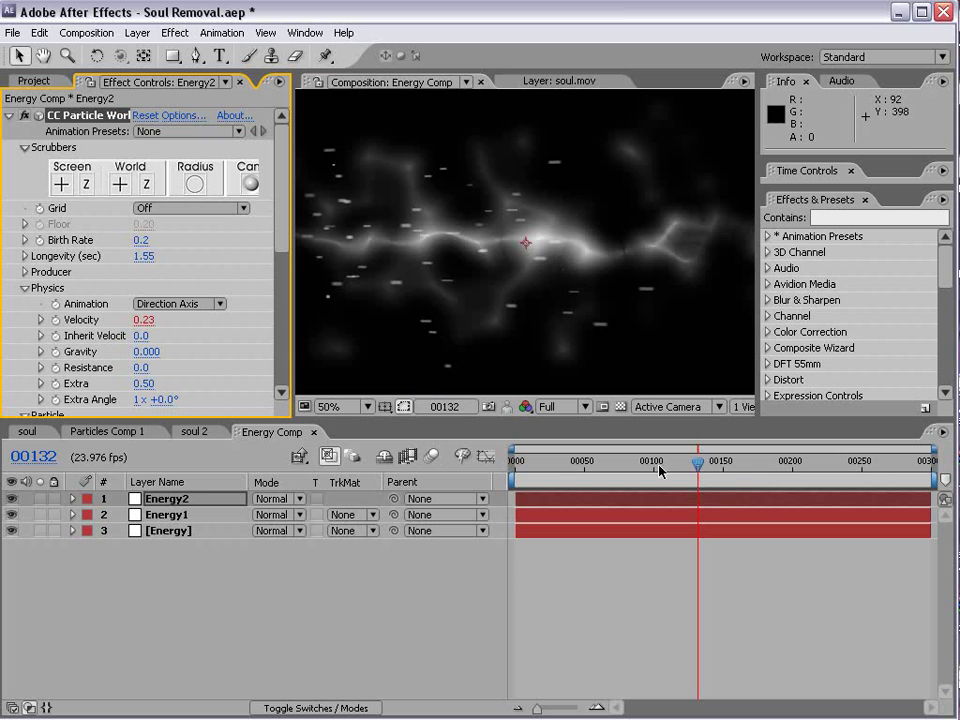
# Slide the Energy2 layer about 100 frames earlier, extend its end to the comp's last frame and check frame 0
pyautogui.press(',')
pyautogui.moveTo(733, 500); pyautogui.dragTo(597, 507)
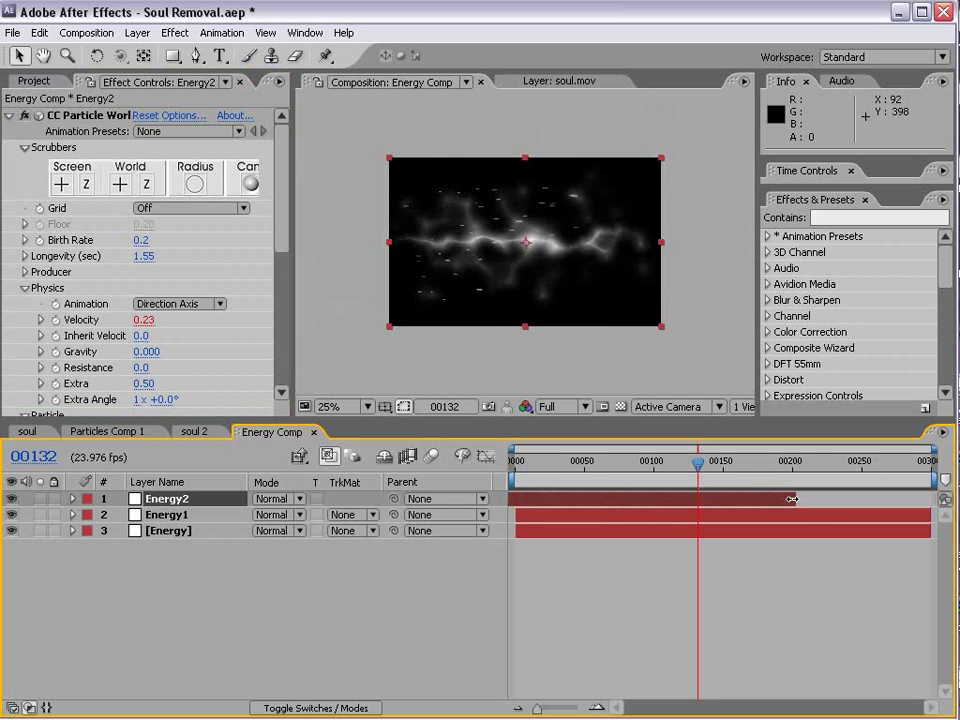
pyautogui.moveTo(918, 510); pyautogui.dragTo(922, 510)
pyautogui.moveTo(549, 474); pyautogui.dragTo(514, 474)
pyautogui.scroll(2, 553, 258)
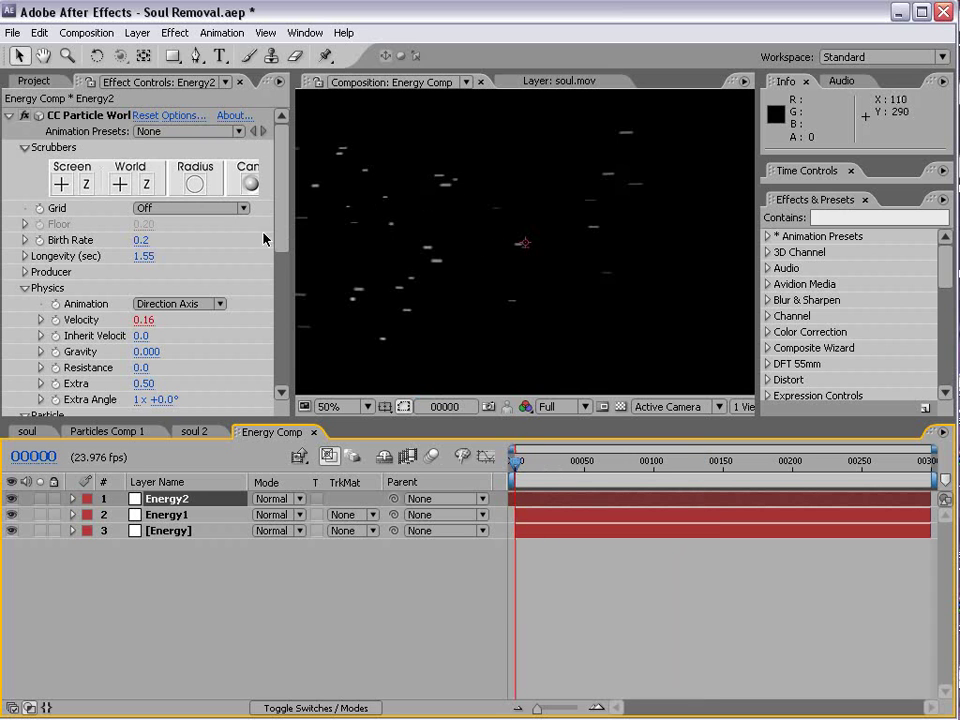
# Try a Longevity of 1.82 seconds on the Energy2 layer and check the particles in an enlarged view
pyautogui.scroll(-2, 521, 253)
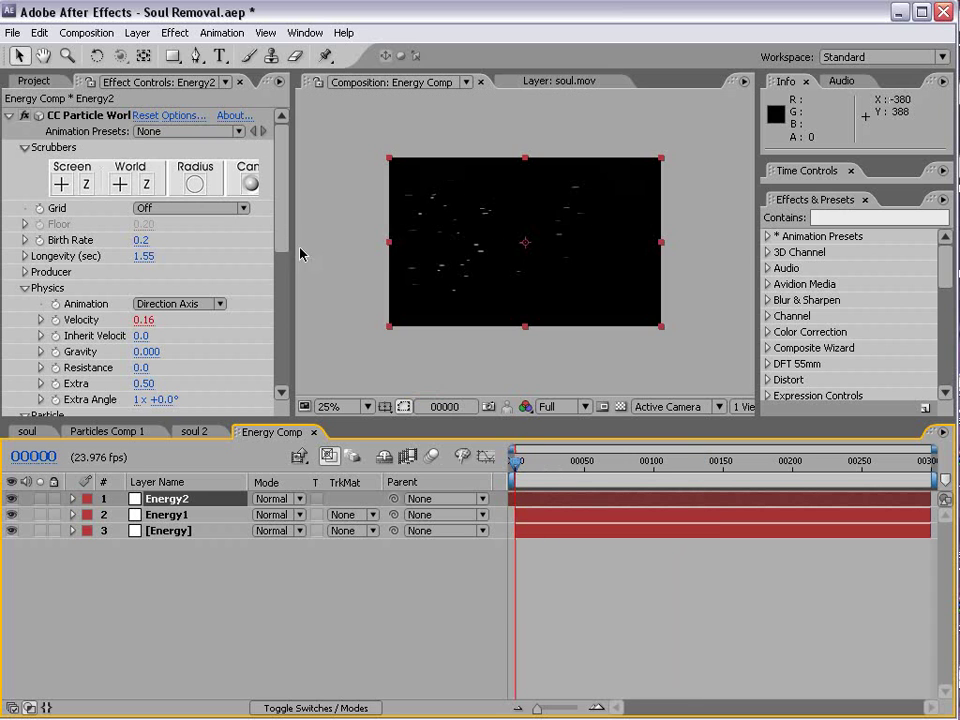
pyautogui.click(150, 256)
pyautogui.moveTo(152, 256); pyautogui.dragTo(166, 250)
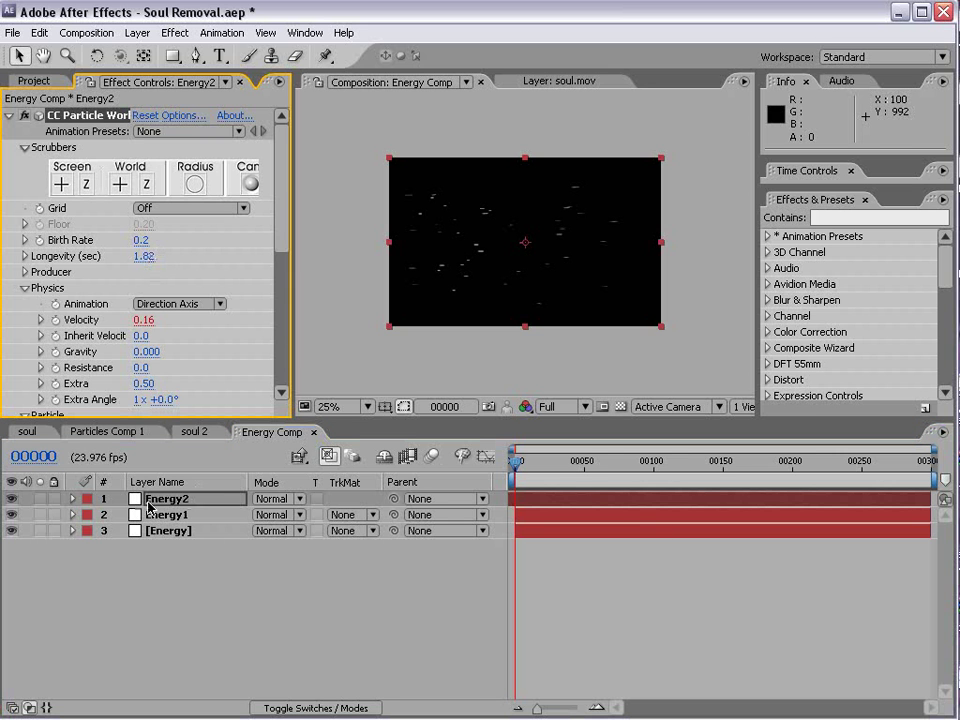
pyautogui.moveTo(520, 462); pyautogui.dragTo(714, 468)
pyautogui.press('`')
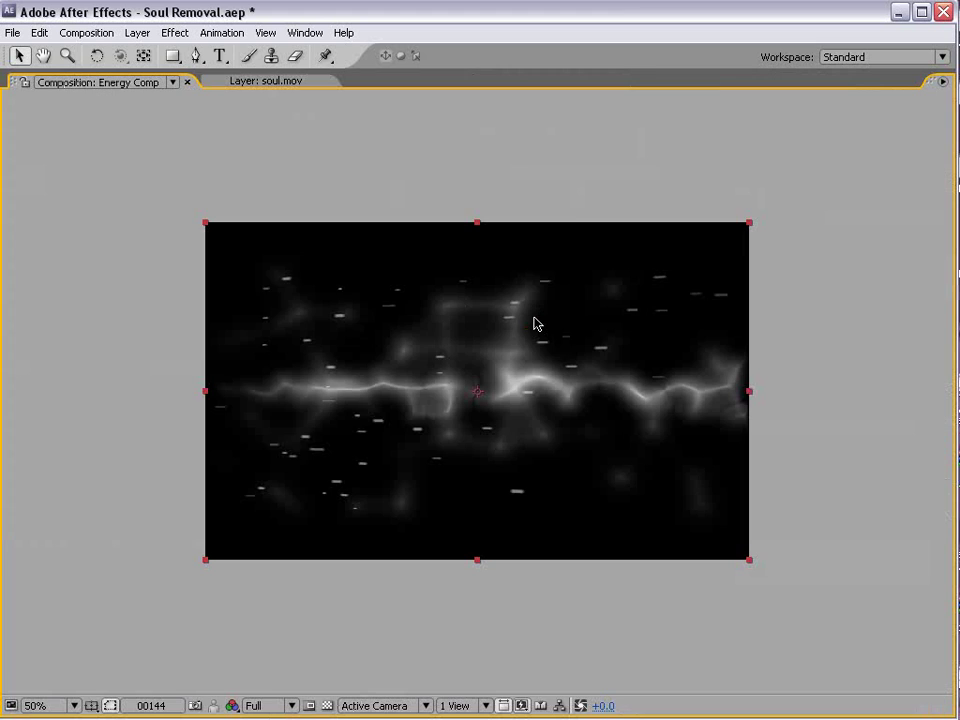
pyautogui.press('`')
# Lower Energy2's particle Velocity to 0.17, raise its Longevity to 2.64 seconds and check the result in an enlarged view
pyautogui.moveTo(529, 466); pyautogui.dragTo(515, 466)
pyautogui.moveTo(572, 457)
pyautogui.mouseDown()
pyautogui.moveTo(583, 480)
pyautogui.moveTo(584, 466)
pyautogui.mouseUp()
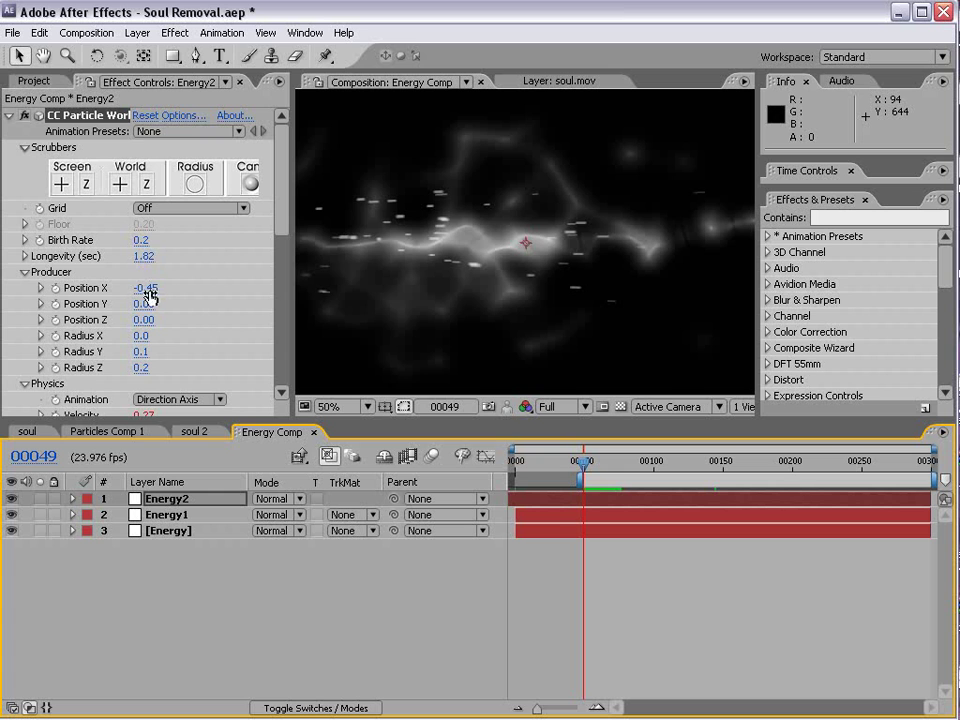
pyautogui.moveTo(285, 221); pyautogui.dragTo(270, 240)
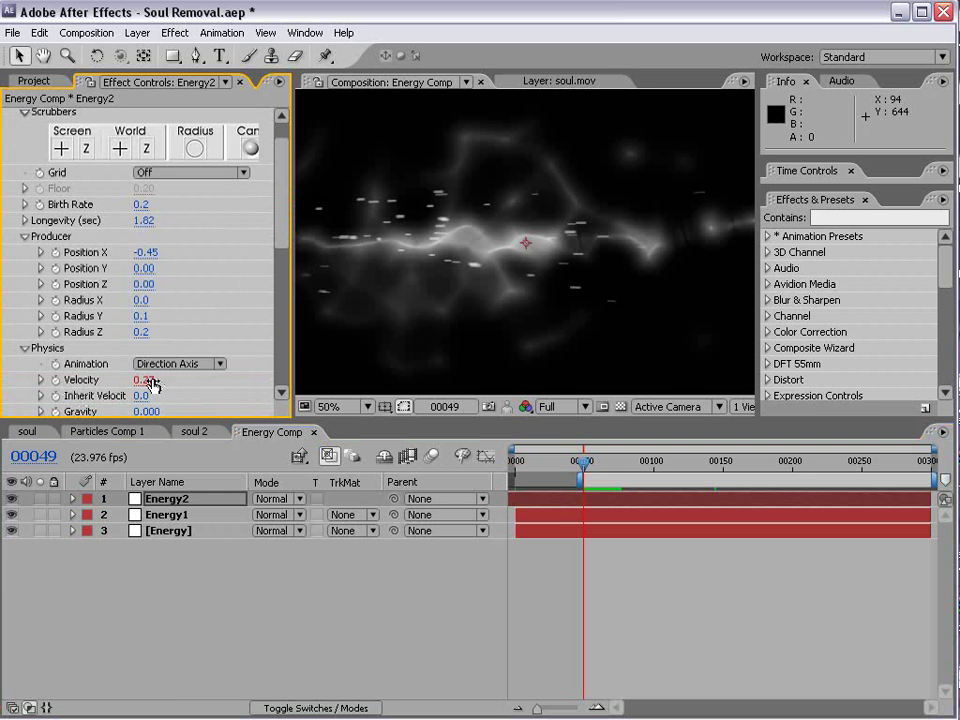
pyautogui.moveTo(145, 380); pyautogui.dragTo(145, 380)
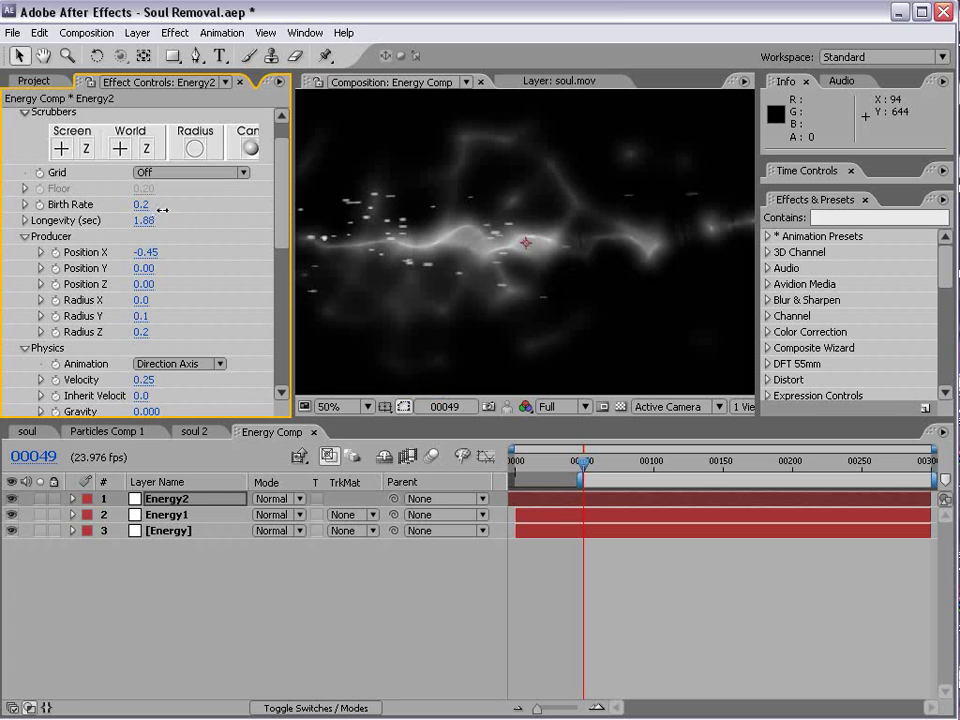
pyautogui.moveTo(160, 212); pyautogui.dragTo(205, 211)
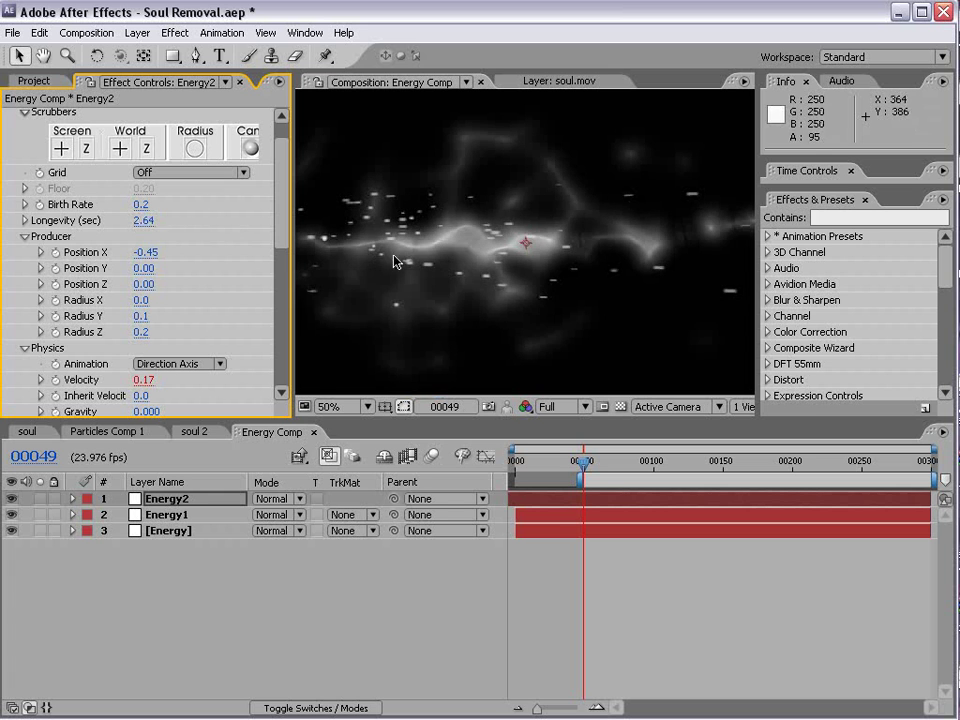
pyautogui.press(',')
pyautogui.click(608, 461)
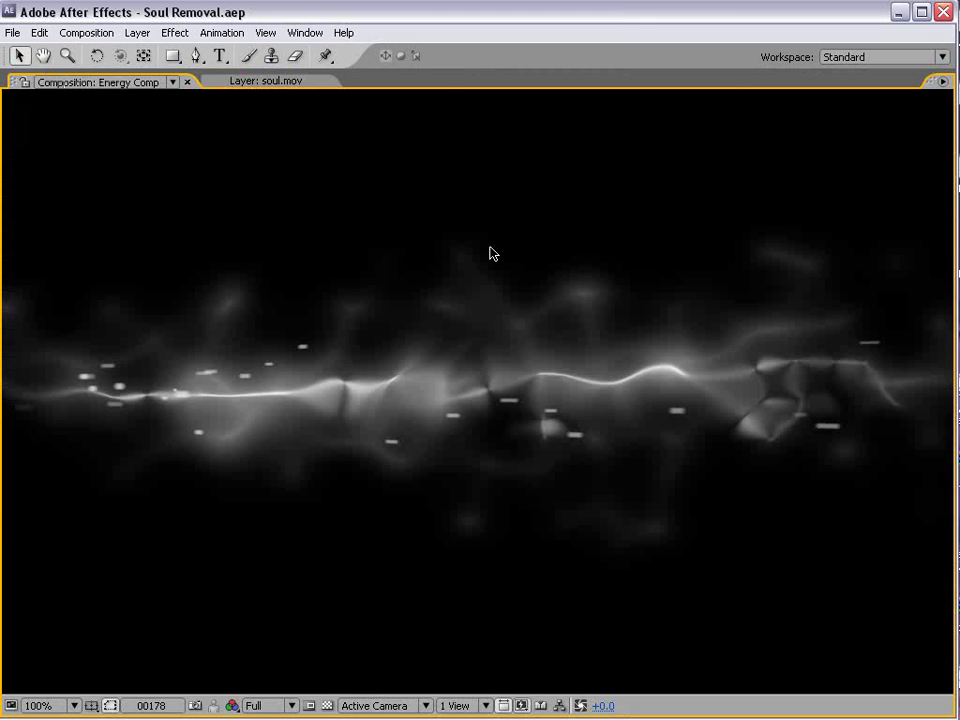
pyautogui.press('`')
# Add a new black solid layer to Energy Comp
pyautogui.click(137, 32)
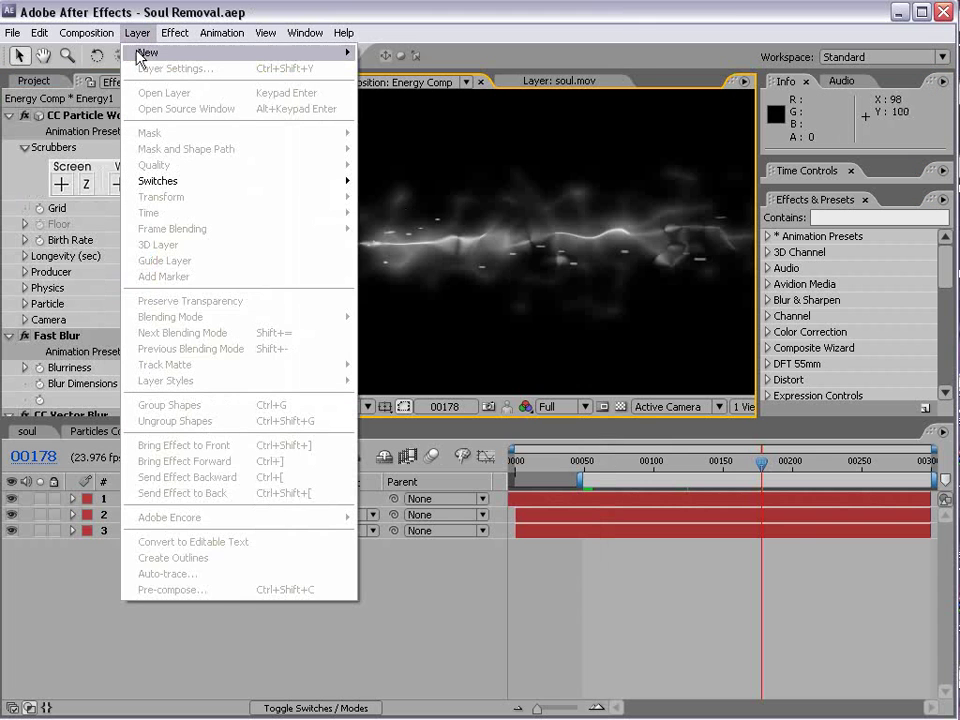
pyautogui.moveTo(358, 53)
pyautogui.click(379, 69)
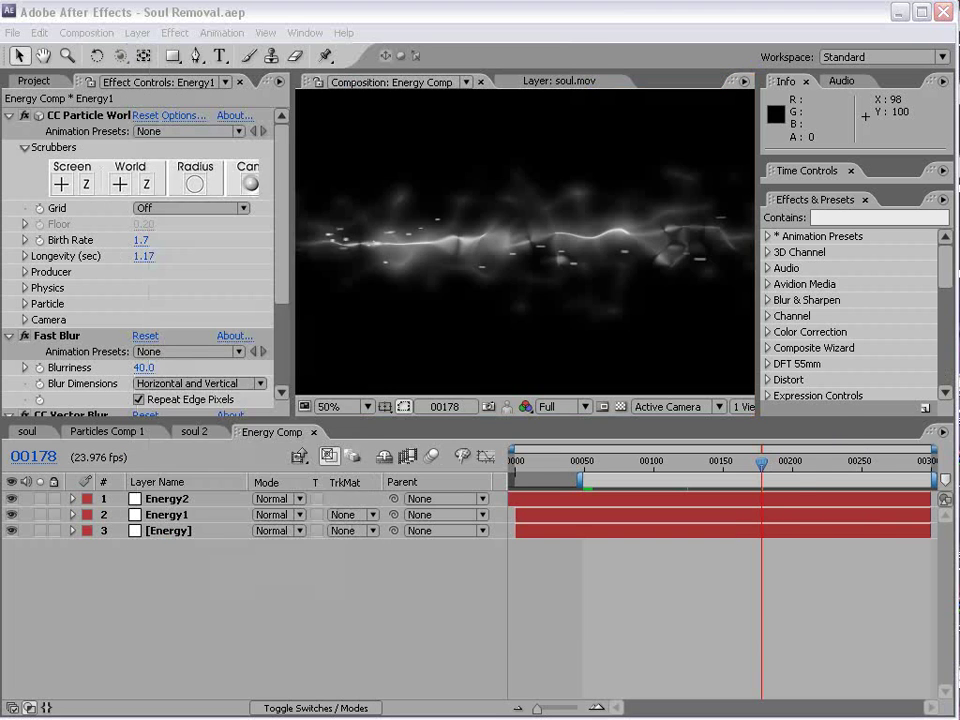
pyautogui.click(251, 477)
pyautogui.click(728, 406)
pyautogui.click(375, 527)
# Move the black solid below all the energy layers and rename it BG
pyautogui.moveTo(170, 490); pyautogui.dragTo(186, 551)
pyautogui.press('Return')
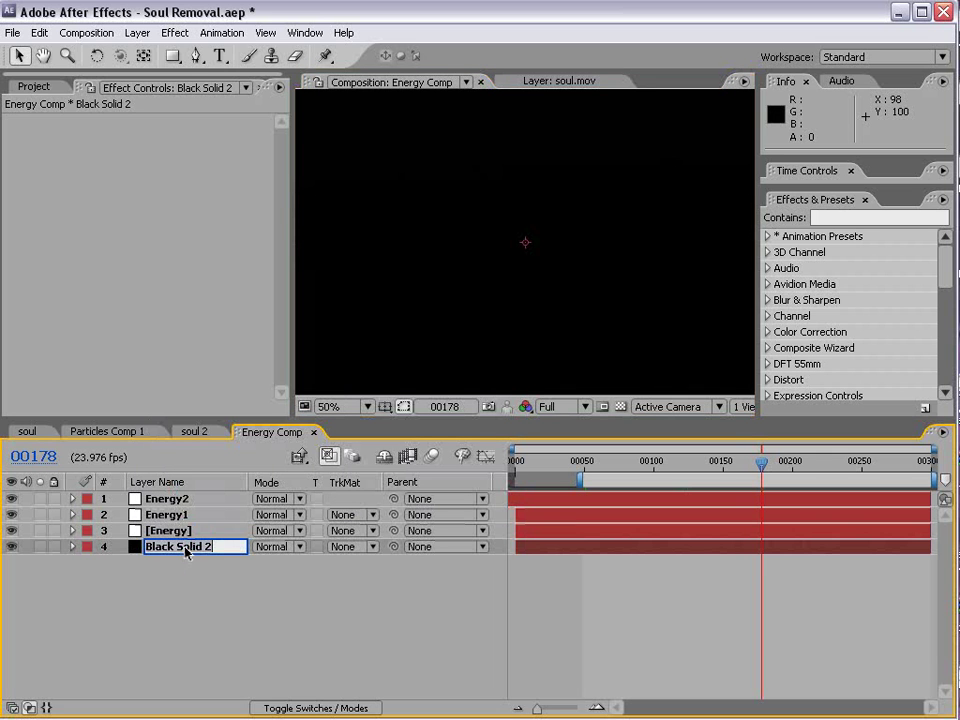
pyautogui.write('BG')
pyautogui.press('Return')
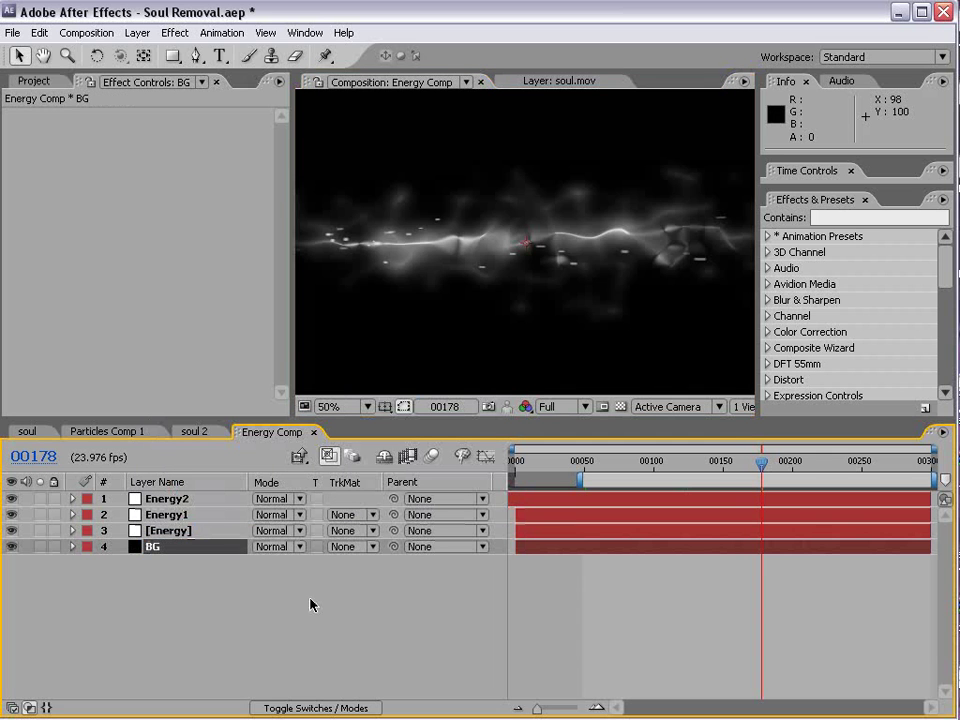
# Add an adjustment layer above the energy layers and apply the Mesh Warp effect to it
pyautogui.click(137, 32)
pyautogui.moveTo(137, 58)
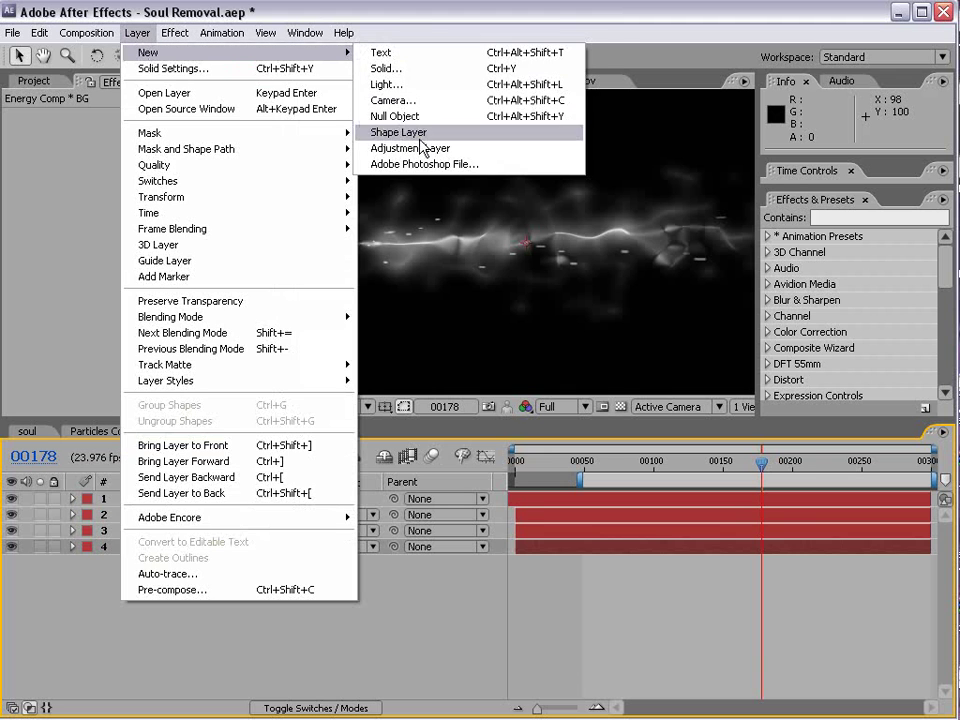
pyautogui.click(420, 148)
pyautogui.click(173, 33)
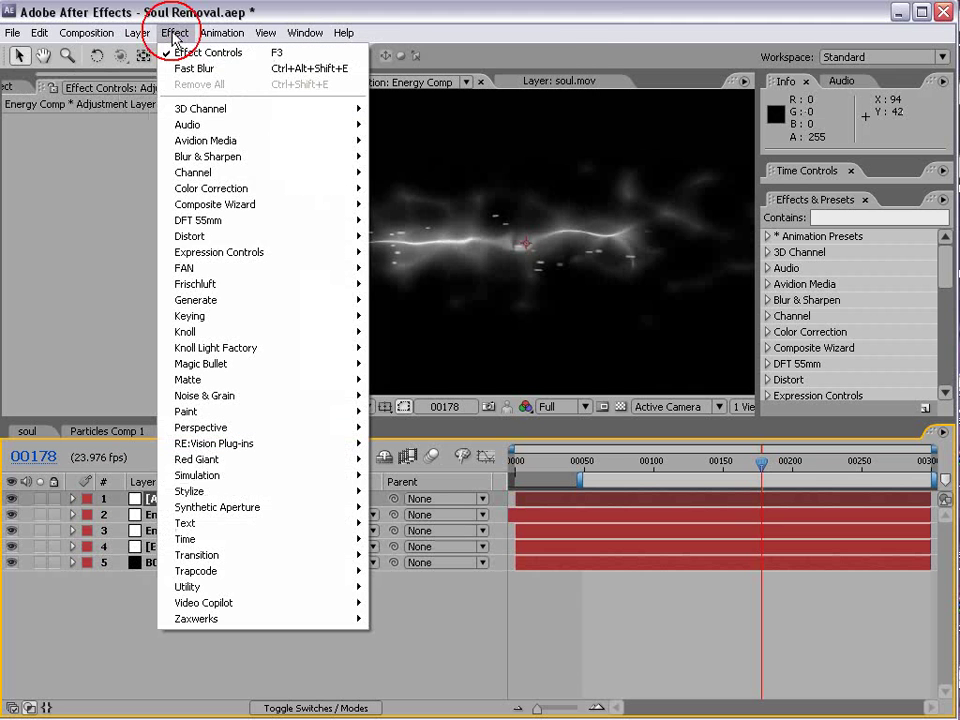
pyautogui.moveTo(231, 237)
pyautogui.click(455, 558)
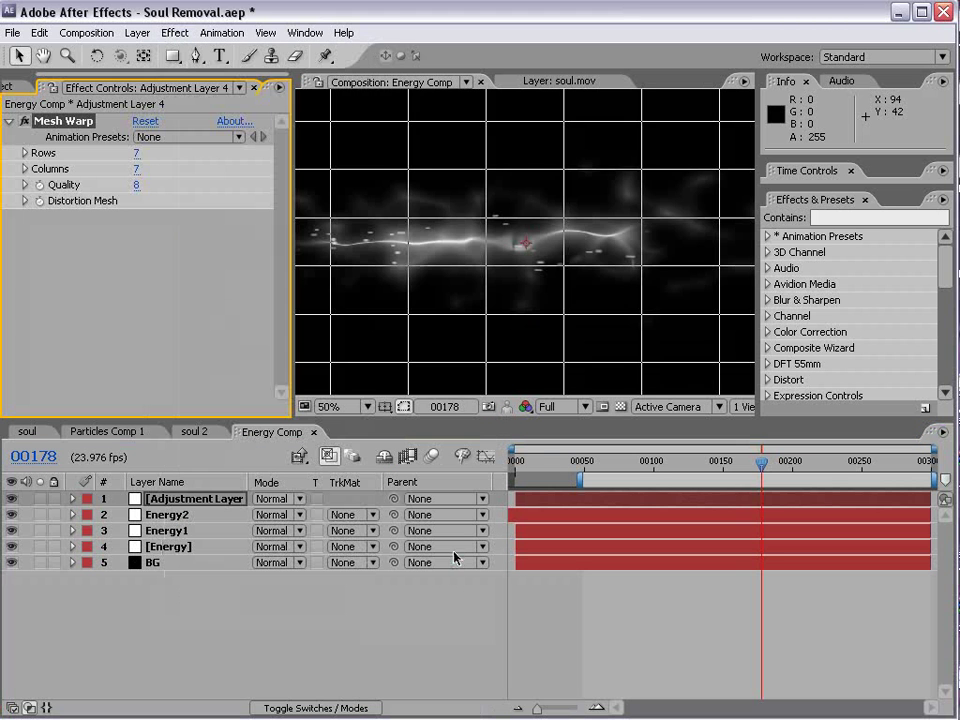
# Set the Mesh Warp grid to 4 rows and 4 columns
pyautogui.scroll(-1, 439, 220)
pyautogui.scroll(1, 439, 220)
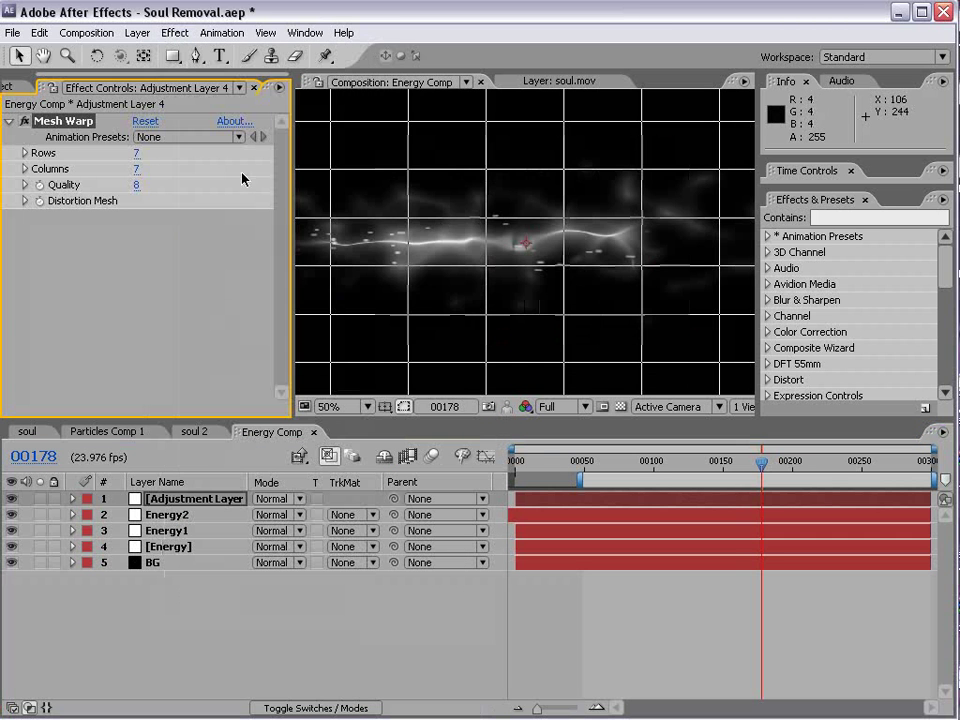
pyautogui.click(136, 155)
pyautogui.write('4')
pyautogui.click(140, 168)
pyautogui.write('4')
pyautogui.press('Return')
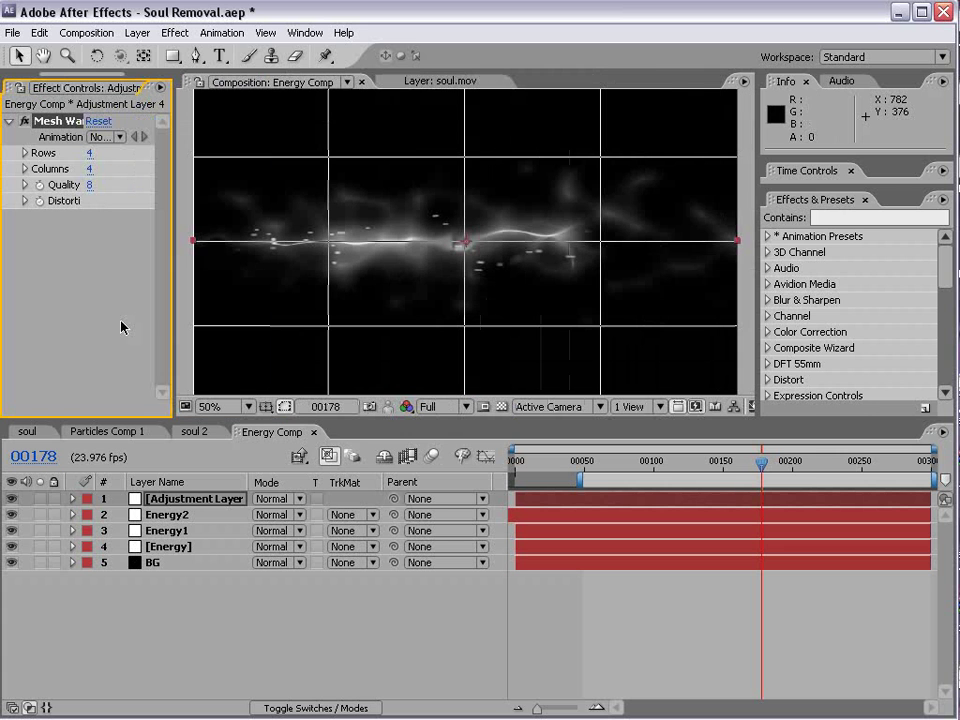
# Pull the three mesh points of the grid's right-hand vertical line downward to bend the stream's right half down
pyautogui.click(600, 326)
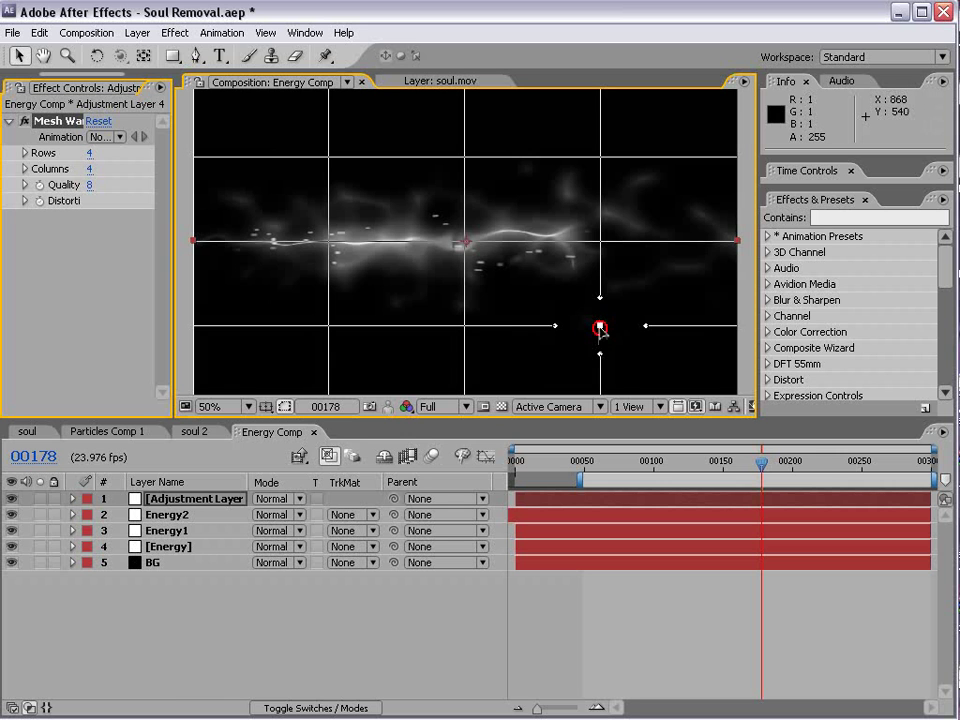
pyautogui.moveTo(601, 352); pyautogui.dragTo(600, 351)
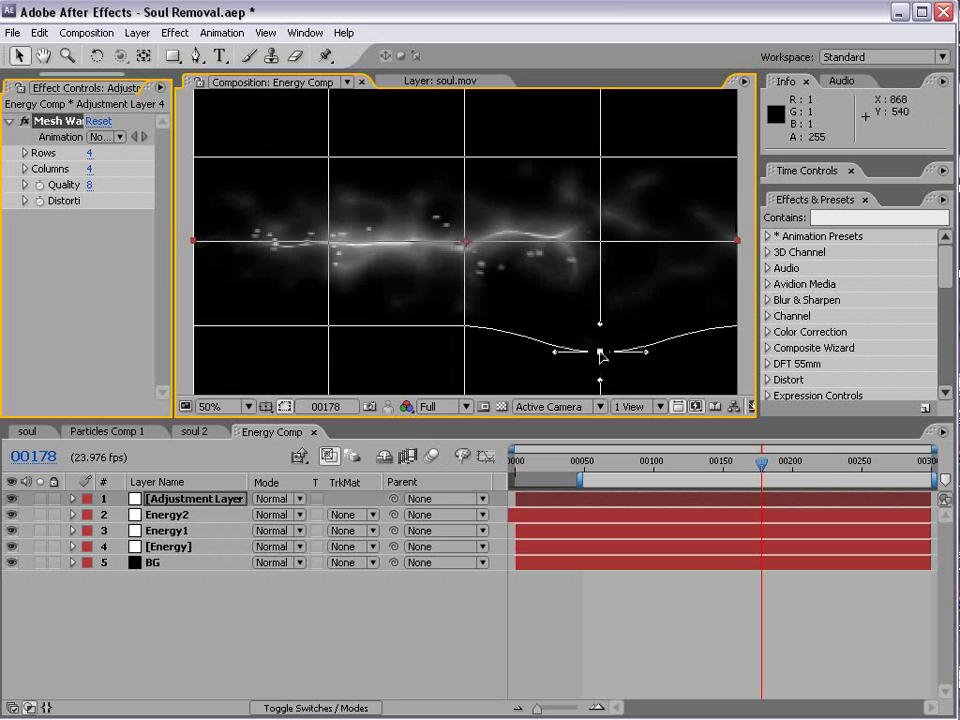
pyautogui.click(603, 252)
pyautogui.moveTo(600, 241); pyautogui.dragTo(603, 291)
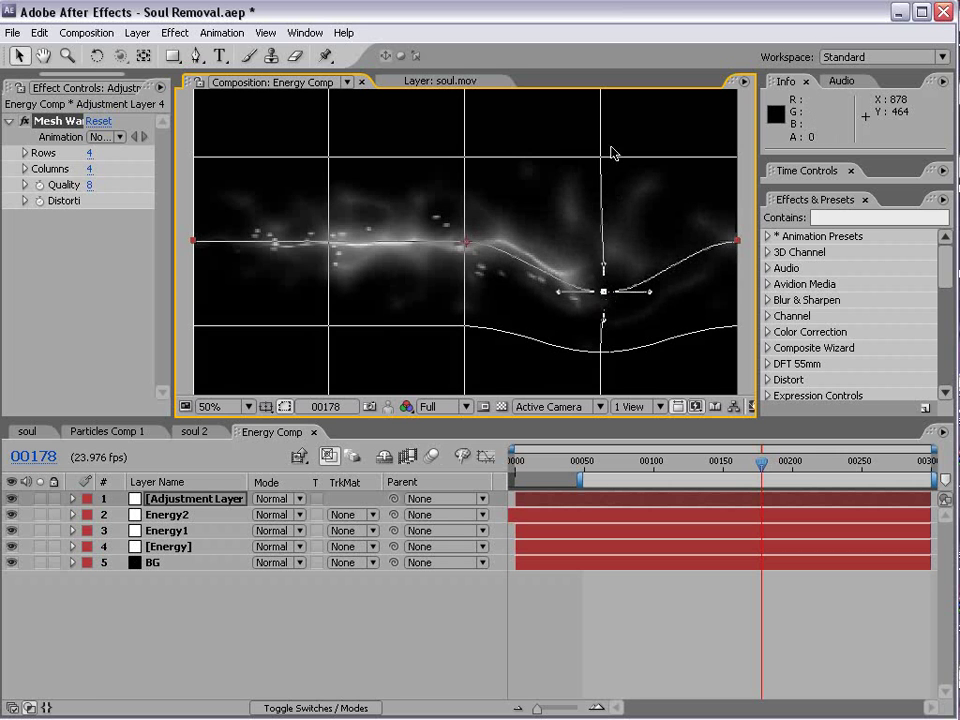
pyautogui.moveTo(602, 158); pyautogui.dragTo(559, 197)
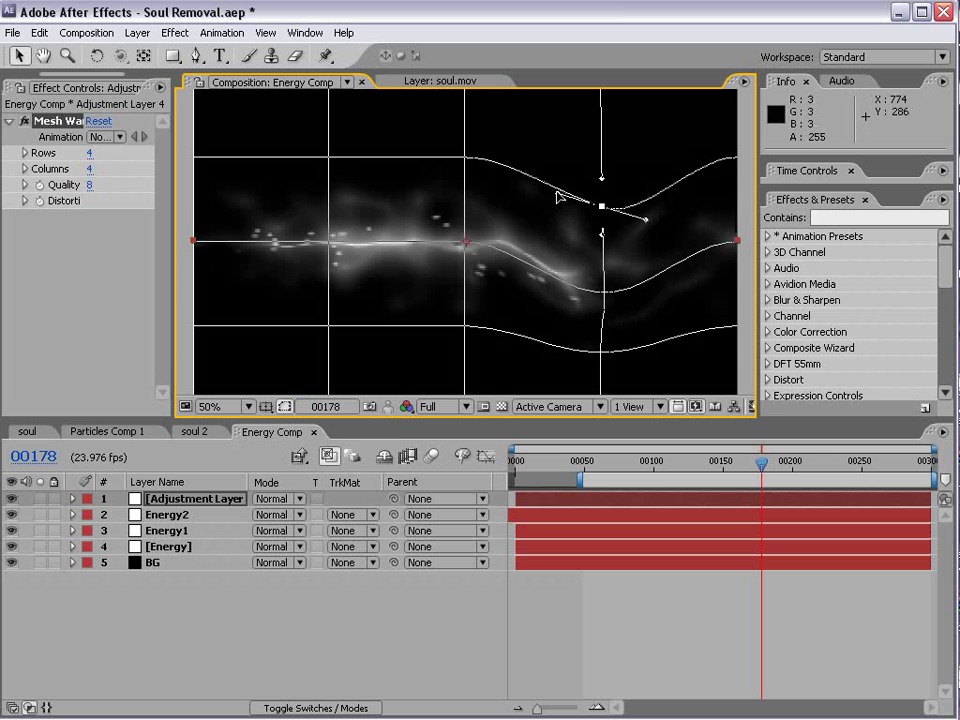
# Hide the Energy2 and Energy layers and raise the three points of the mesh's left-hand vertical line, previewing at Half resolution
pyautogui.click(12, 514)
pyautogui.click(12, 546)
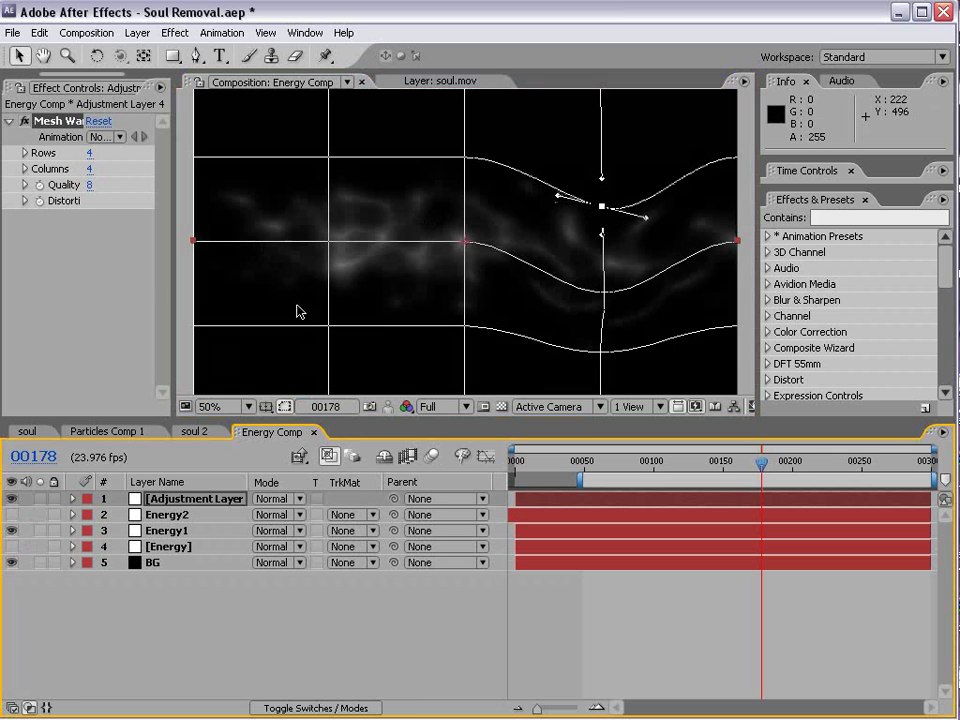
pyautogui.moveTo(324, 330); pyautogui.dragTo(329, 298)
pyautogui.moveTo(329, 158); pyautogui.dragTo(335, 122)
pyautogui.click(430, 406)
pyautogui.click(441, 441)
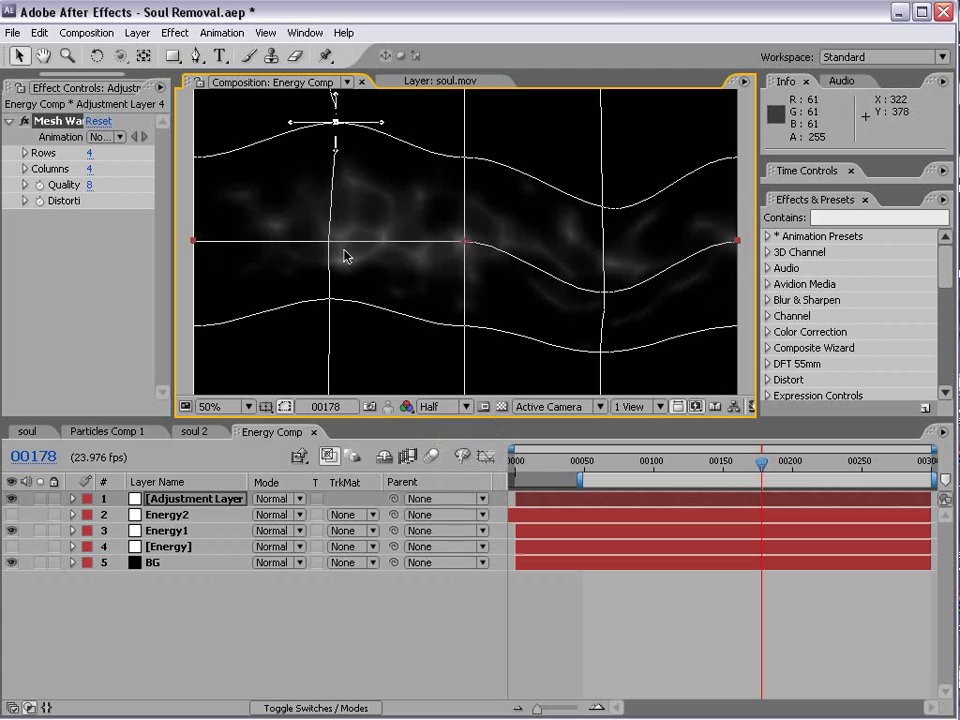
pyautogui.moveTo(330, 242); pyautogui.dragTo(338, 211)
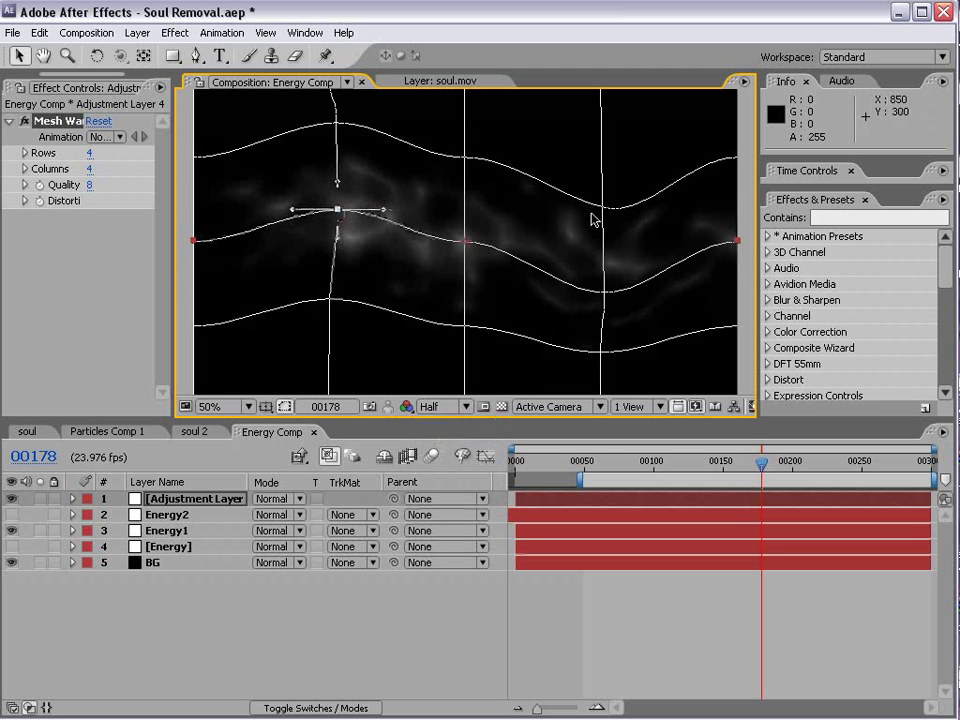
# Tilt the horizontal tangents of the three points on the mesh's central vertical line downward to the right to smooth the S-curve
pyautogui.click(493, 161)
pyautogui.click(463, 157)
pyautogui.moveTo(510, 161); pyautogui.dragTo(507, 174)
pyautogui.click(462, 326)
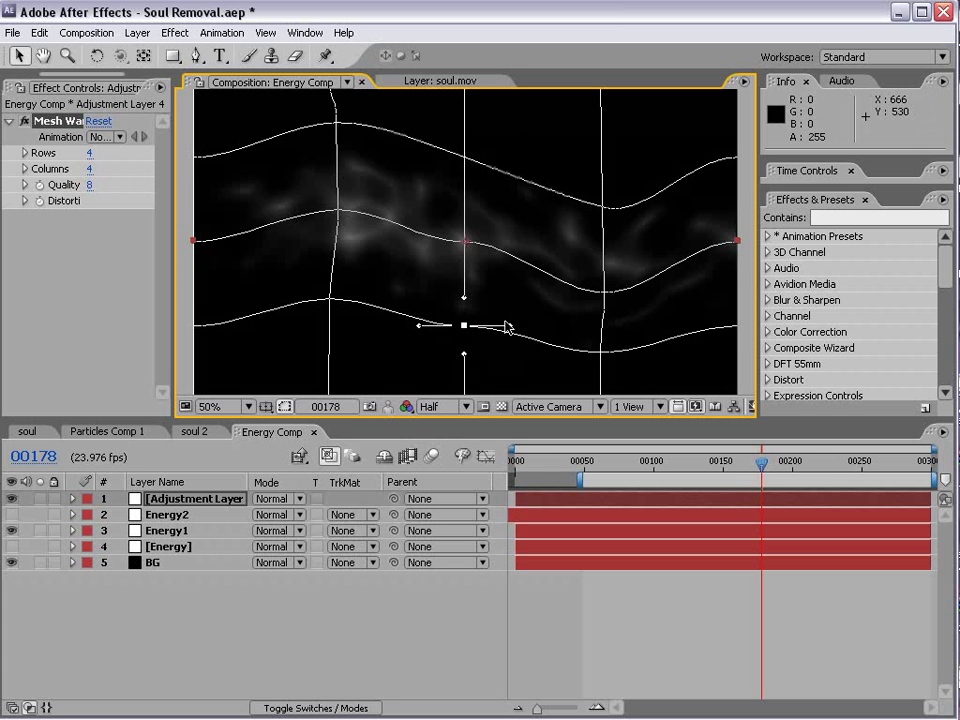
pyautogui.moveTo(510, 326); pyautogui.dragTo(499, 342)
pyautogui.click(464, 242)
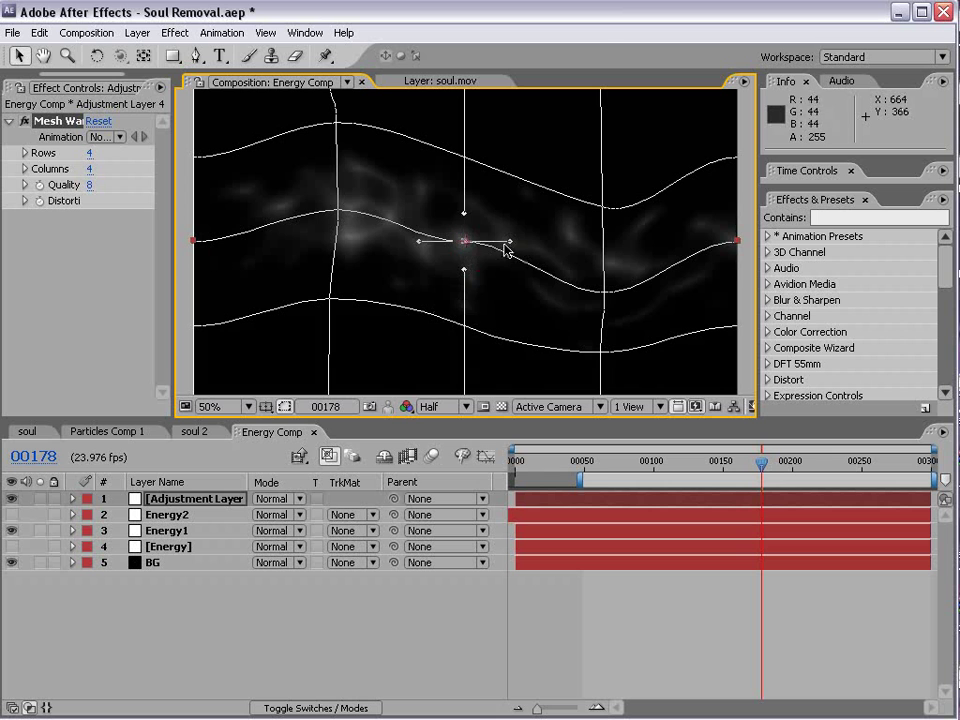
pyautogui.moveTo(510, 244); pyautogui.dragTo(508, 257)
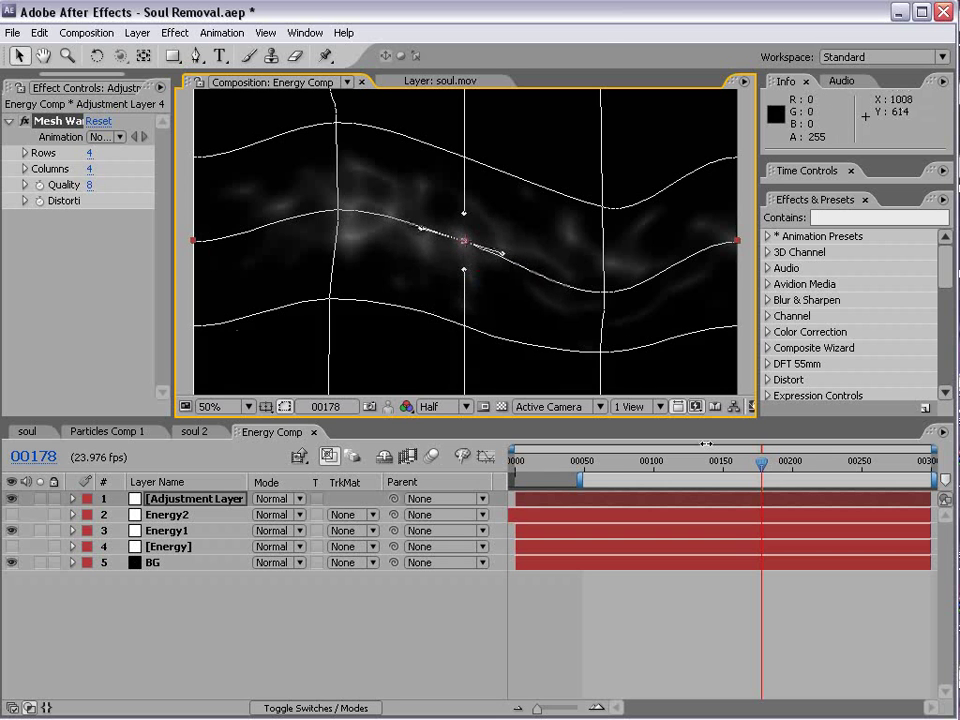
# Preview the warped stream, turn the Energy2 and Energy layers back on and check the full effect around frame 177
pyautogui.click(658, 479)
pyautogui.press('KP_0')
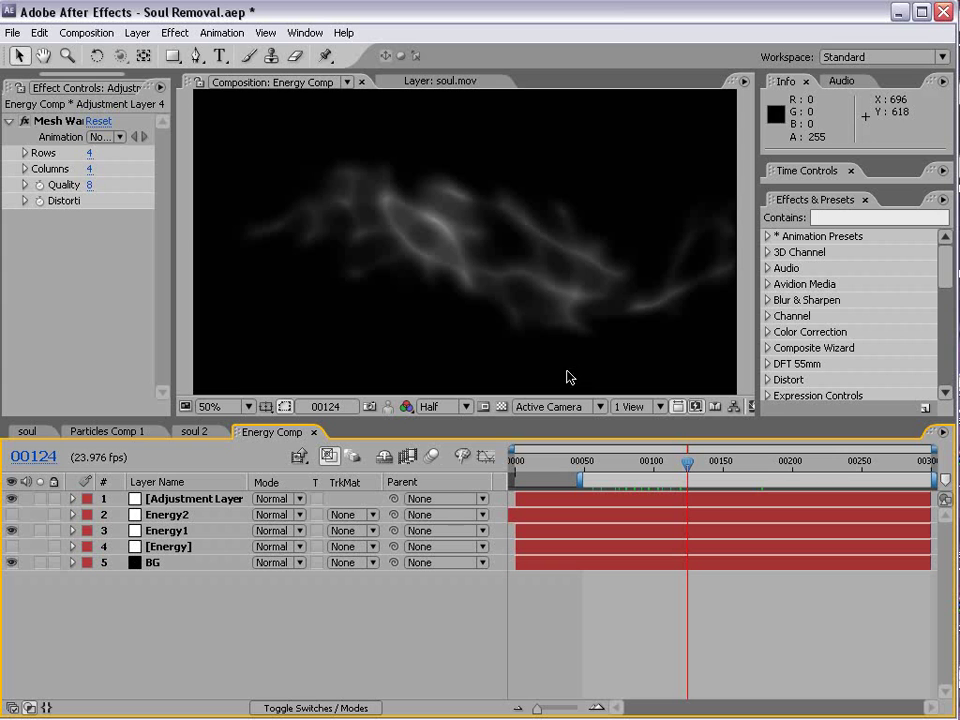
pyautogui.click(11, 514)
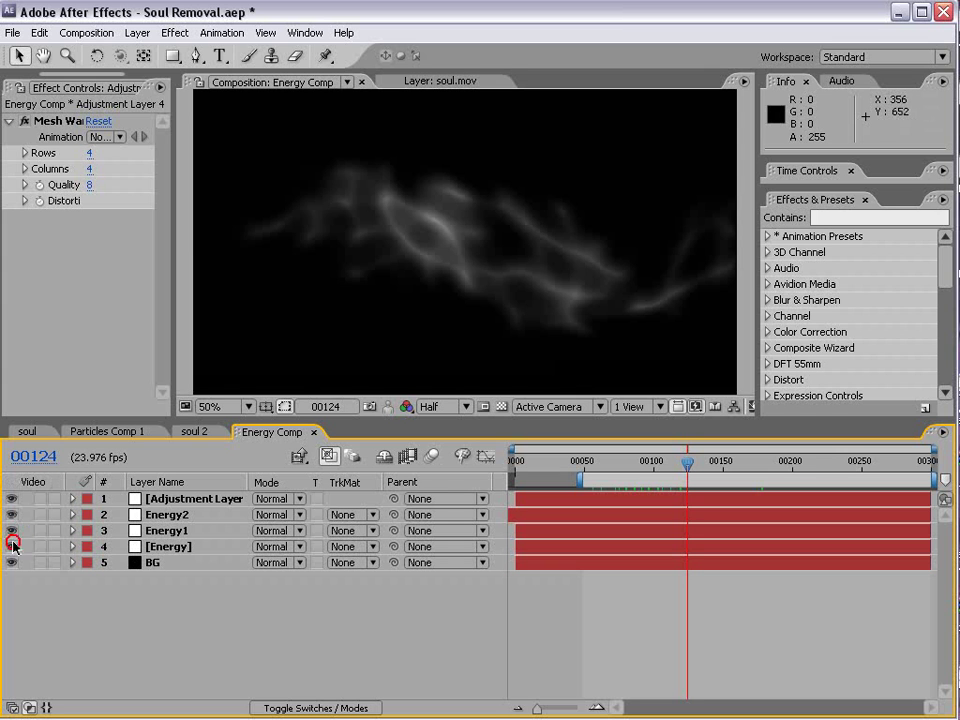
pyautogui.click(11, 546)
pyautogui.moveTo(712, 462); pyautogui.dragTo(761, 462)
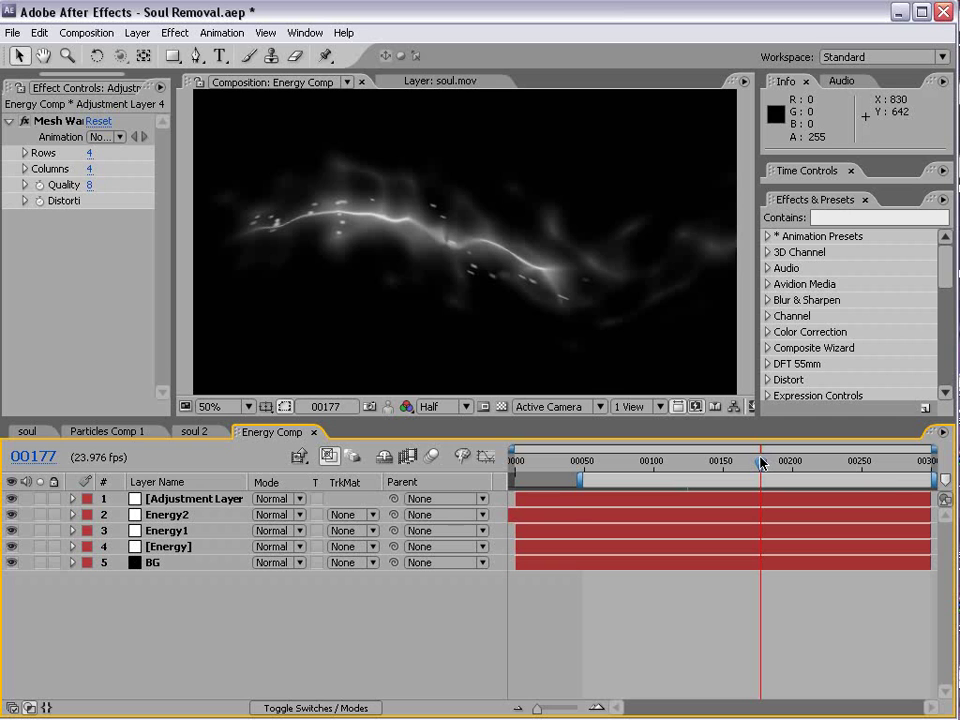
# Keyframe the Energy2 layer's opacity from 0% at frame 0 up to 100% a few frames in
pyautogui.click(516, 460)
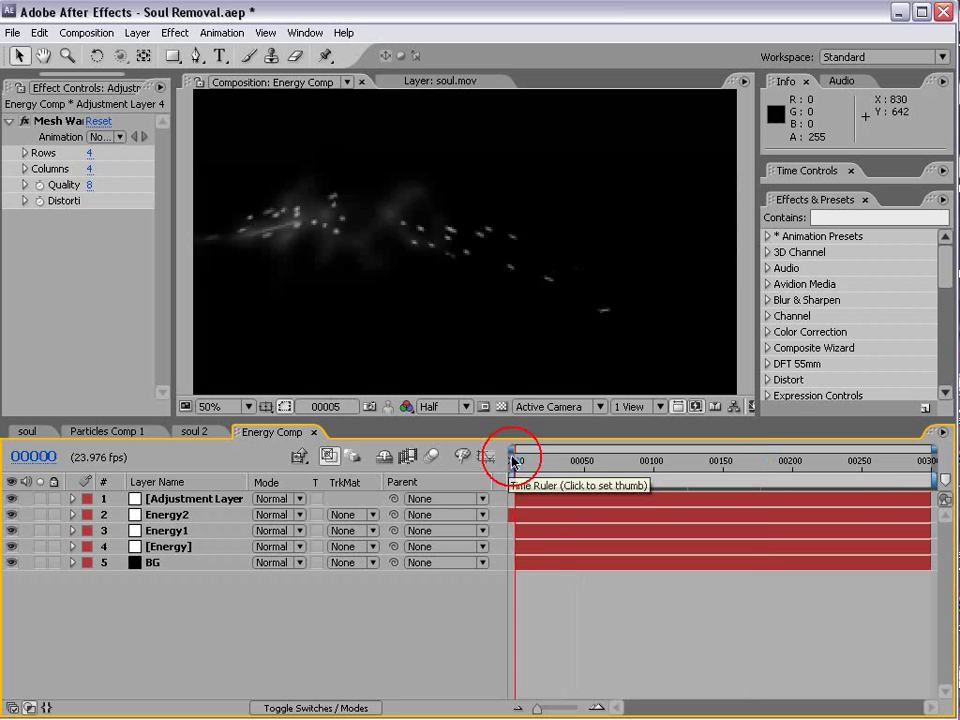
pyautogui.click(170, 515)
pyautogui.press('t')
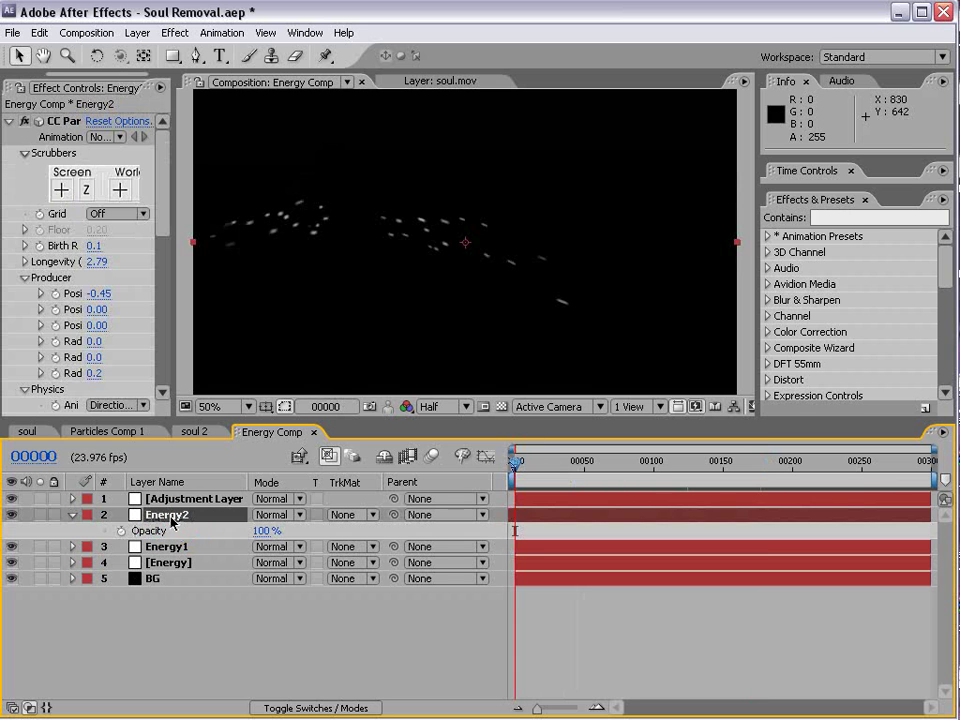
pyautogui.click(120, 531)
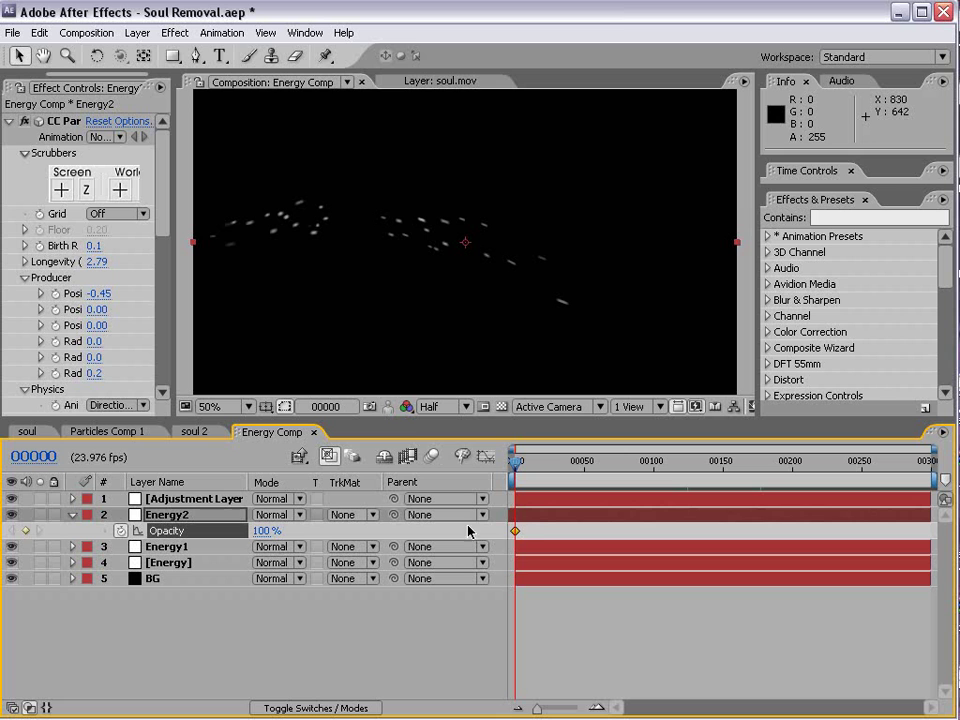
pyautogui.click(265, 530)
pyautogui.write('0')
pyautogui.press('Return')
pyautogui.moveTo(512, 466); pyautogui.dragTo(521, 463)
pyautogui.moveTo(511, 463); pyautogui.dragTo(596, 464)
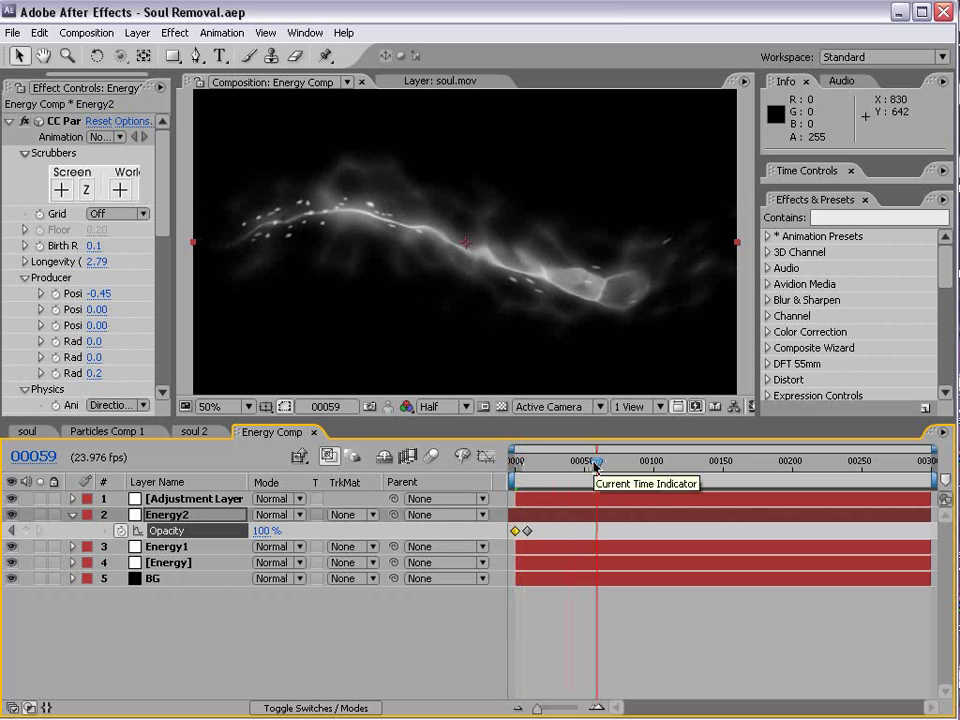
# Switch to the soul 2 composition and set the Energy Comp layer's blending mode to Screen, viewing frame 25
pyautogui.click(194, 432)
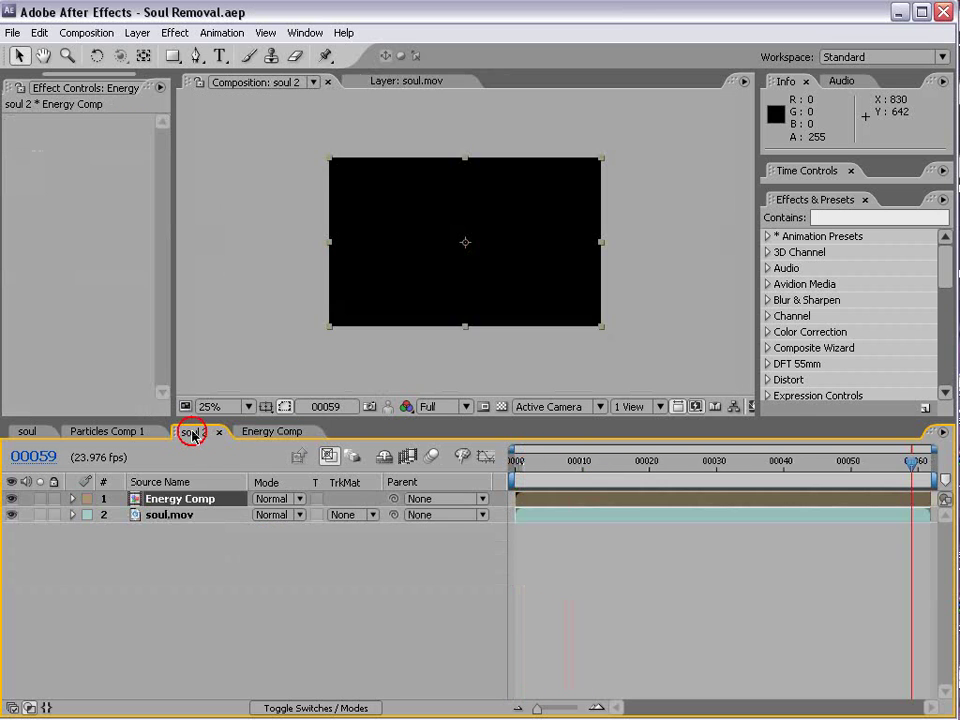
pyautogui.moveTo(537, 463); pyautogui.dragTo(683, 465)
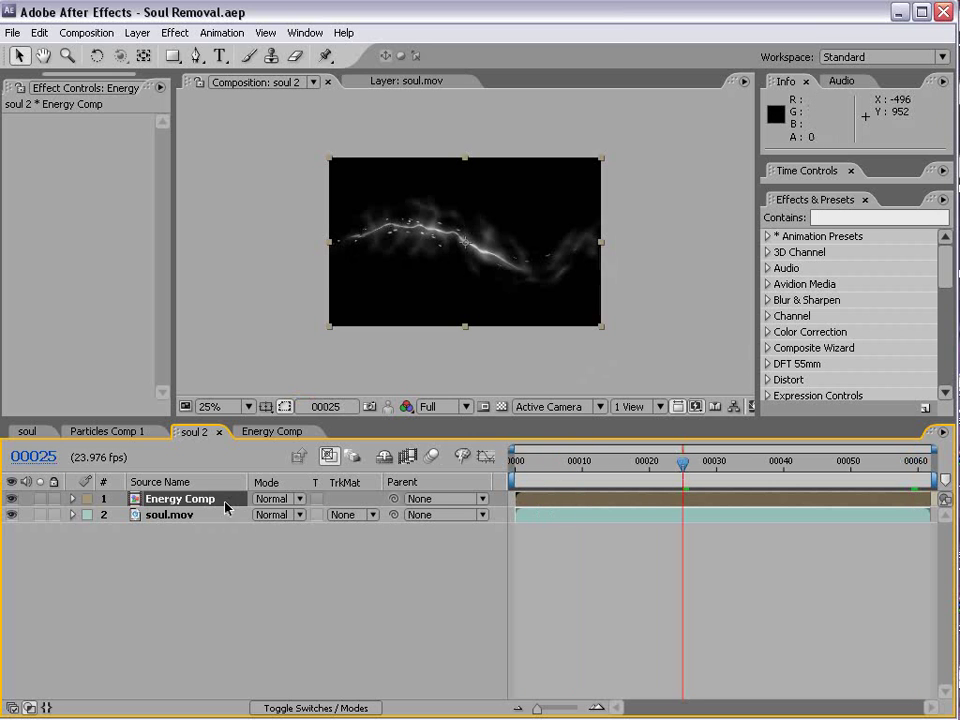
pyautogui.click(272, 498)
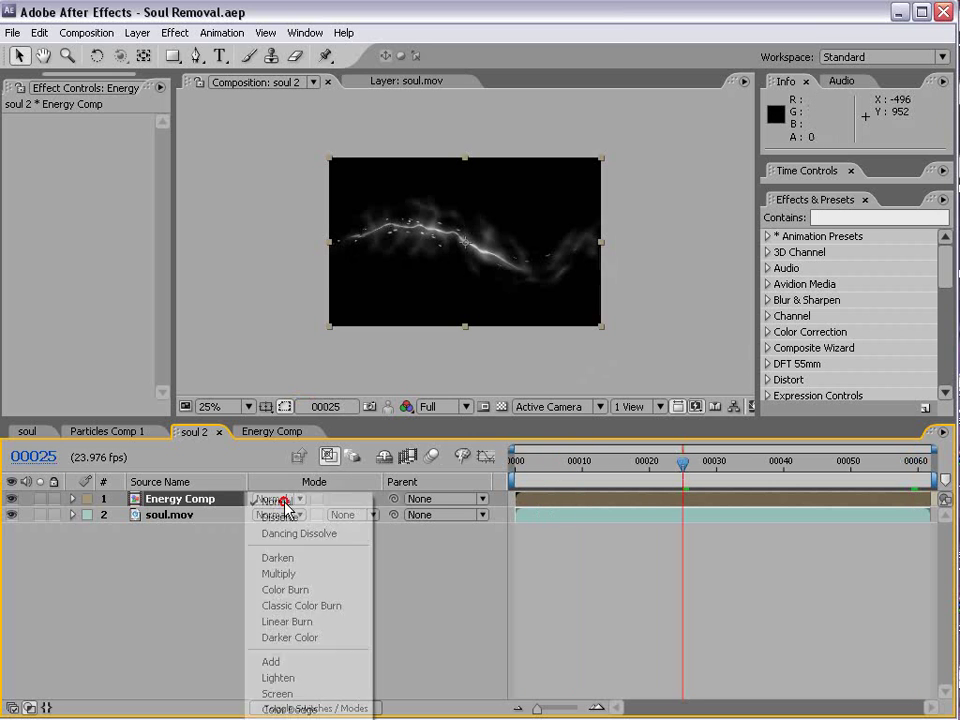
pyautogui.click(293, 694)
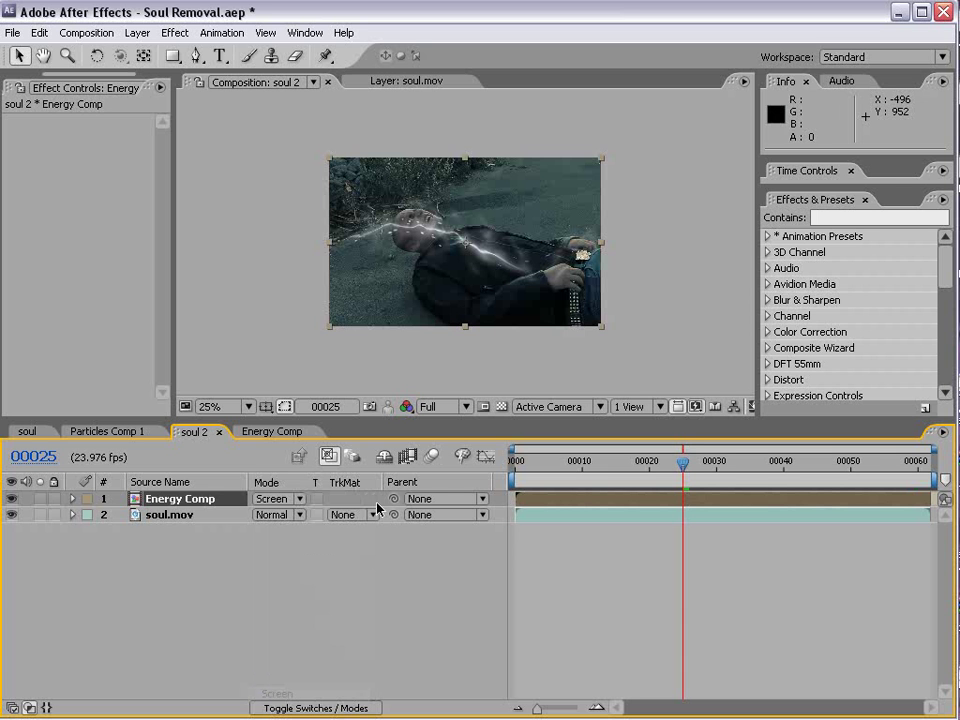
# Apply the Curves effect to the Energy Comp layer and enlarge the effect settings area to show the whole graph
pyautogui.click(170, 36)
pyautogui.moveTo(255, 188)
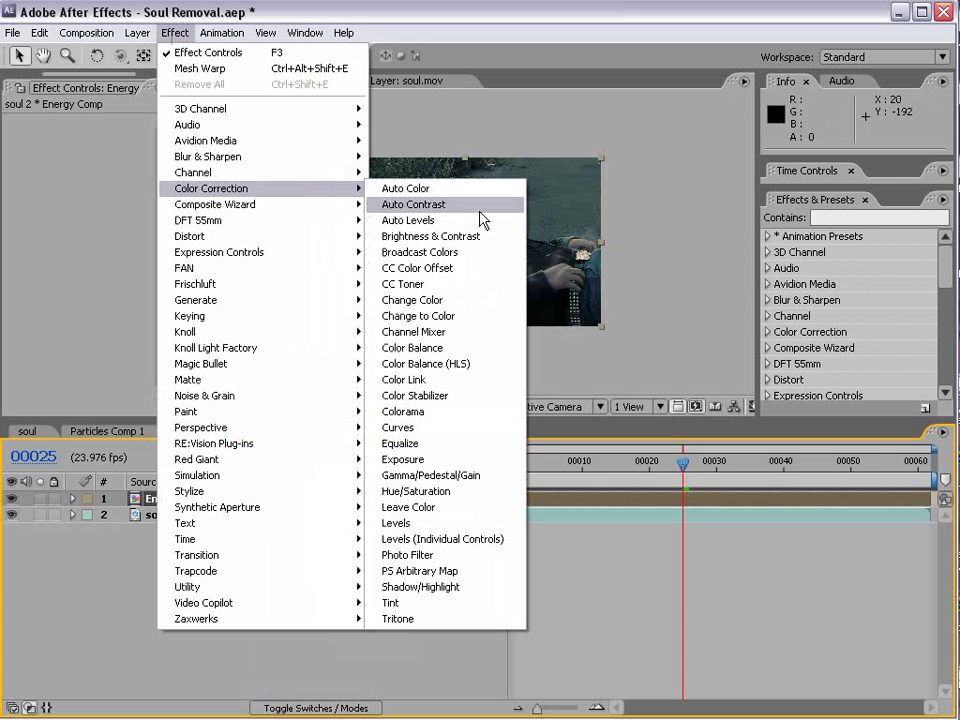
pyautogui.click(429, 431)
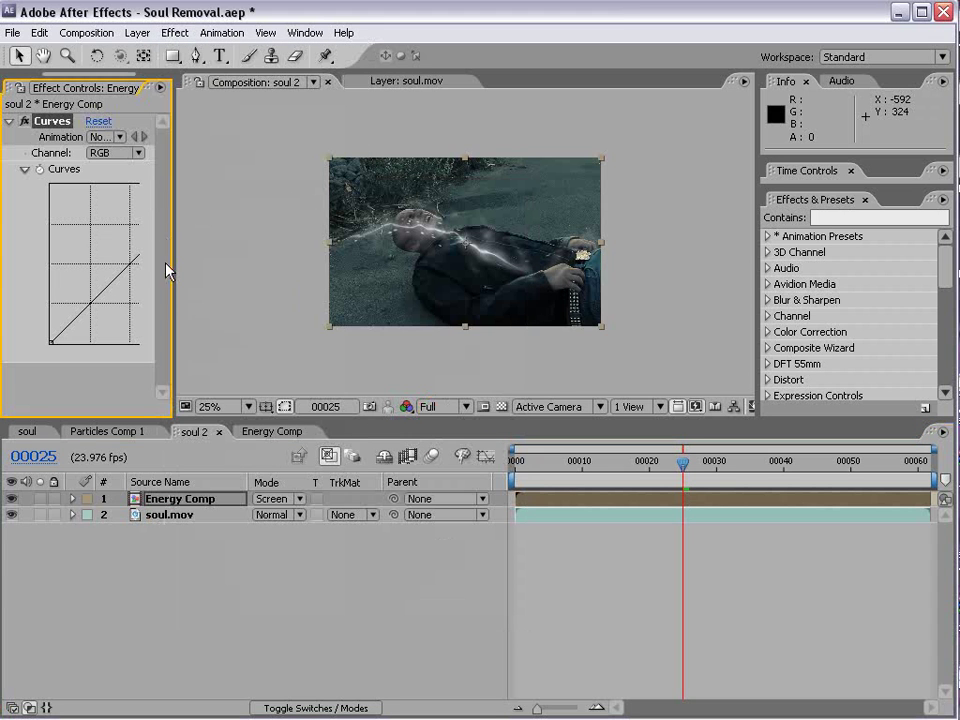
pyautogui.moveTo(175, 266); pyautogui.dragTo(283, 266)
# Lower the midtones of the red channel in the Energy Comp layer's Curves effect
pyautogui.click(163, 153)
pyautogui.click(165, 169)
pyautogui.scroll(1, 575, 281)
pyautogui.click(163, 153)
pyautogui.click(165, 156)
pyautogui.click(165, 153)
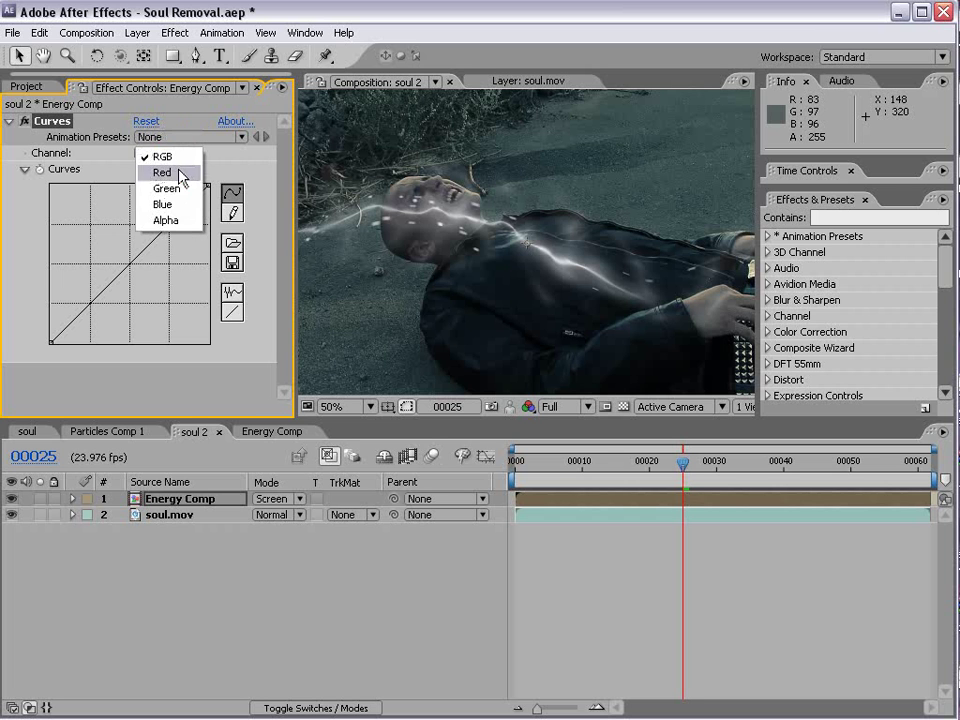
pyautogui.click(182, 172)
pyautogui.moveTo(131, 270); pyautogui.dragTo(154, 273)
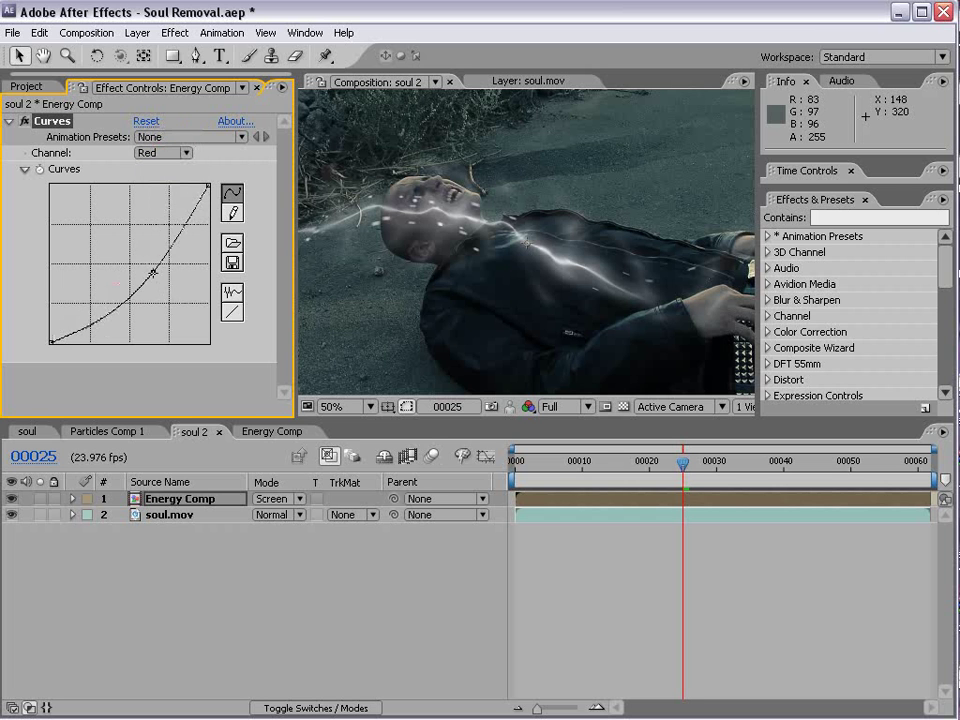
# Raise the blue channel's midtones in Curves and shape the RGB curve with lifted highlights to make the energy glow blue
pyautogui.click(165, 153)
pyautogui.click(166, 186)
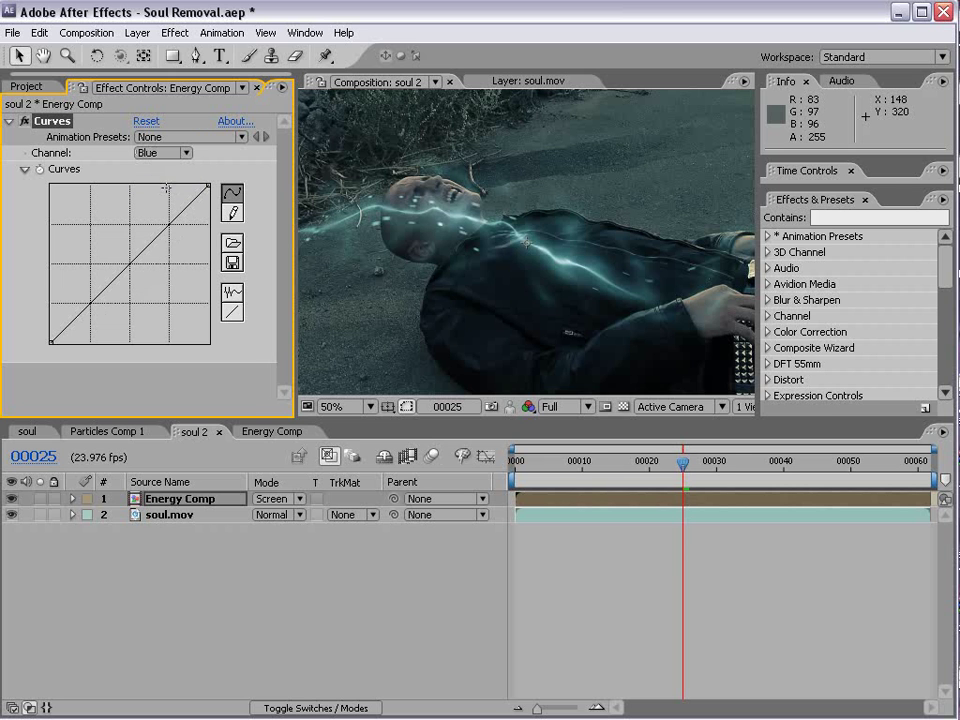
pyautogui.moveTo(129, 262); pyautogui.dragTo(113, 247)
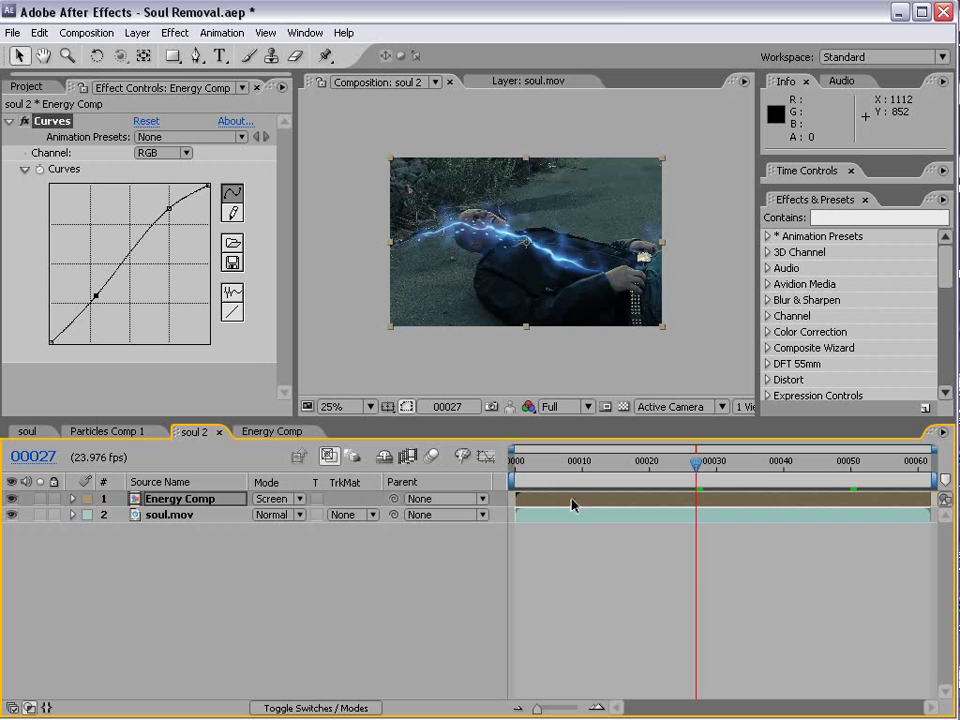
# Hide the Energy Comp layer and add a new null object to the soul 2 composition
pyautogui.click(575, 503)
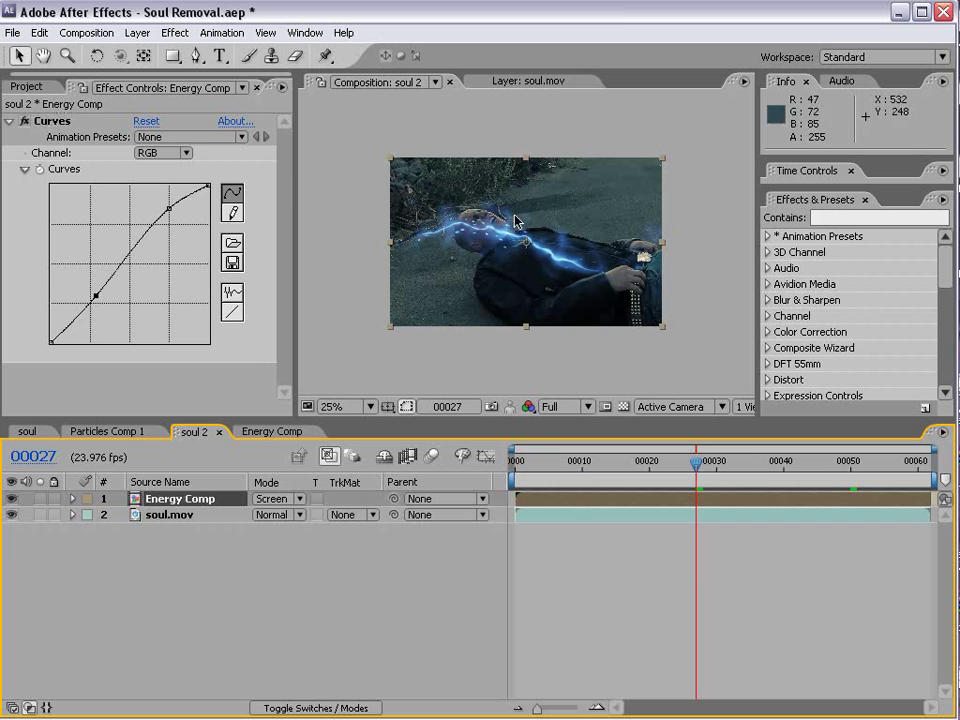
pyautogui.click(11, 498)
pyautogui.click(506, 553)
pyautogui.click(137, 33)
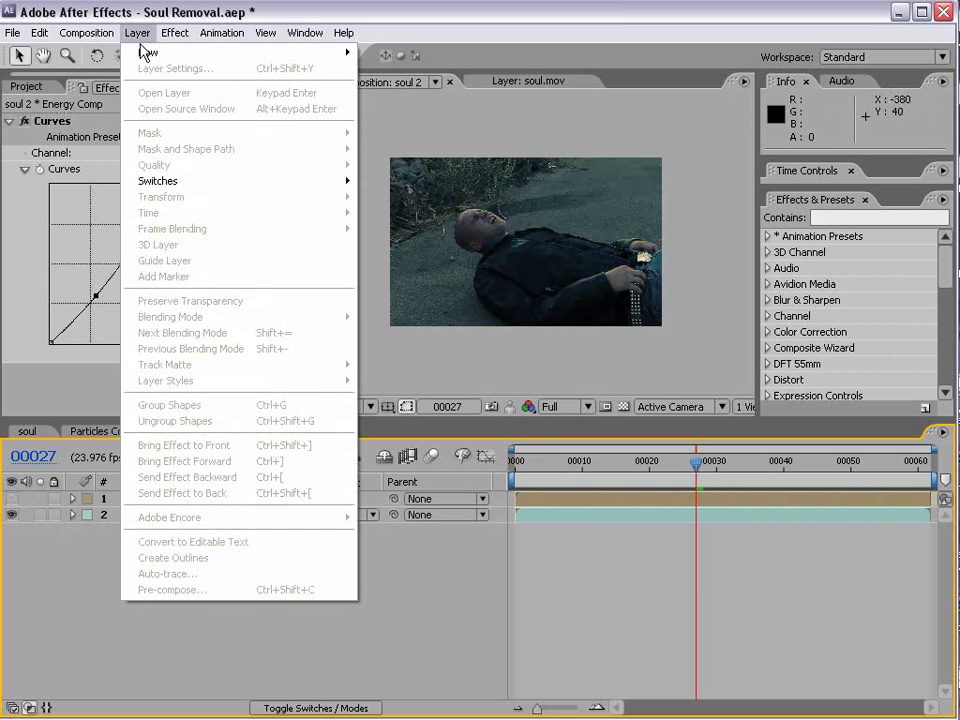
pyautogui.moveTo(150, 51)
pyautogui.click(390, 112)
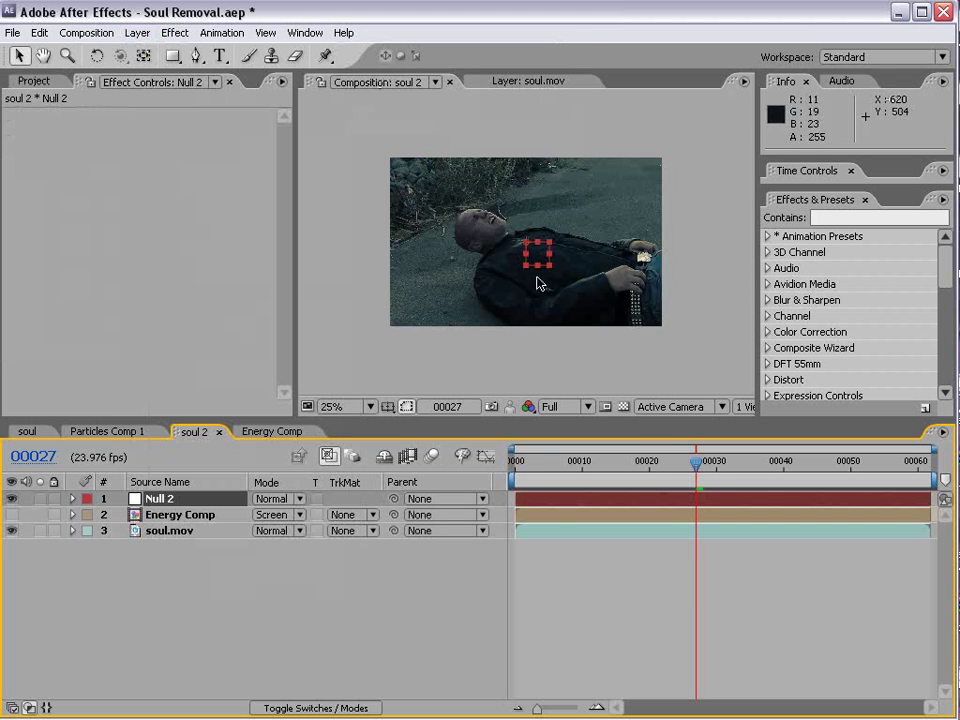
pyautogui.scroll(1, 550, 276)
# Open the soul.mov layer in its own viewer at frame 0, bring up the tracker controls and start a motion track
pyautogui.moveTo(541, 463); pyautogui.dragTo(511, 465)
pyautogui.doubleClick(553, 531)
pyautogui.scroll(-2, 458, 251)
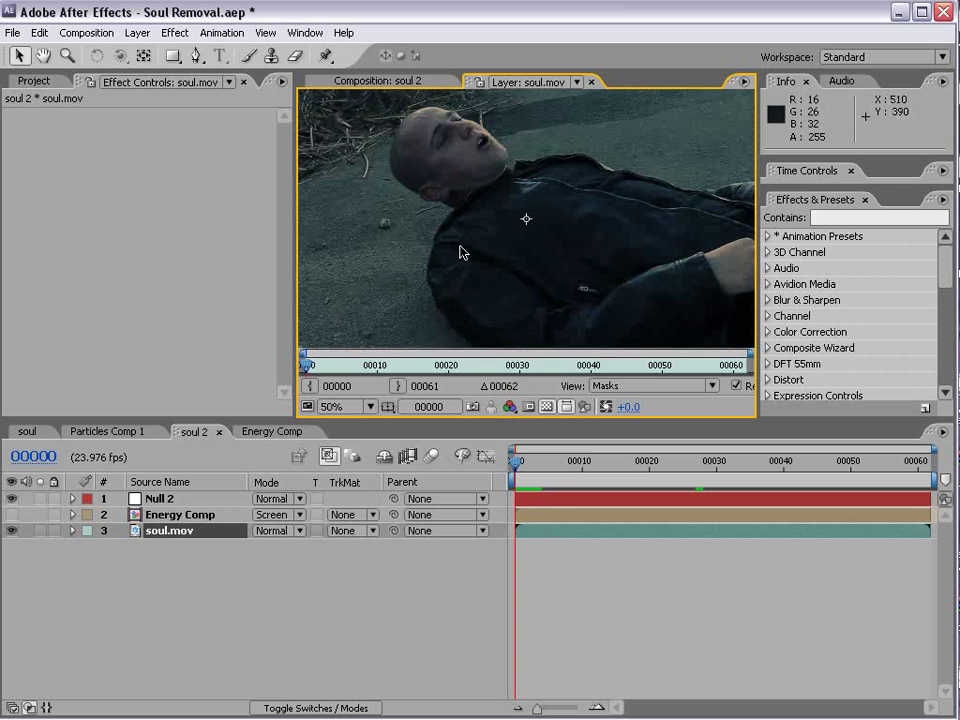
pyautogui.click(305, 32)
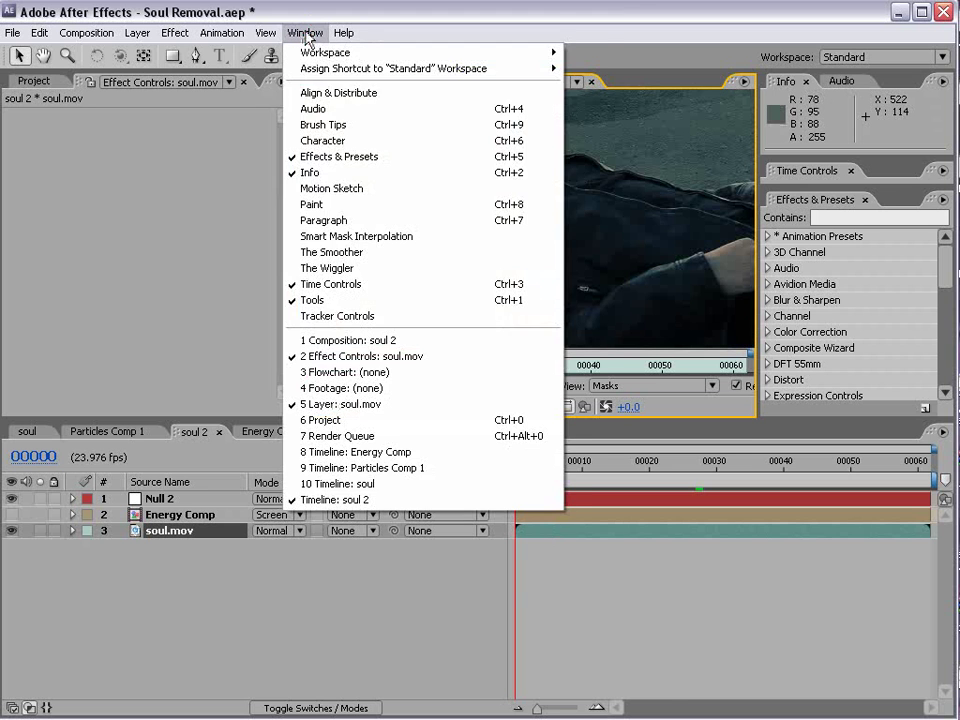
pyautogui.click(345, 316)
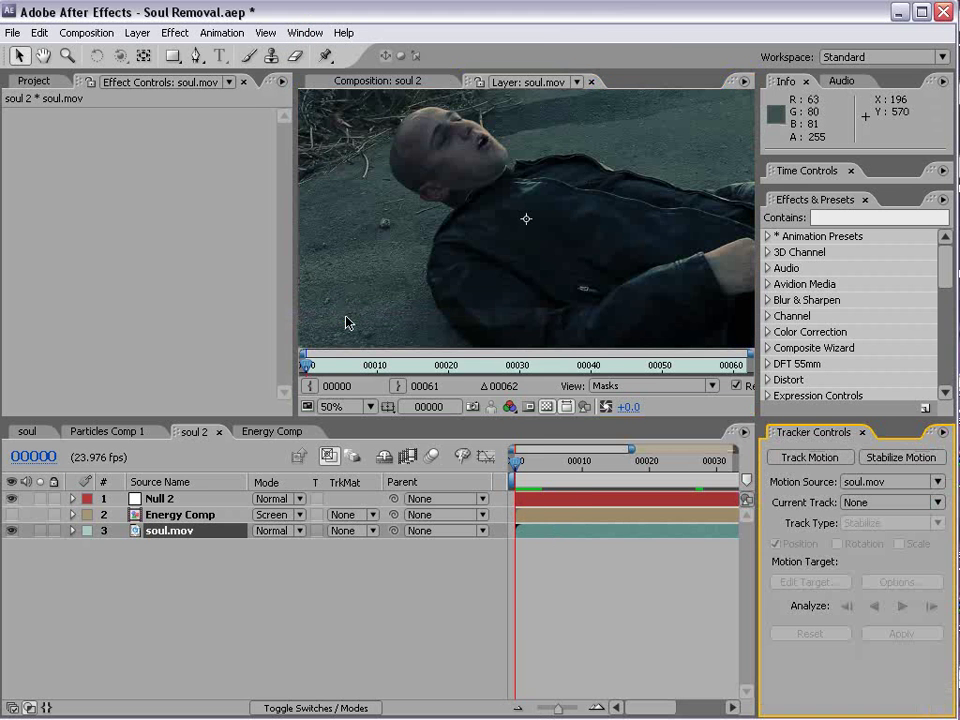
pyautogui.click(808, 459)
# Enlarge the track point's feature and search regions and place it on the man's face between eye and mouth at frame 0
pyautogui.scroll(2, 470, 150)
pyautogui.moveTo(524, 229); pyautogui.dragTo(524, 230)
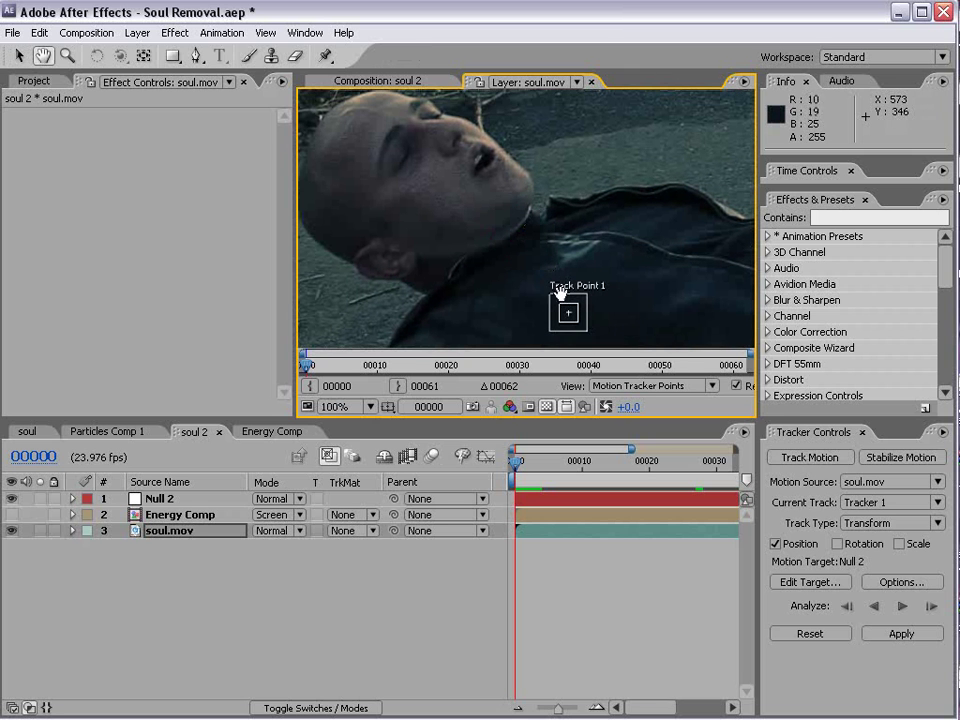
pyautogui.moveTo(578, 320)
pyautogui.mouseDown()
pyautogui.moveTo(602, 350)
pyautogui.moveTo(581, 310)
pyautogui.mouseUp()
pyautogui.press('space')
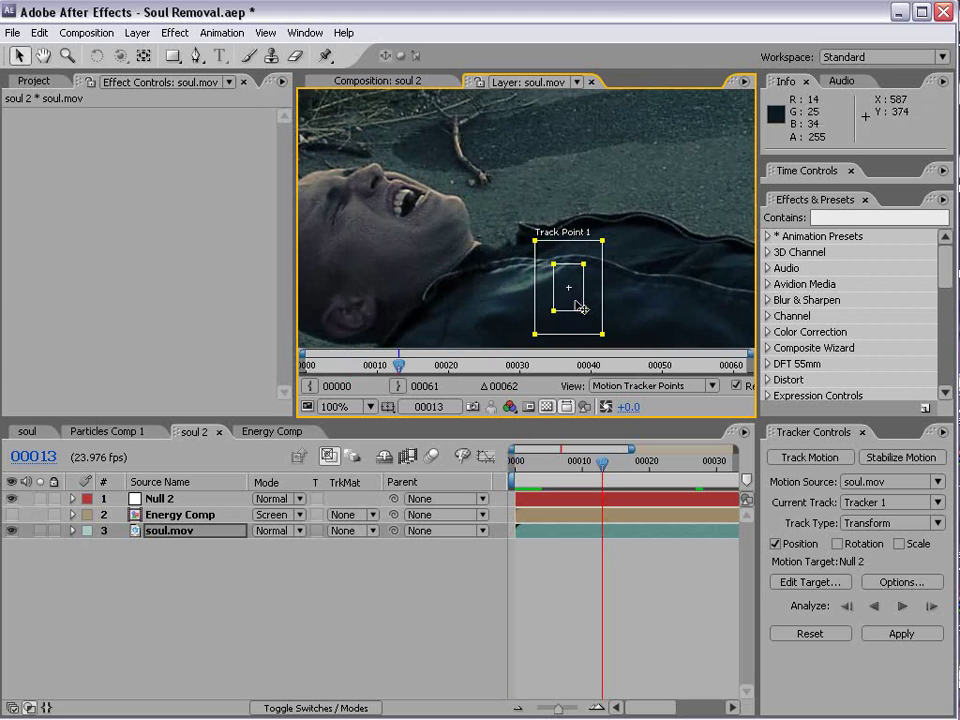
pyautogui.press('Home')
pyautogui.moveTo(566, 317); pyautogui.dragTo(474, 193)
pyautogui.press('space')
pyautogui.press(',')
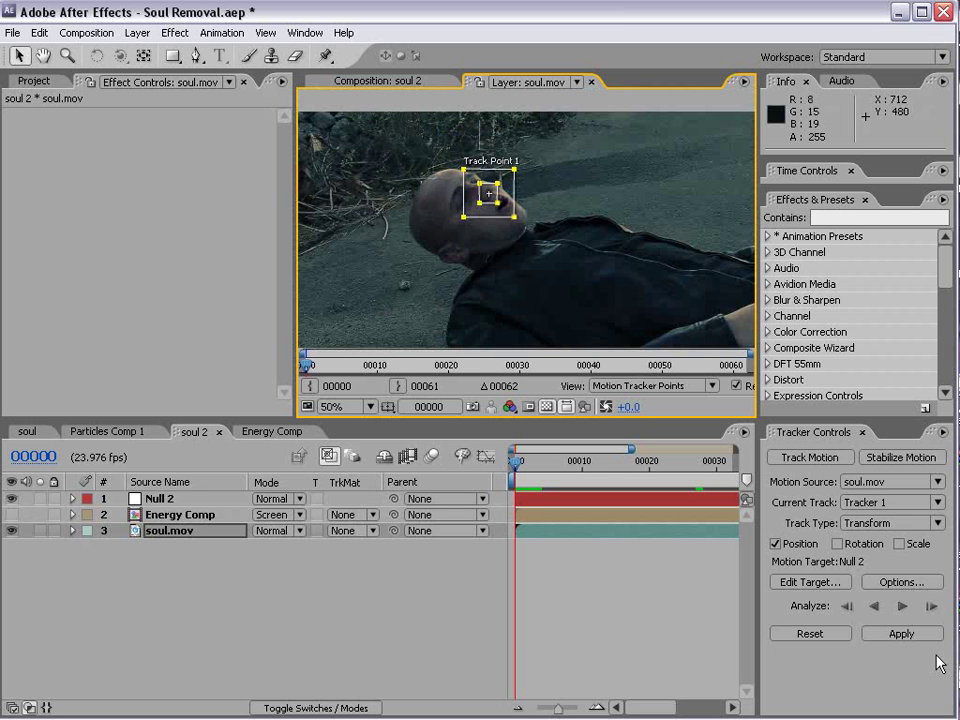
# Analyze the track forward through the clip and apply its motion to the Null 2 layer
pyautogui.click(902, 608)
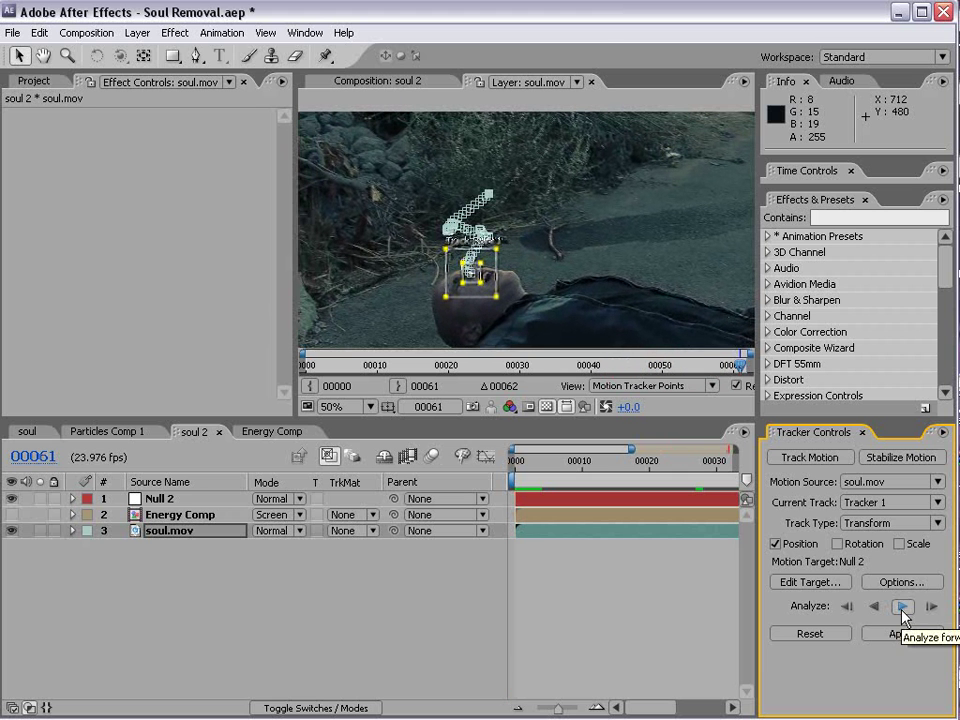
pyautogui.click(812, 582)
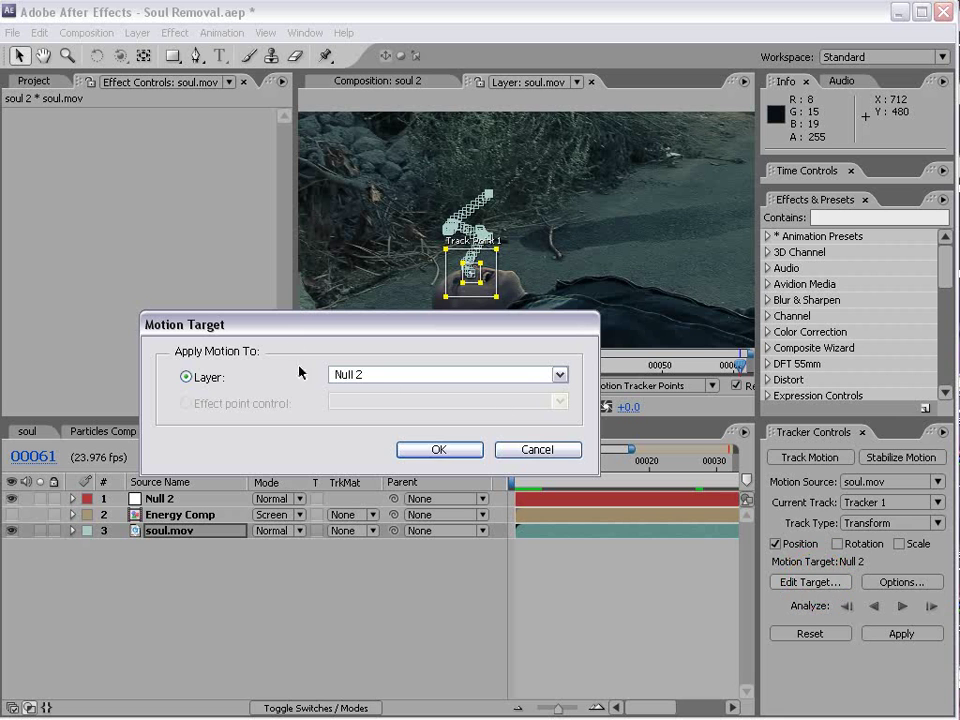
pyautogui.click(441, 452)
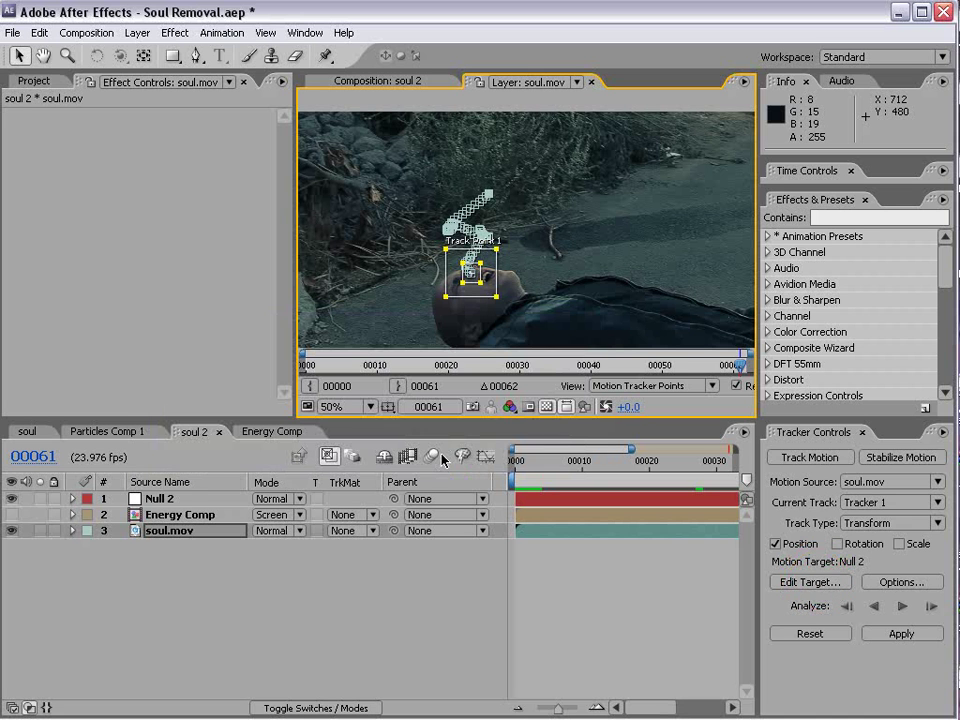
pyautogui.click(893, 638)
pyautogui.click(404, 386)
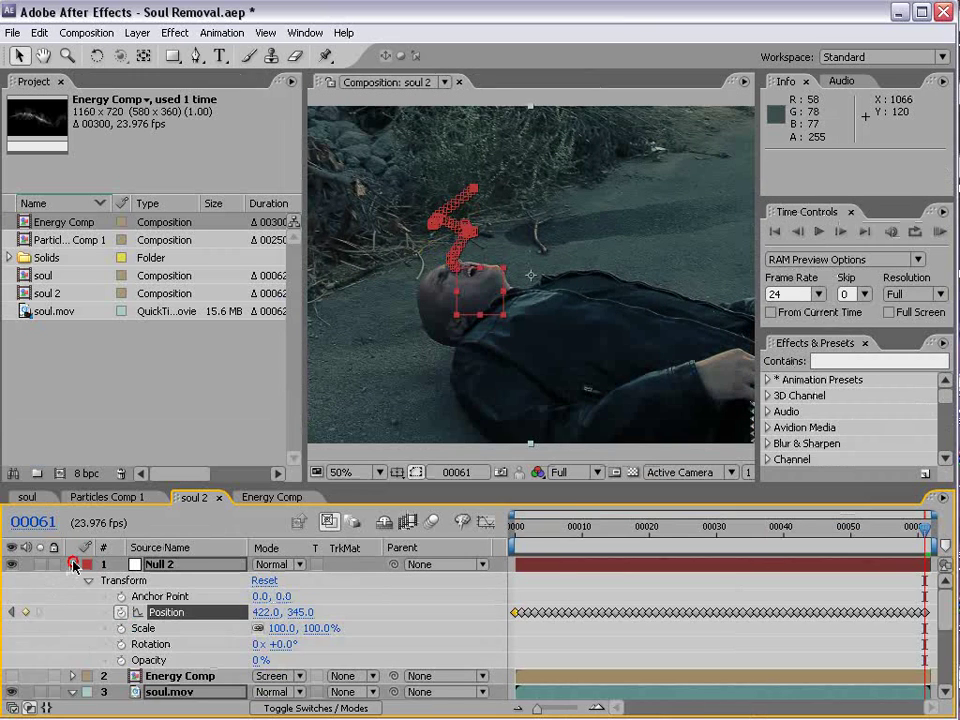
# Turn Energy Comp back on and rotate and move it to position 860, 76 so the stream rises from the man's mouth
pyautogui.click(72, 565)
pyautogui.moveTo(169, 488); pyautogui.dragTo(169, 466)
pyautogui.click(187, 559)
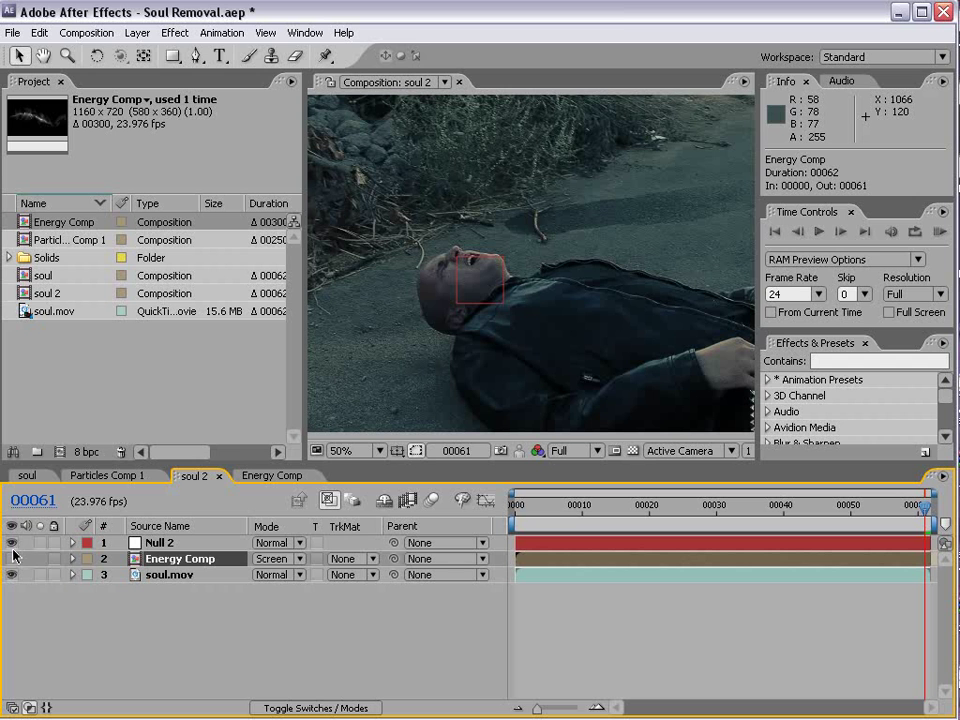
pyautogui.scroll(-2, 466, 290)
pyautogui.press('w')
pyautogui.moveTo(596, 328); pyautogui.dragTo(604, 253)
pyautogui.press('v')
pyautogui.moveTo(498, 350); pyautogui.dragTo(564, 284)
pyautogui.scroll(2, 566, 289)
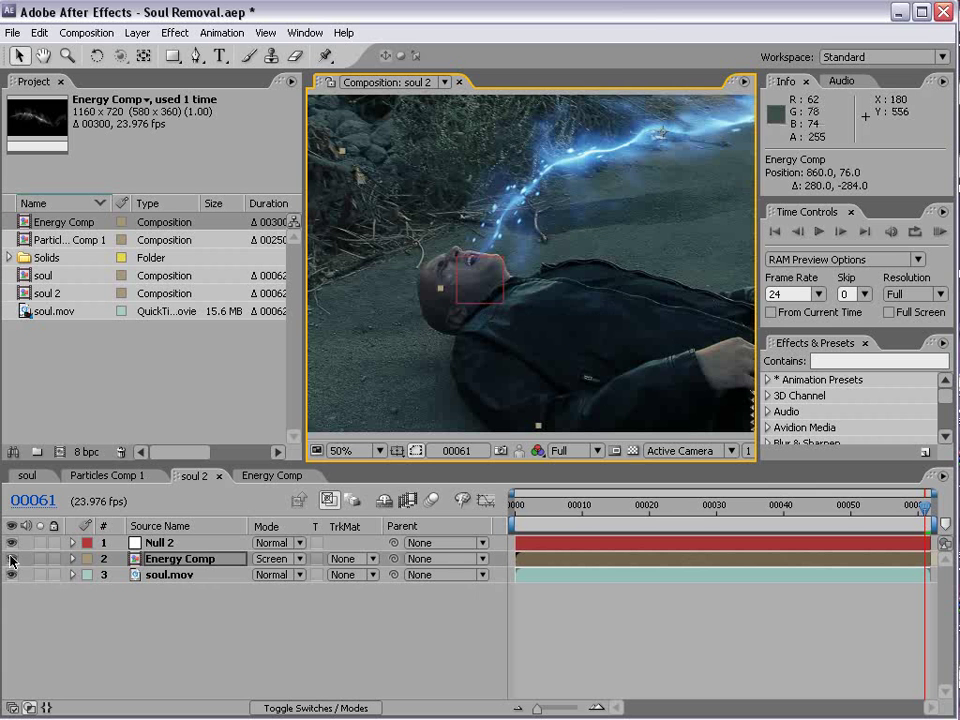
# Parent the Energy Comp layer to Null 2 and check how the stream follows the face around frame 50
pyautogui.moveTo(395, 559); pyautogui.dragTo(150, 543)
pyautogui.moveTo(933, 508); pyautogui.dragTo(853, 516)
pyautogui.click(596, 558)
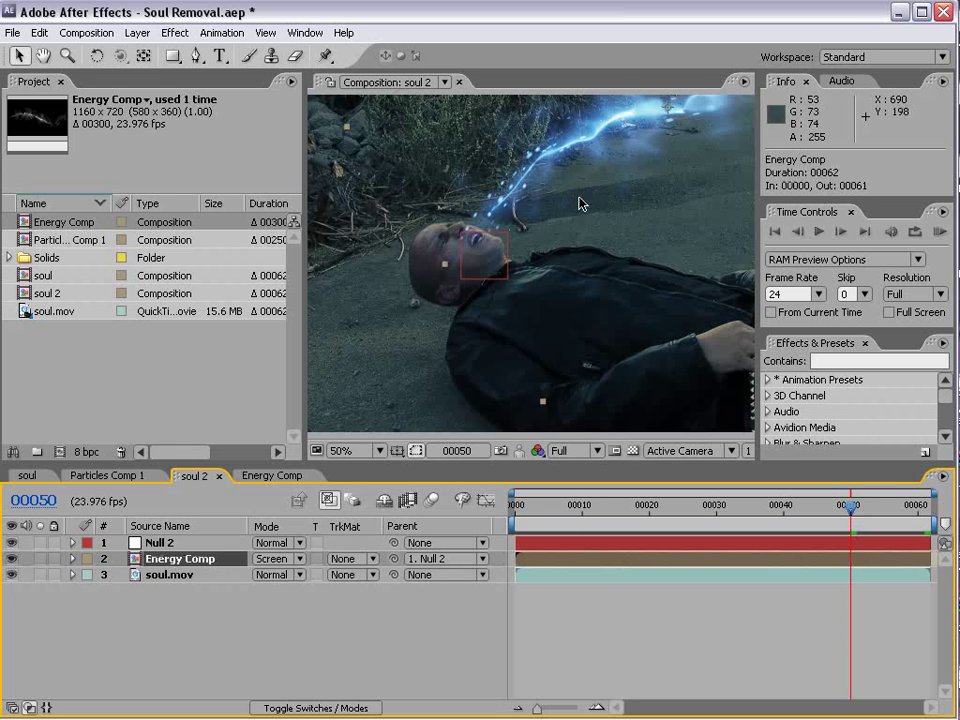
# Rotate Energy Comp further counterclockwise and reposition it at 354, -269 so the stream's start lies over the mouth at frame 50
pyautogui.press(',')
pyautogui.press('w')
pyautogui.moveTo(677, 159); pyautogui.dragTo(484, 229)
pyautogui.press('v')
pyautogui.moveTo(586, 247); pyautogui.dragTo(561, 253)
pyautogui.press('.')
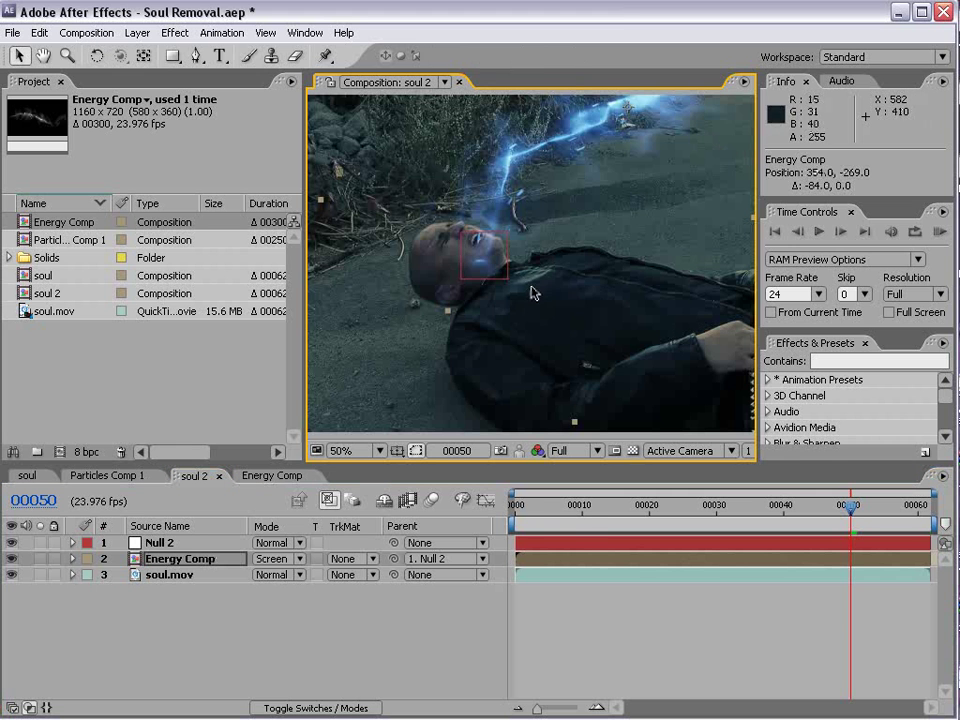
# Try sliding the Energy Comp layer 57 frames earlier in time, and undo the shift
pyautogui.moveTo(530, 510); pyautogui.dragTo(912, 512)
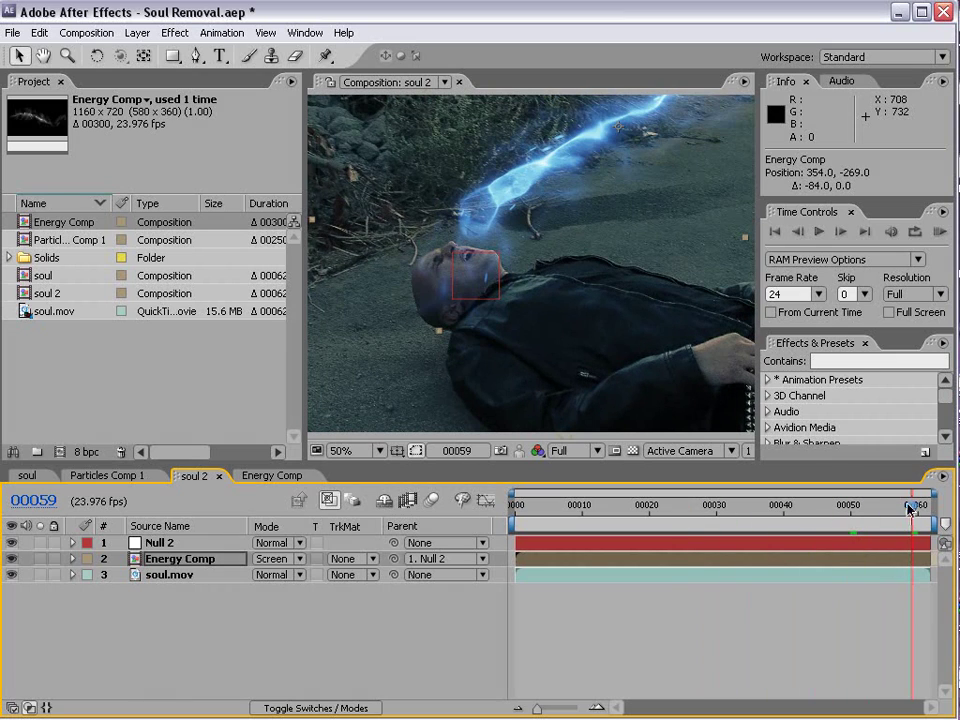
pyautogui.moveTo(911, 559); pyautogui.dragTo(935, 566)
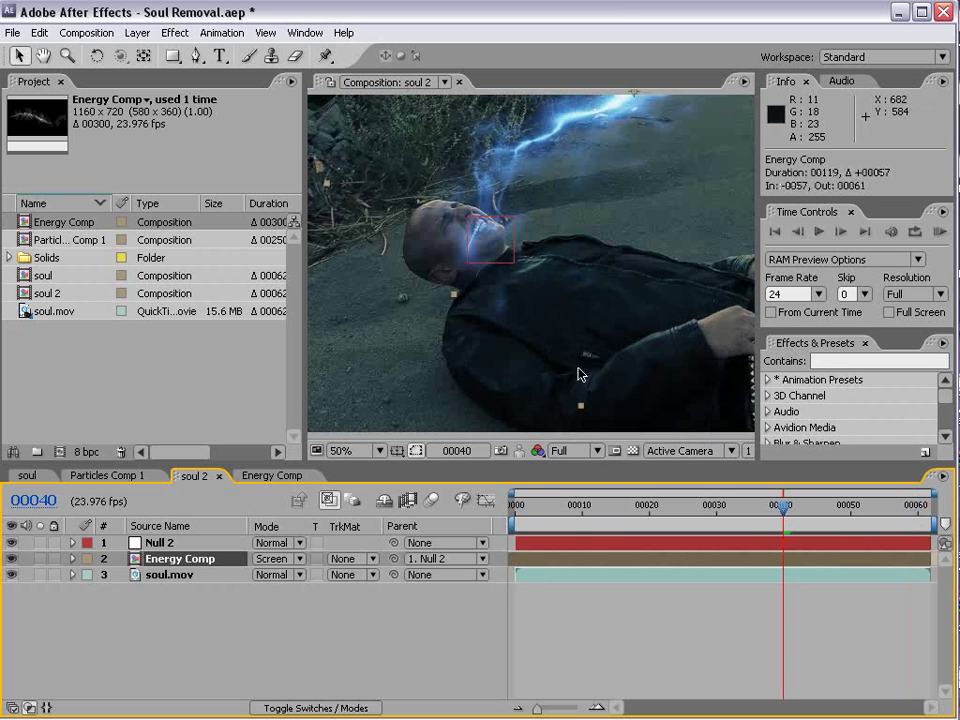
pyautogui.hotkey('ctrl', 'z')
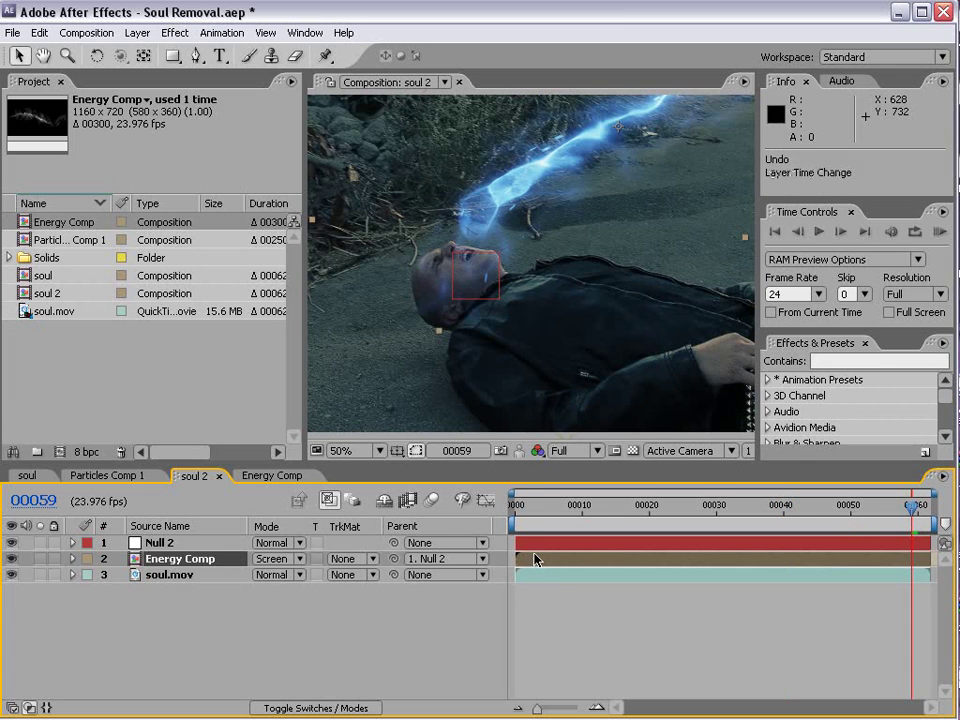
# Hide the Null 2 layer and preview the composite at Half resolution, examining where the stream meets the face near frame 40
pyautogui.moveTo(530, 519); pyautogui.dragTo(782, 521)
pyautogui.press('h')
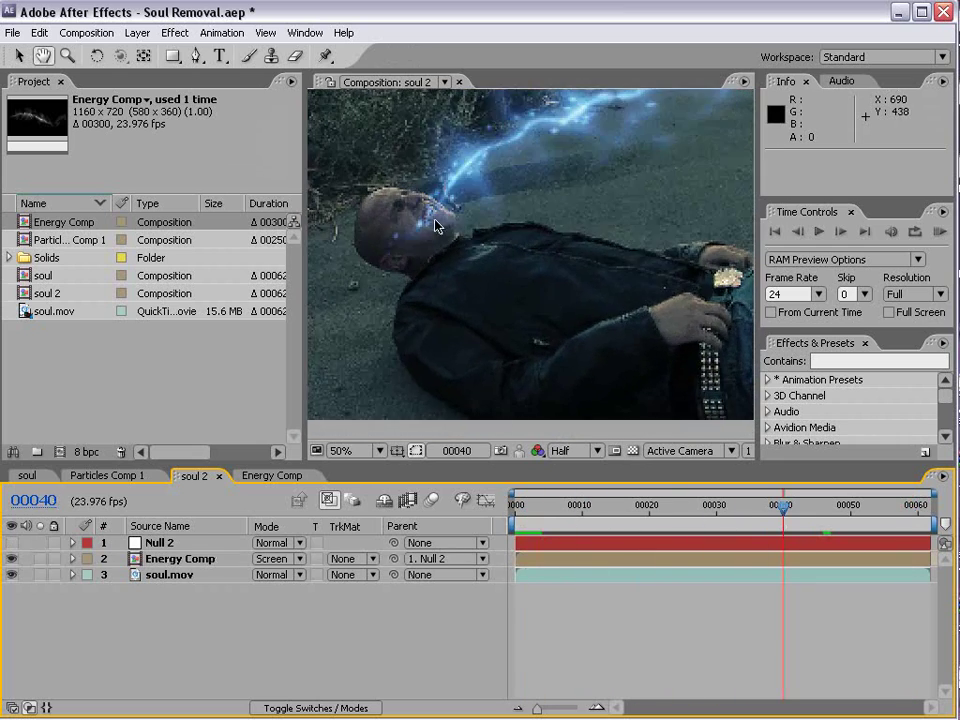
# Draw a closed Pen mask on Energy Comp at frame 40, following the mouth's lower edge and enclosing the head and upper torso
pyautogui.moveTo(435, 219); pyautogui.dragTo(498, 276)
pyautogui.scroll(2, 498, 276)
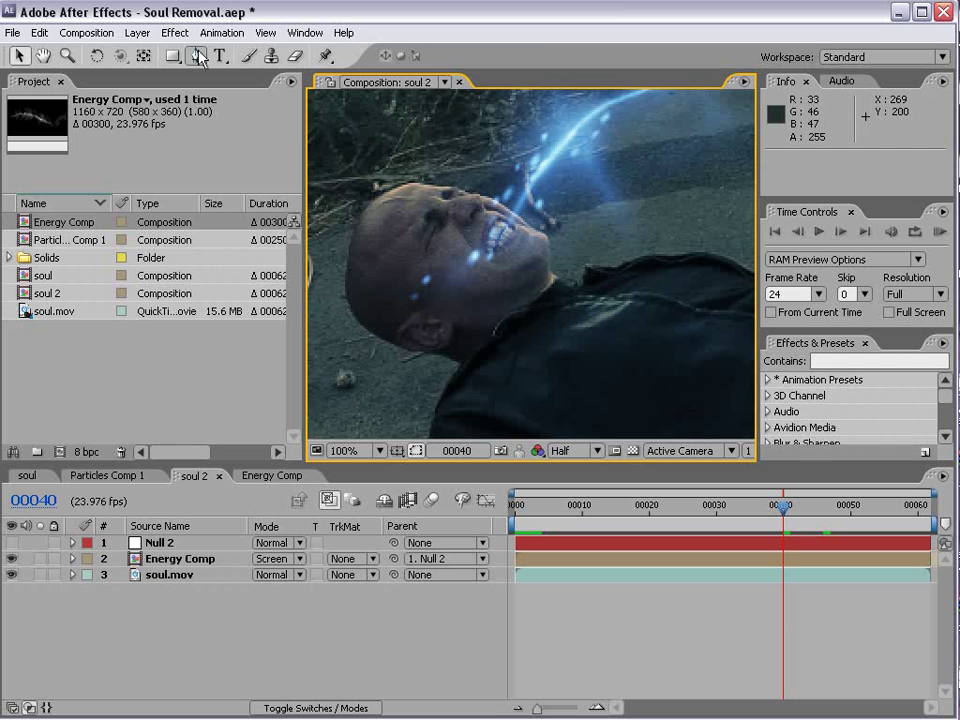
pyautogui.click(199, 56)
pyautogui.click(163, 559)
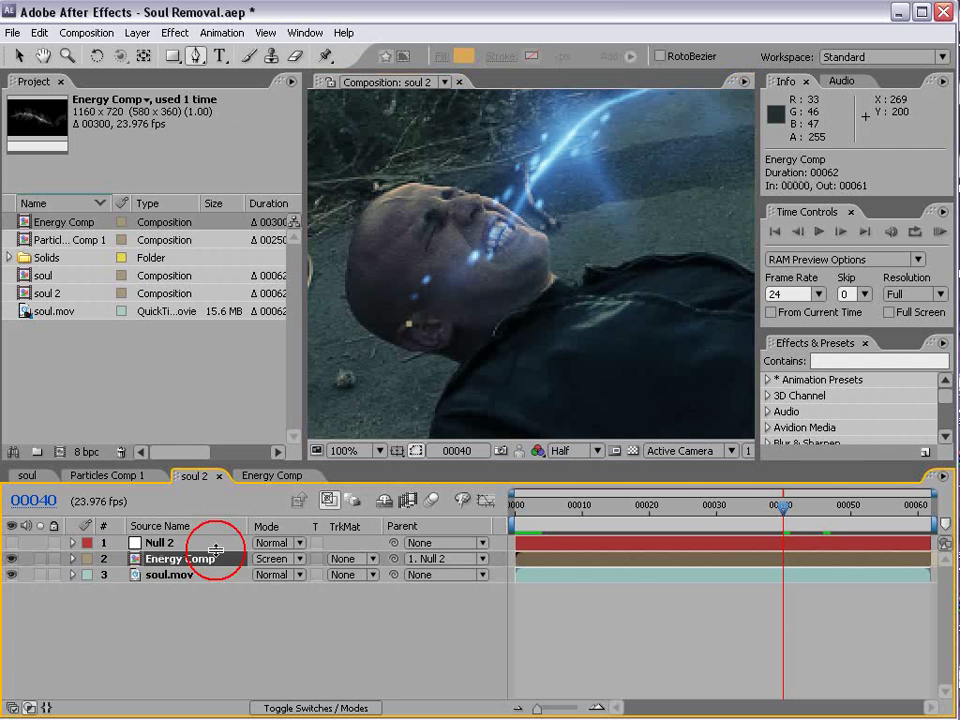
pyautogui.click(414, 105)
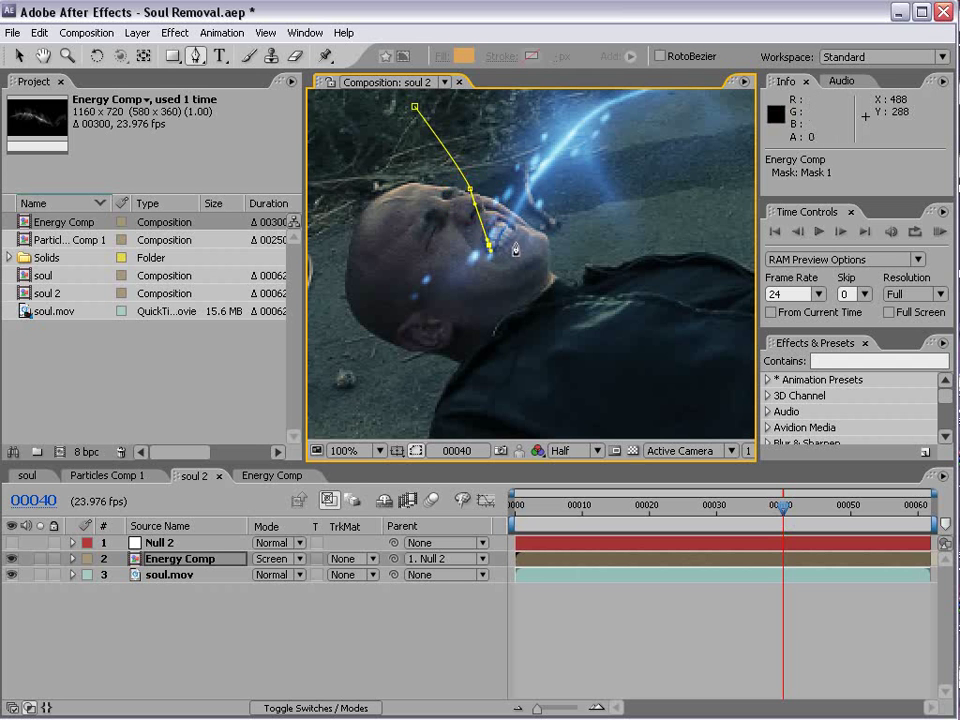
pyautogui.moveTo(665, 314); pyautogui.dragTo(690, 353)
pyautogui.scroll(-1, 634, 394)
pyautogui.moveTo(573, 399); pyautogui.dragTo(525, 403)
pyautogui.moveTo(367, 359); pyautogui.dragTo(340, 314)
pyautogui.moveTo(342, 253); pyautogui.dragTo(357, 236)
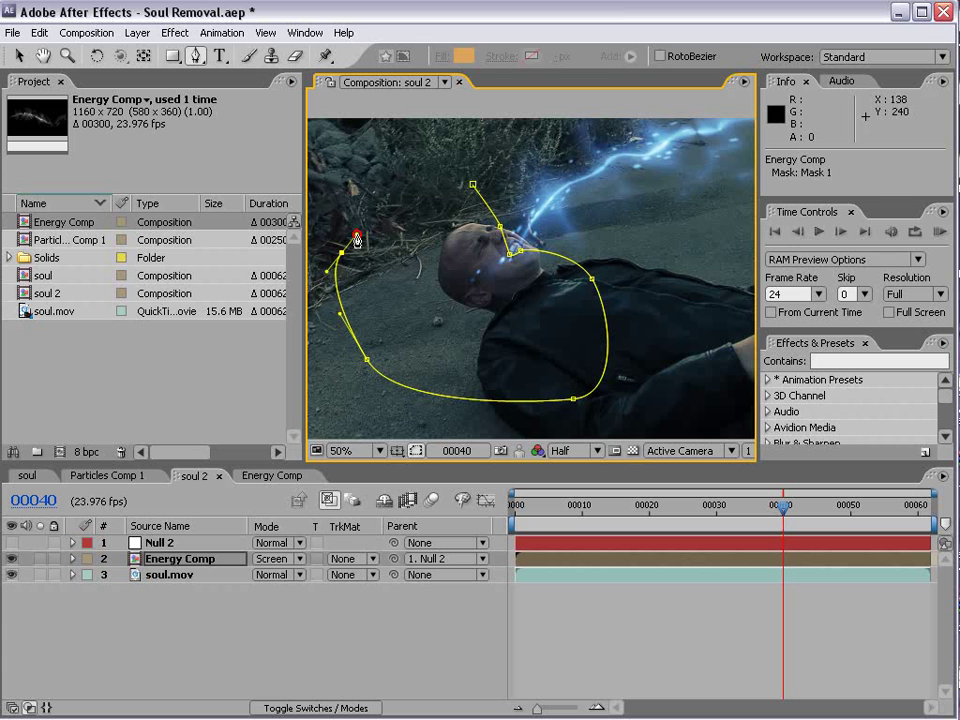
pyautogui.click(473, 187)
# Set the new Energy Comp mask to Subtract mode with a 5-pixel feather
pyautogui.press('m')
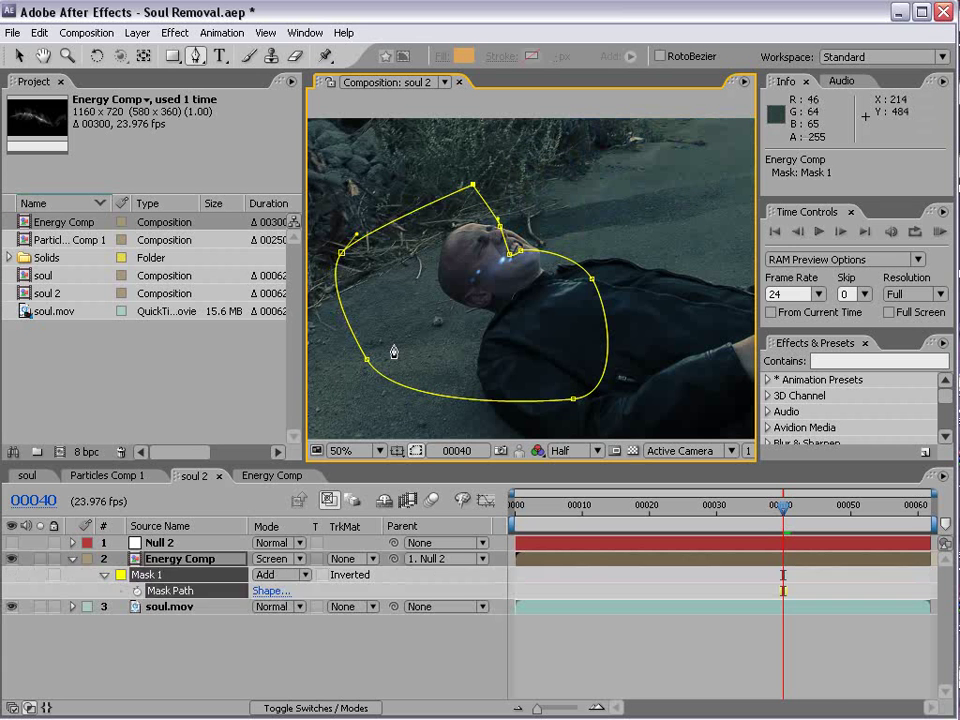
pyautogui.press('v')
pyautogui.click(364, 596)
pyautogui.click(290, 583)
pyautogui.click(291, 588)
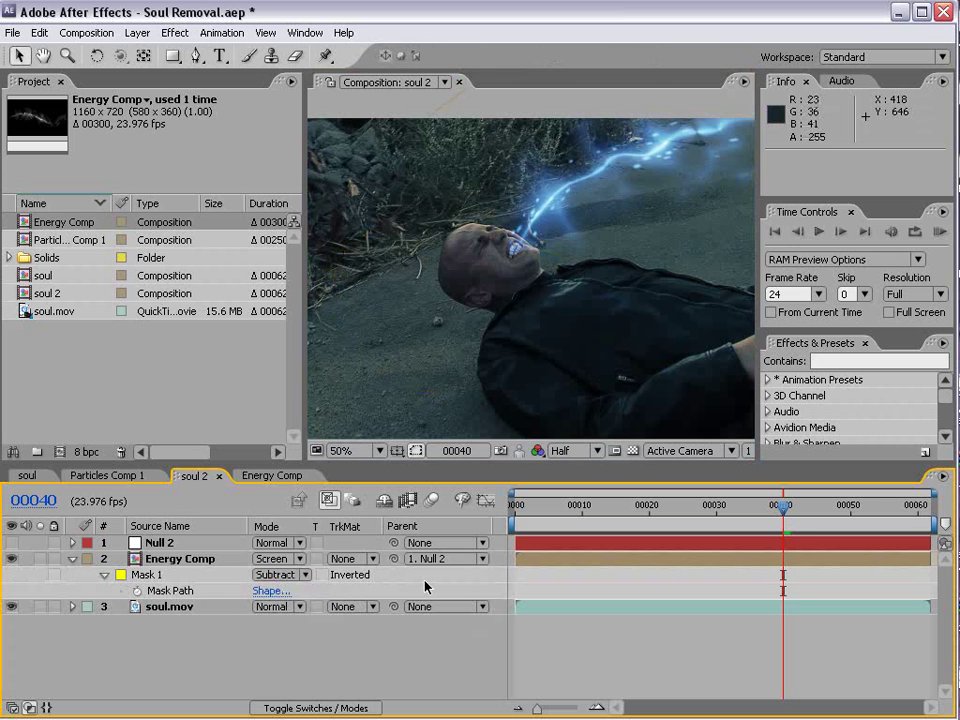
pyautogui.scroll(1, 562, 231)
pyautogui.press('f')
pyautogui.click(299, 591)
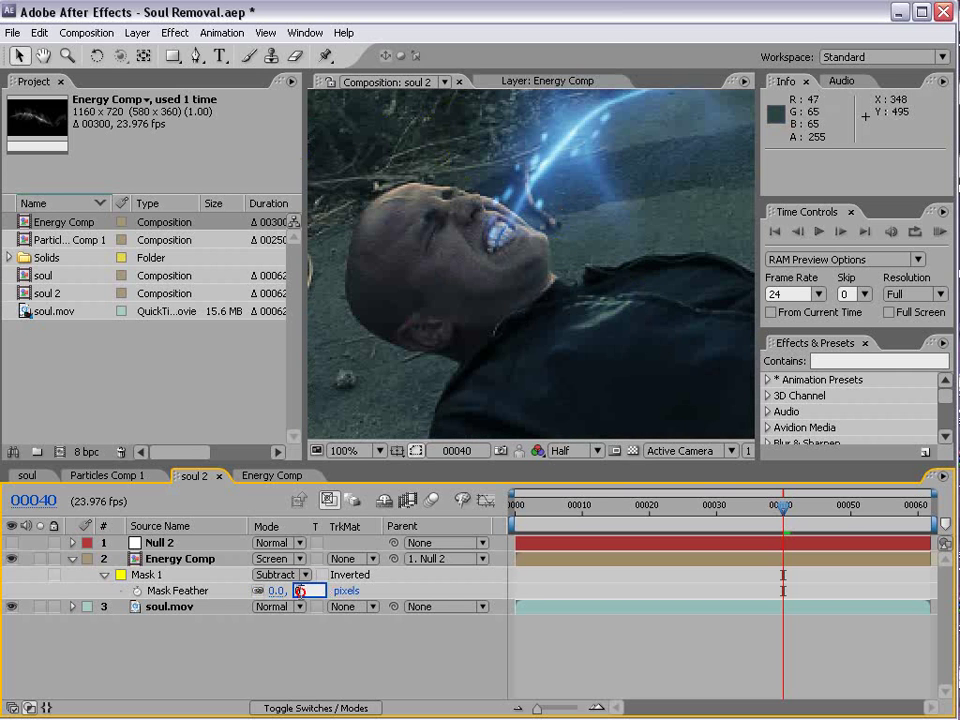
pyautogui.press('Return')
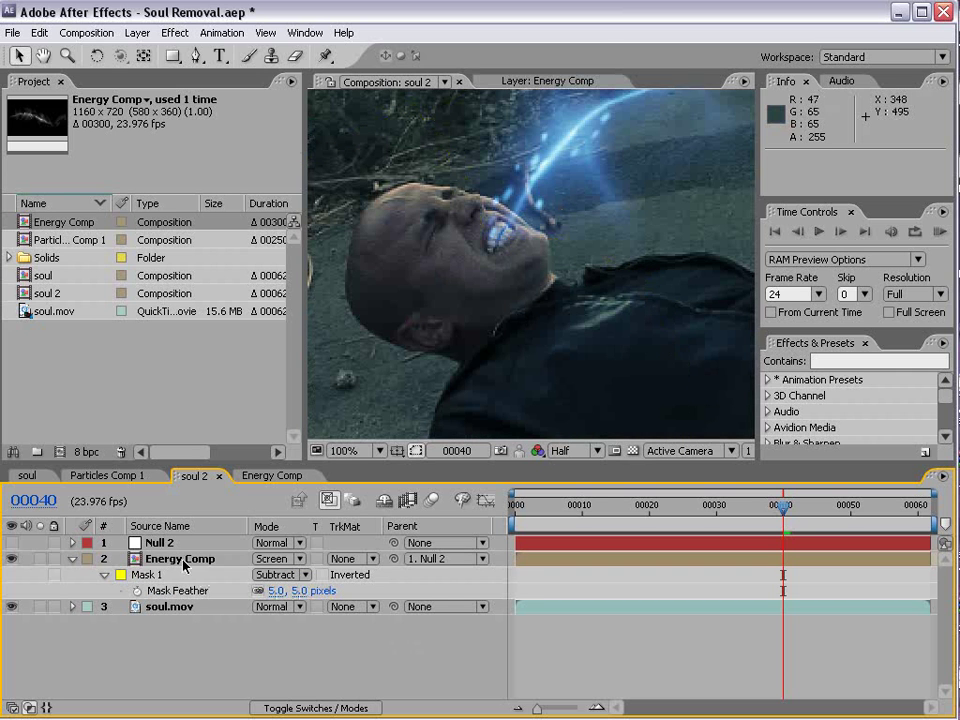
# Keyframe the Energy Comp mask path at frame 40 and realign the mask with the mouth at frames 61 and 15
pyautogui.click(183, 561)
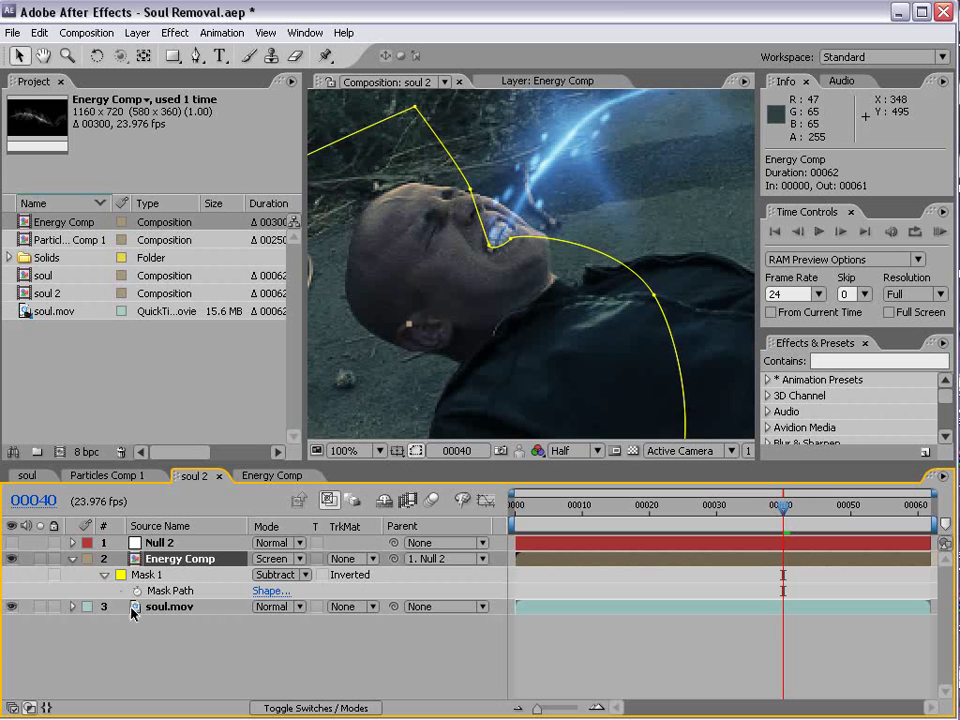
pyautogui.click(104, 575)
pyautogui.click(138, 594)
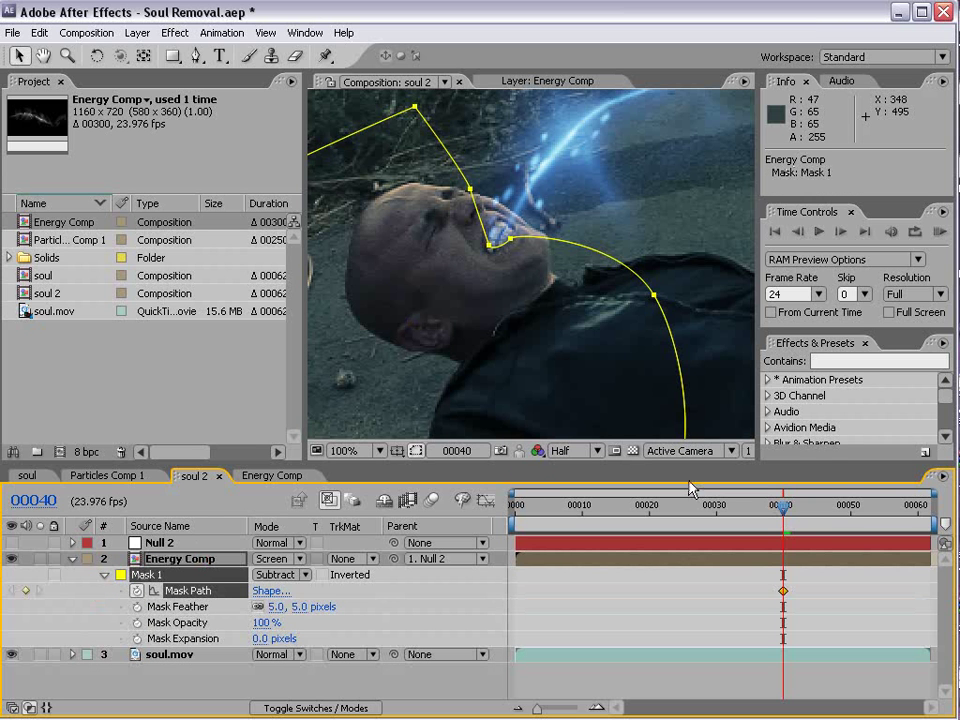
pyautogui.moveTo(840, 510); pyautogui.dragTo(940, 520)
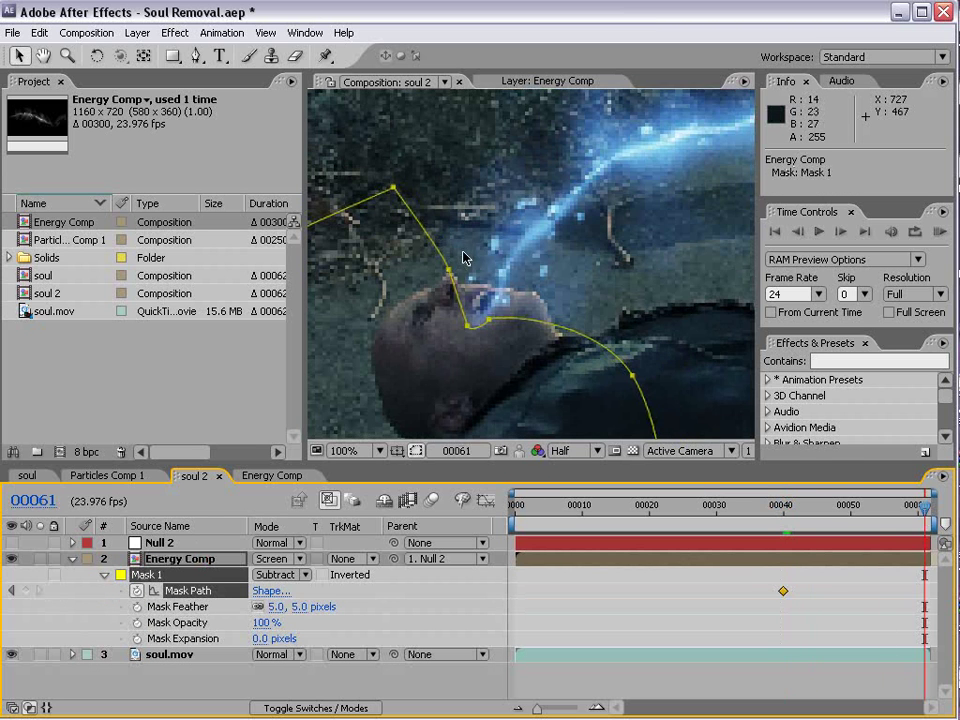
pyautogui.moveTo(489, 319); pyautogui.dragTo(496, 303)
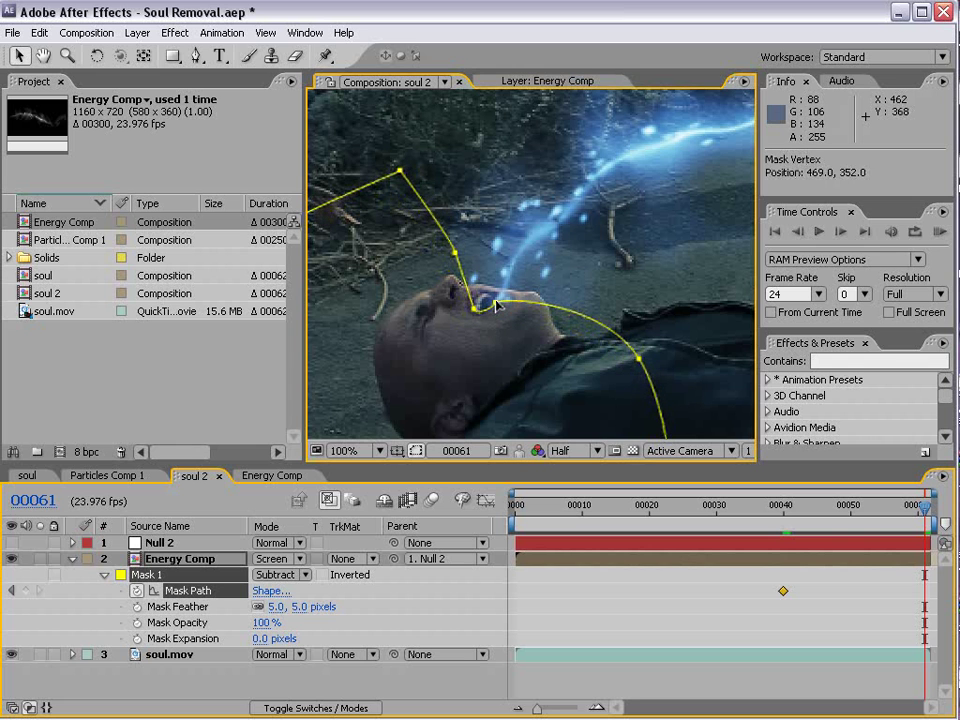
pyautogui.moveTo(868, 512); pyautogui.dragTo(615, 527)
pyautogui.moveTo(445, 238); pyautogui.dragTo(452, 234)
# Scrub between frames 0 and 51 to examine how the masked stream sits in the mouth
pyautogui.click(556, 522)
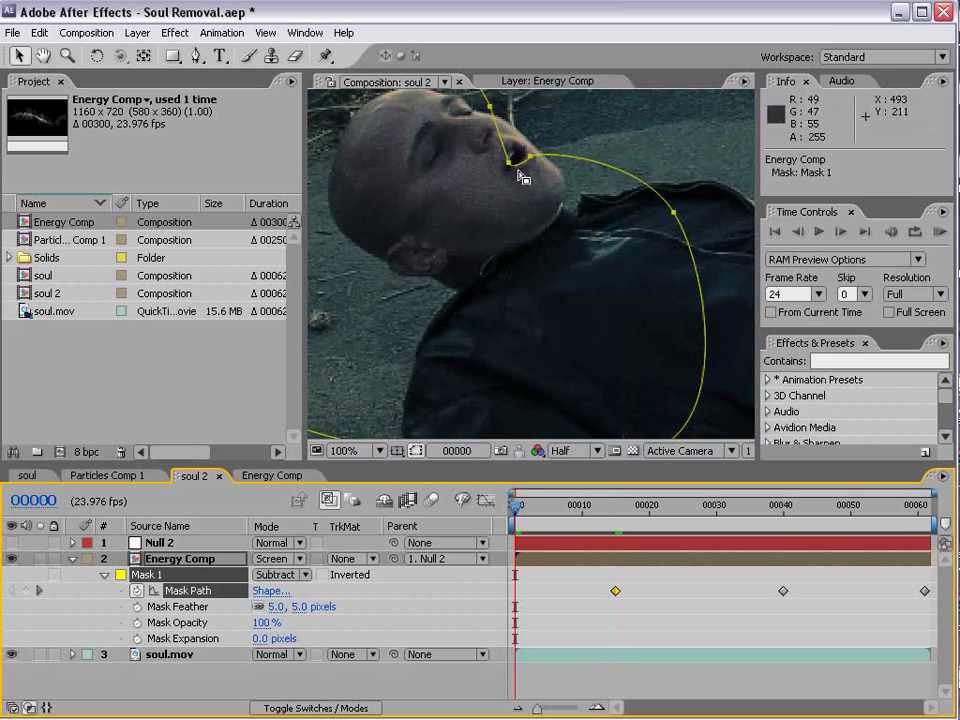
pyautogui.click(557, 512)
pyautogui.moveTo(557, 512); pyautogui.dragTo(606, 508)
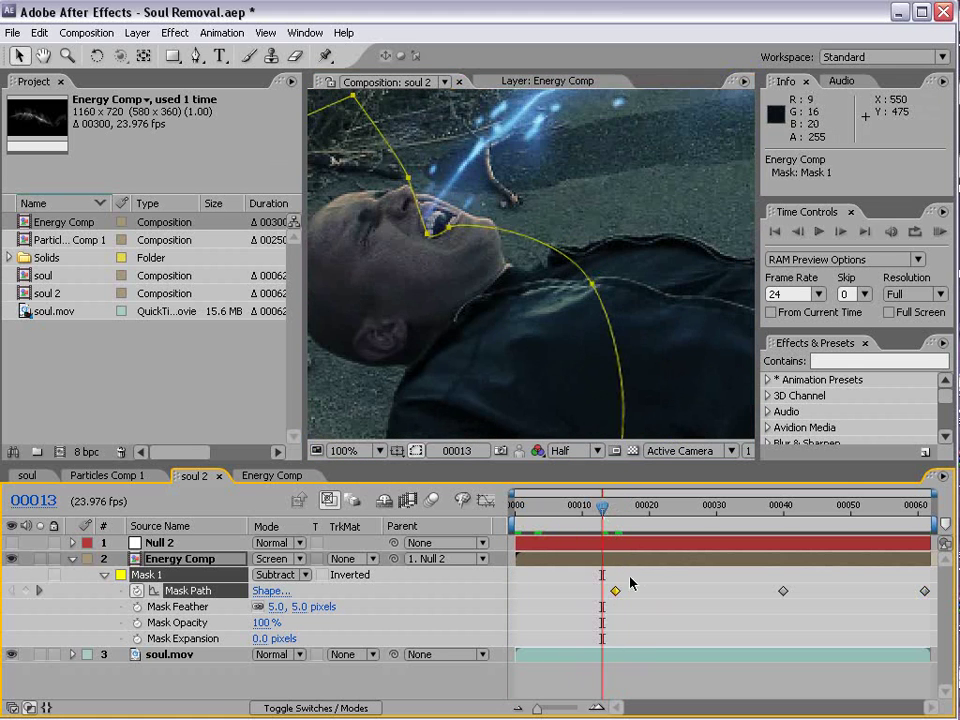
pyautogui.click(608, 688)
pyautogui.scroll(-1, 475, 260)
pyautogui.moveTo(599, 252); pyautogui.dragTo(566, 293)
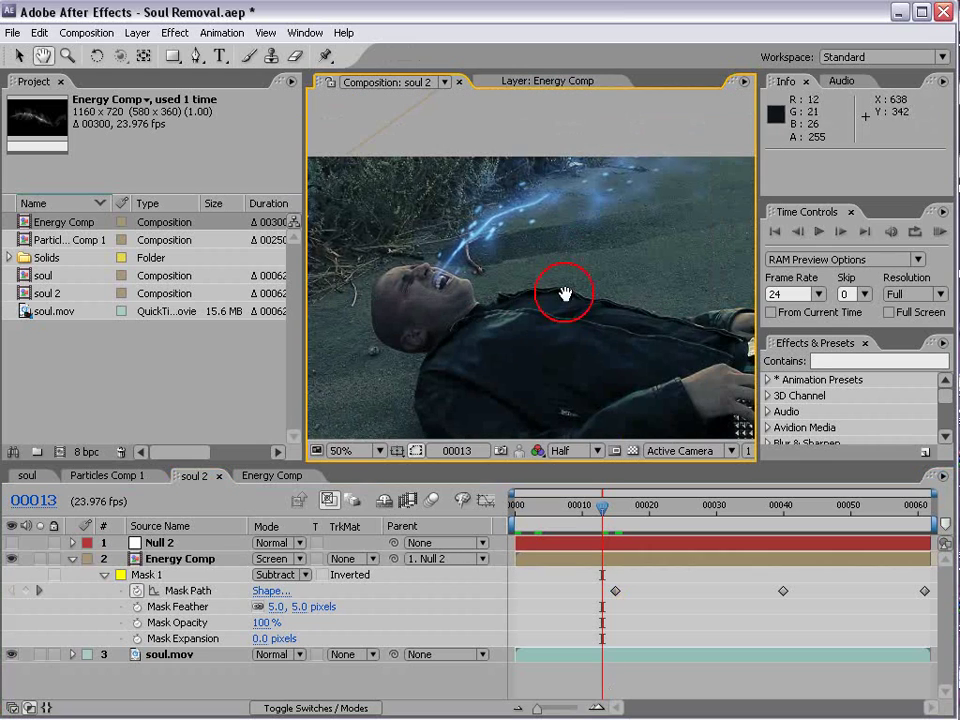
pyautogui.click(611, 512)
pyautogui.moveTo(611, 512); pyautogui.dragTo(857, 508)
# Duplicate Energy Comp, rotate the copy counterclockwise, and position it at 197, -360 so its stream starts at one eye
pyautogui.click(150, 558)
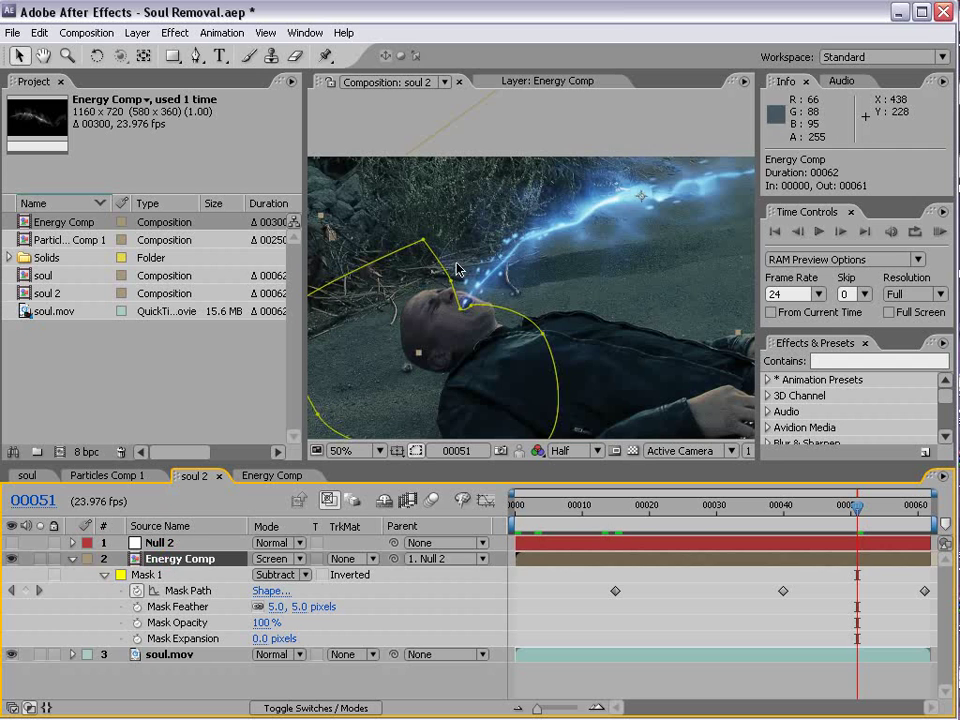
pyautogui.hotkey('ctrl', 'd')
pyautogui.scroll(-1, 557, 206)
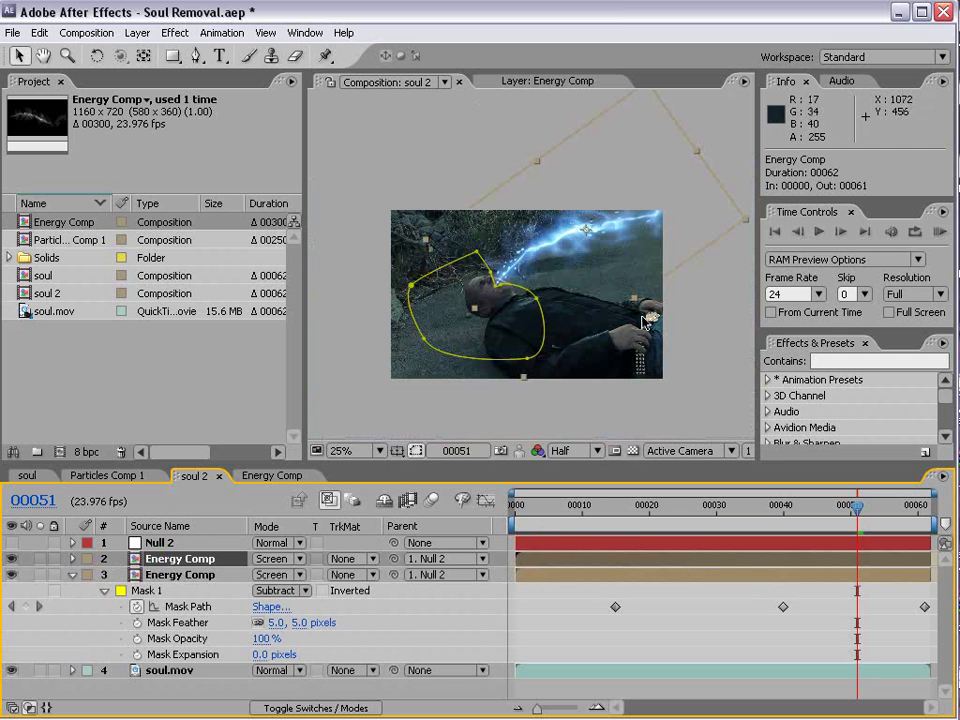
pyautogui.moveTo(635, 300); pyautogui.dragTo(604, 278)
pyautogui.press('w')
pyautogui.moveTo(595, 234); pyautogui.dragTo(518, 203)
pyautogui.click(426, 454)
pyautogui.press('v')
pyautogui.scroll(1, 483, 308)
pyautogui.scroll(2, 483, 313)
pyautogui.moveTo(364, 275); pyautogui.dragTo(365, 268)
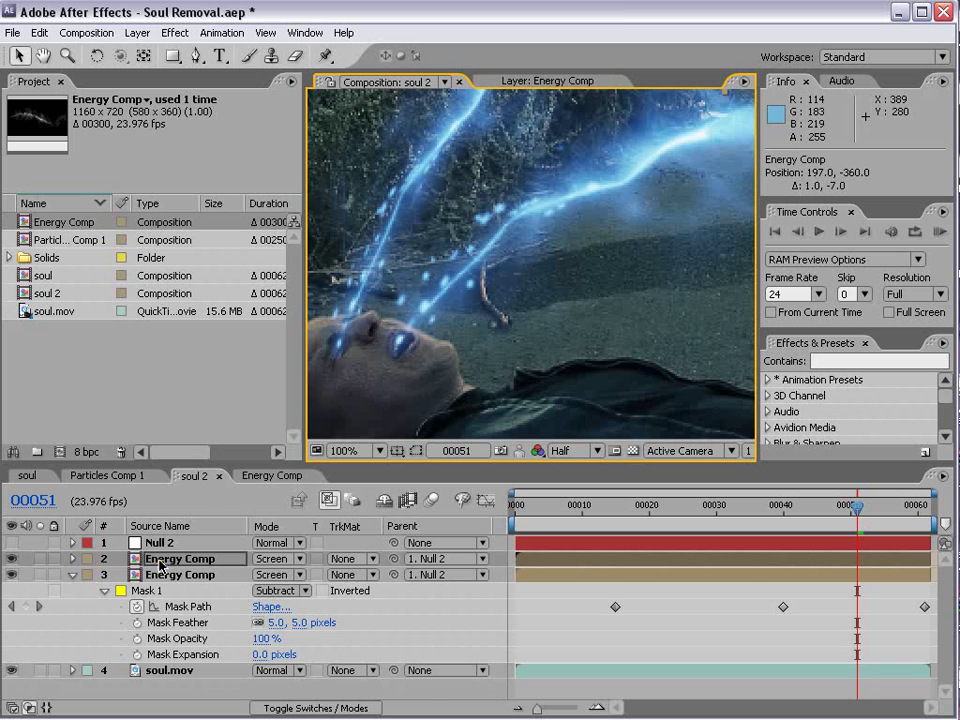
# Duplicate the eye stream and place the new copy at 217, -401 so it starts at the other eye
pyautogui.hotkey('ctrl', 'd')
pyautogui.moveTo(375, 277); pyautogui.dragTo(407, 239)
pyautogui.press('w')
pyautogui.press('v')
pyautogui.press(',')
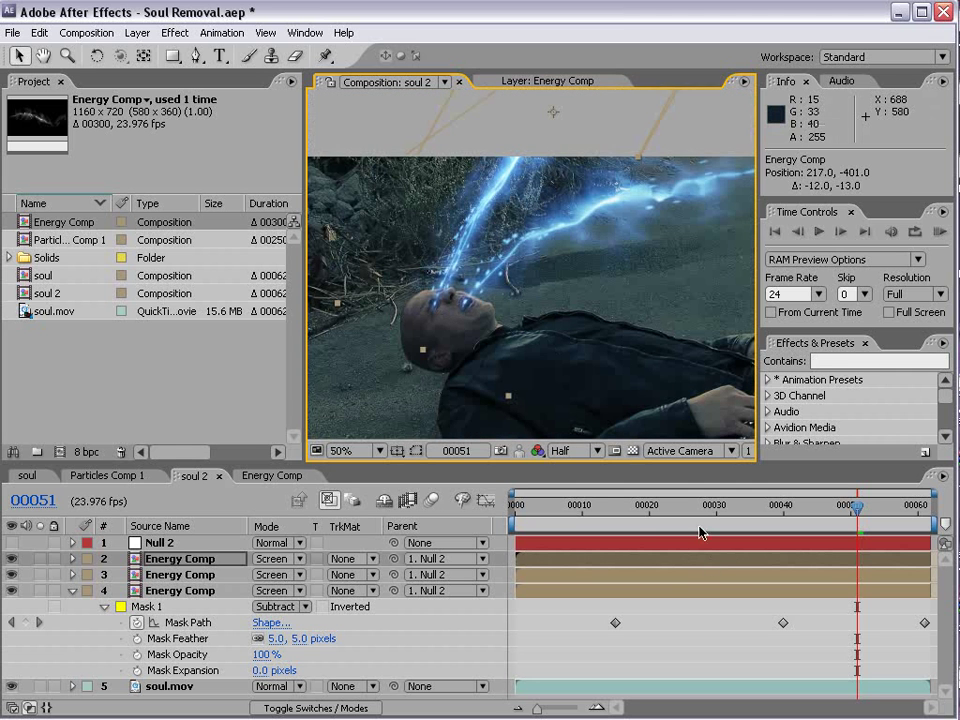
# Shift the two eye streams 32 and 53 frames earlier, and extend both layers' out points to the composition's end
pyautogui.moveTo(880, 575); pyautogui.dragTo(666, 576)
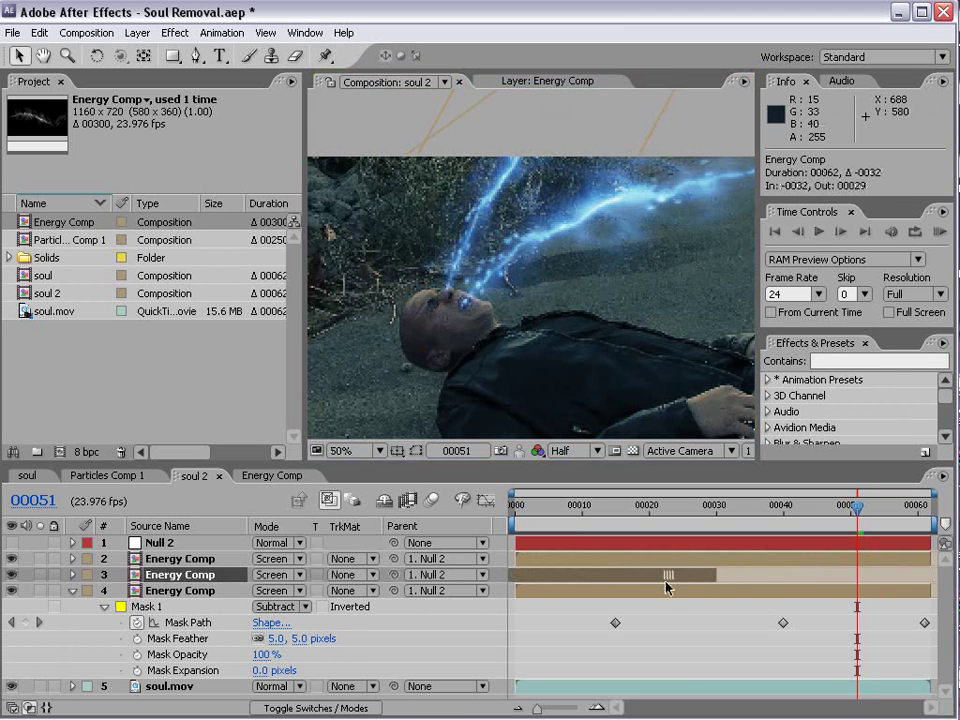
pyautogui.moveTo(851, 556); pyautogui.dragTo(494, 557)
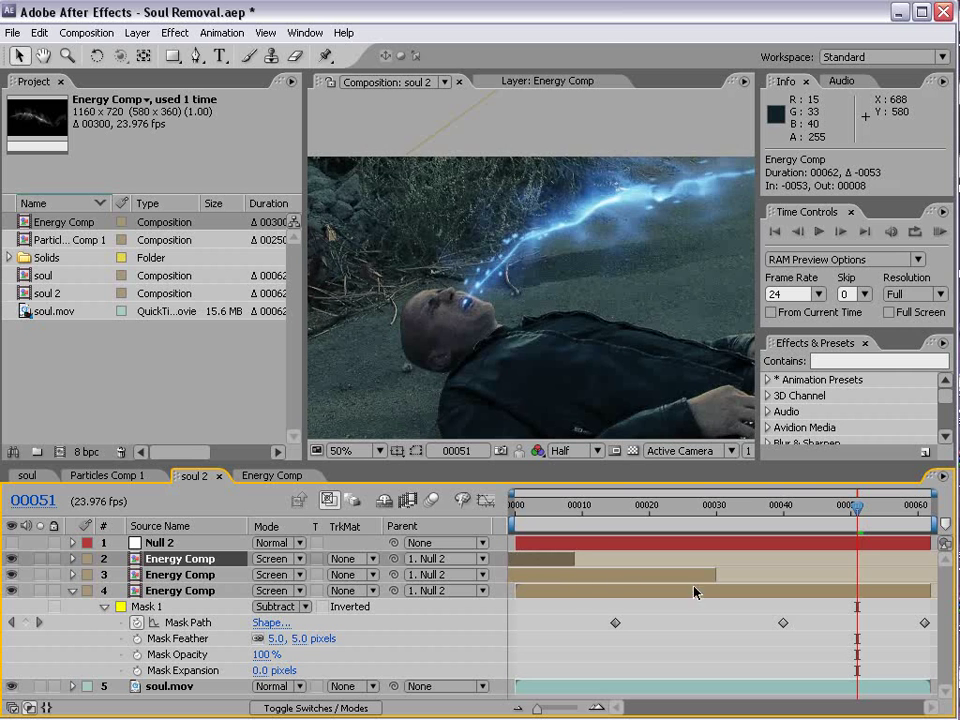
pyautogui.moveTo(722, 573); pyautogui.dragTo(945, 587)
pyautogui.moveTo(574, 558); pyautogui.dragTo(930, 560)
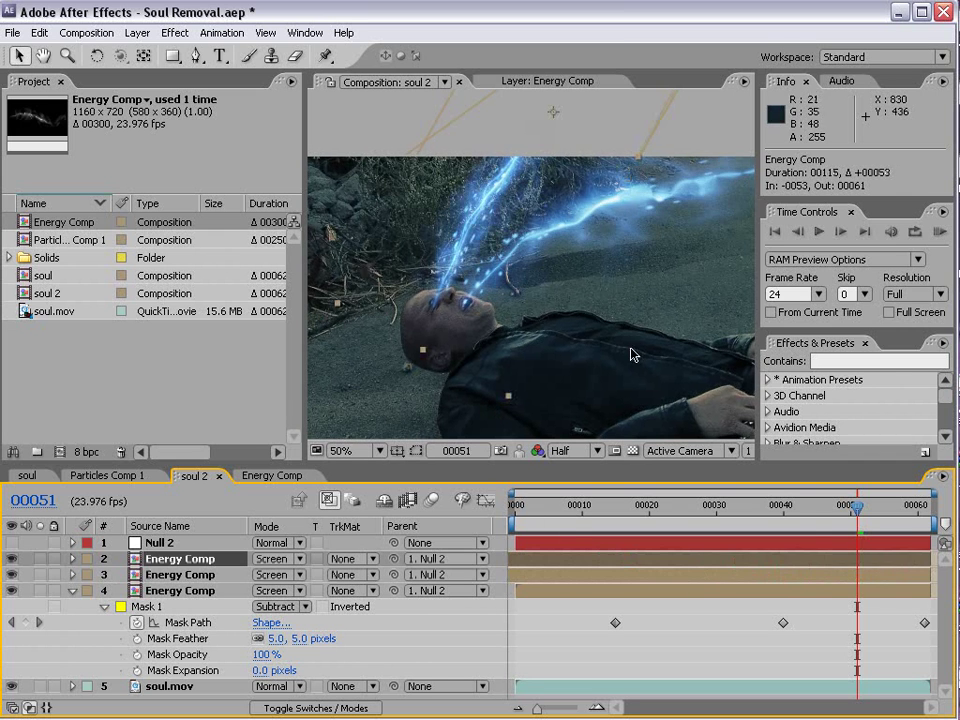
# Rotate and reposition the eye streams so they spread apart from each other, and preview the composite
pyautogui.press('w')
pyautogui.moveTo(527, 131); pyautogui.dragTo(530, 119)
pyautogui.press('v')
pyautogui.moveTo(488, 158); pyautogui.dragTo(518, 188)
pyautogui.press('w')
pyautogui.moveTo(575, 140); pyautogui.dragTo(573, 151)
pyautogui.press('v')
pyautogui.click(662, 670)
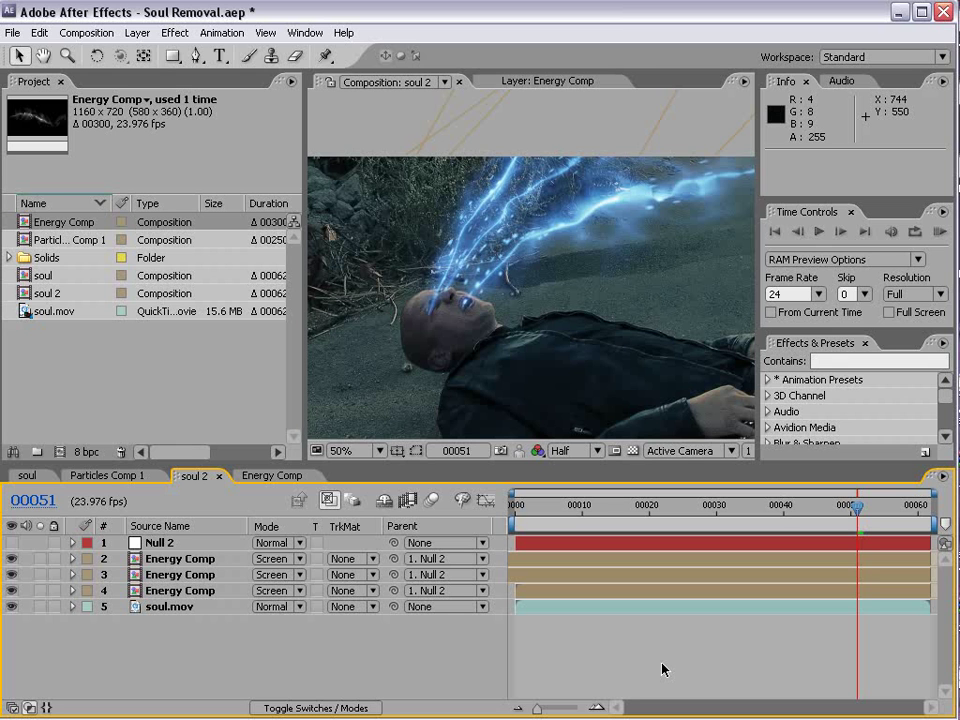
pyautogui.press('KP_0')
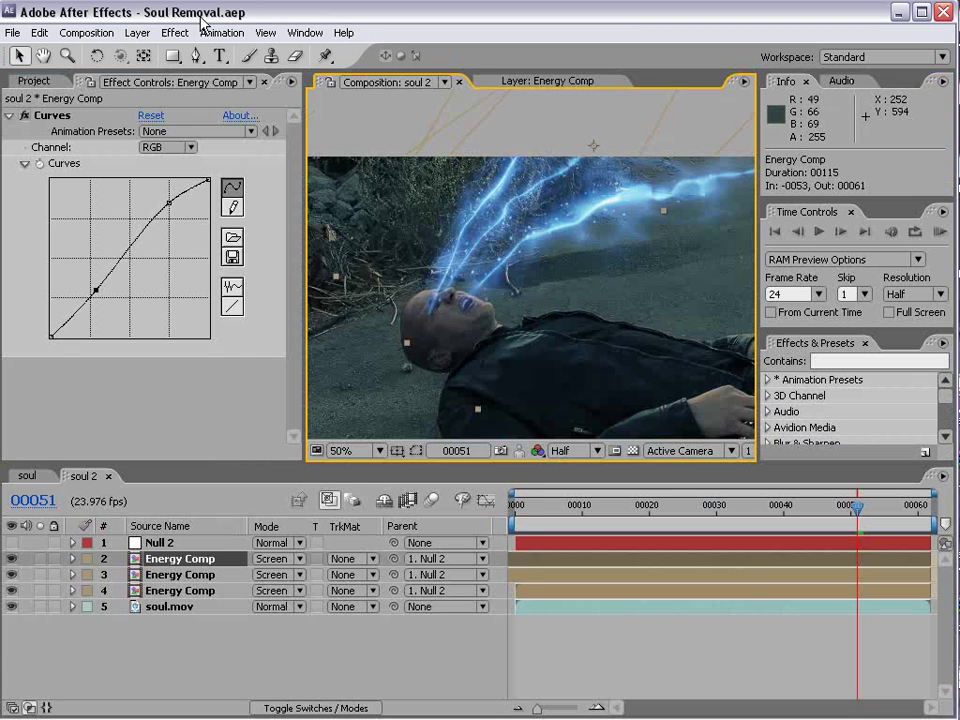
# Apply the Tint effect to the topmost Energy Comp layer with Amount to Tint at 50%
pyautogui.click(175, 33)
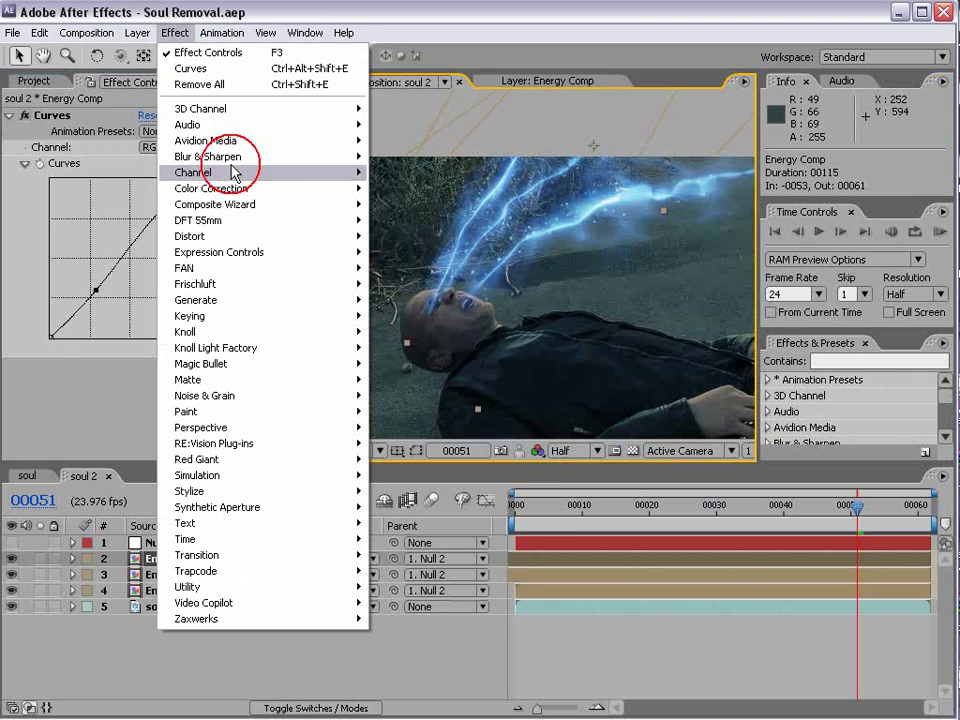
pyautogui.moveTo(233, 188)
pyautogui.click(444, 603)
pyautogui.click(145, 429)
pyautogui.write('50')
pyautogui.press('Return')
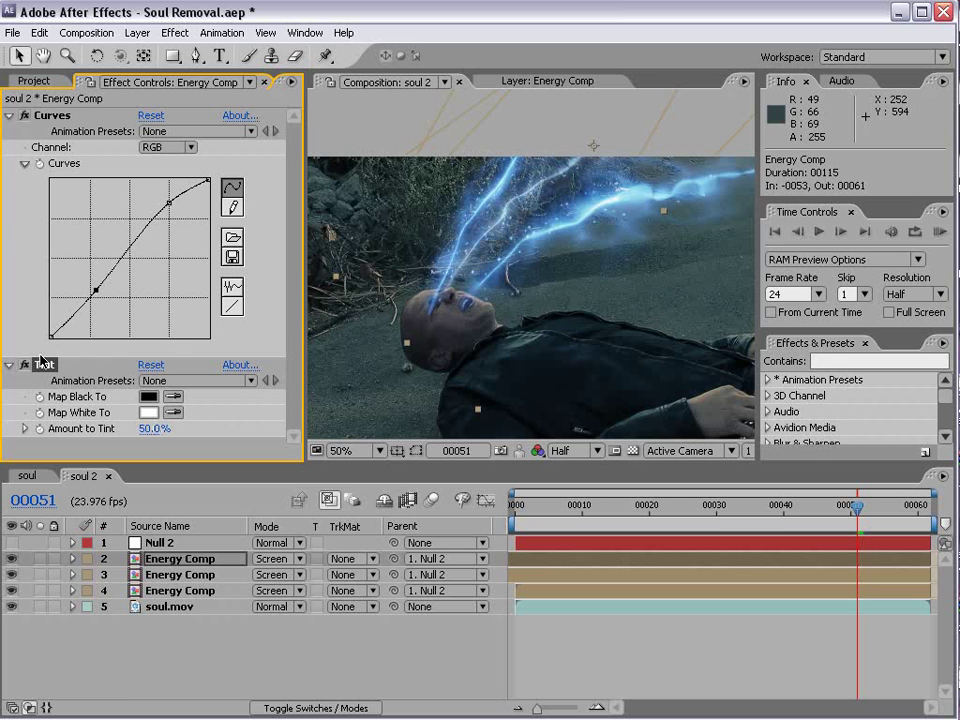
# Copy the Tint effect to the other two Energy Comp layers
pyautogui.click(165, 574)
pyautogui.keyDown('shift'); pyautogui.click(176, 590); pyautogui.keyUp('shift')
pyautogui.hotkey('ctrl', 'v')
pyautogui.click(622, 654)
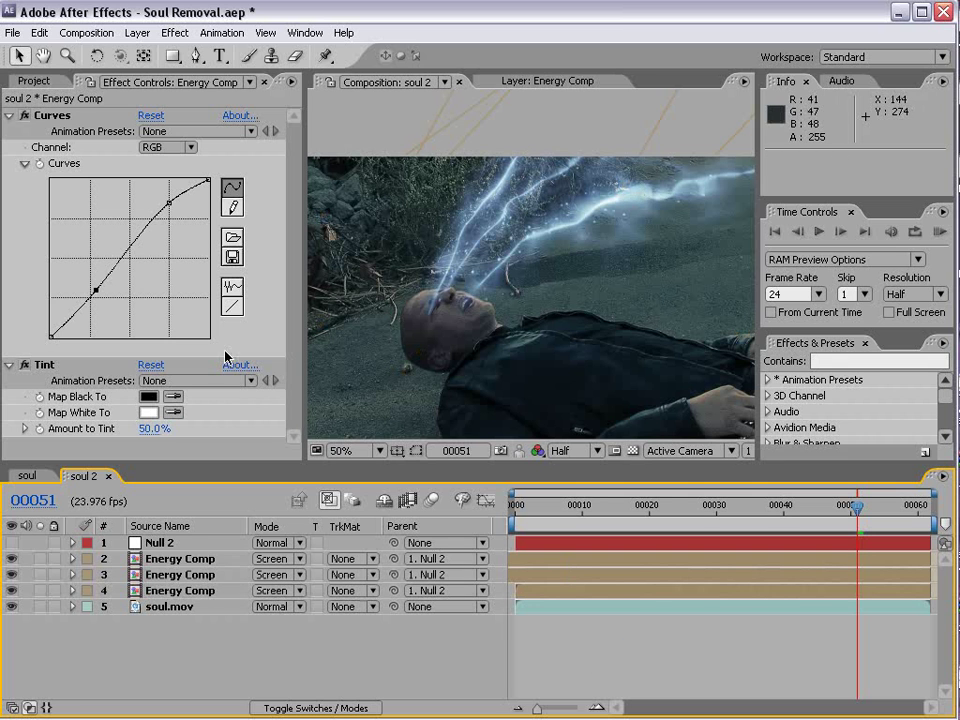
# Hide all three Energy Comp layers and duplicate the soul.mov layer
pyautogui.moveTo(8, 590); pyautogui.dragTo(10, 558)
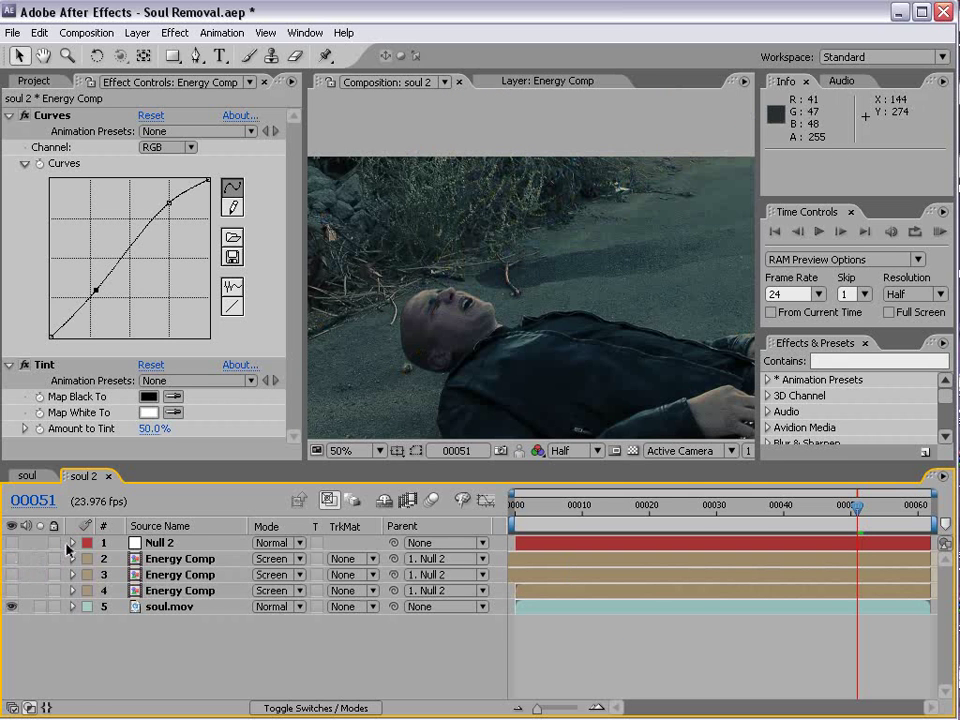
pyautogui.click(176, 607)
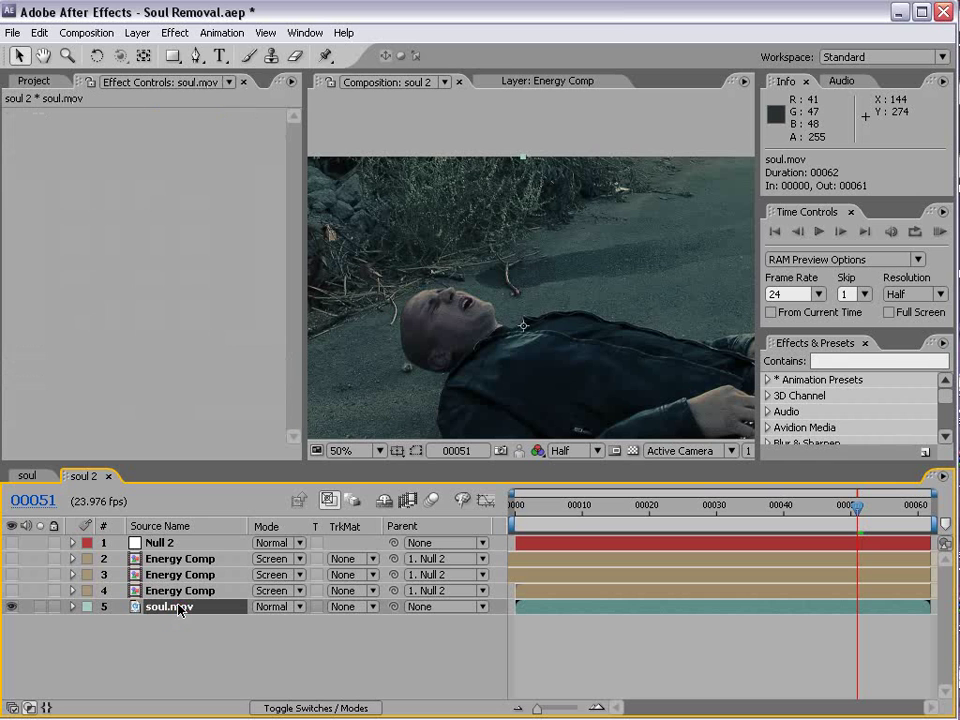
pyautogui.click(176, 590)
pyautogui.click(176, 607)
pyautogui.hotkey('ctrl', 'd')
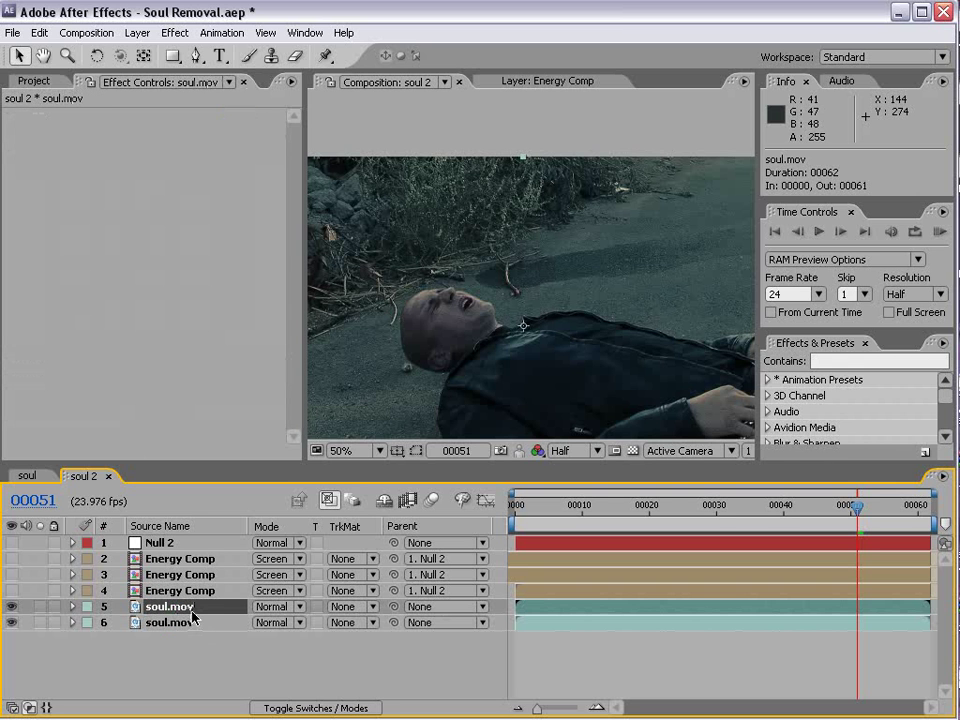
# Apply the Liquify effect to the upper soul.mov layer and activate its Warp tool for work on the face
pyautogui.click(174, 34)
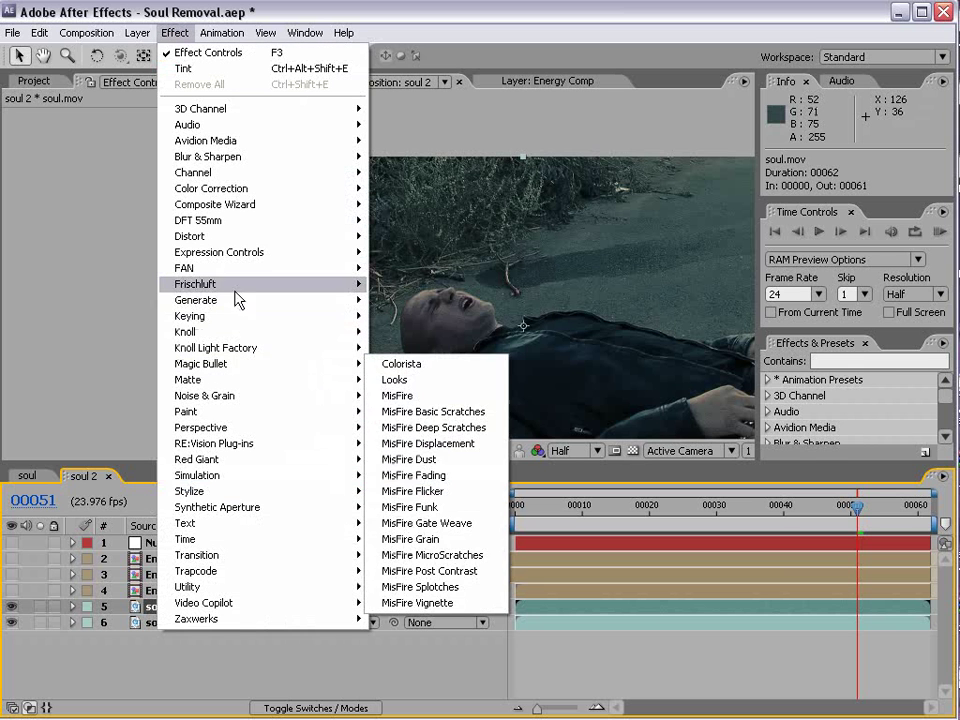
pyautogui.moveTo(242, 236)
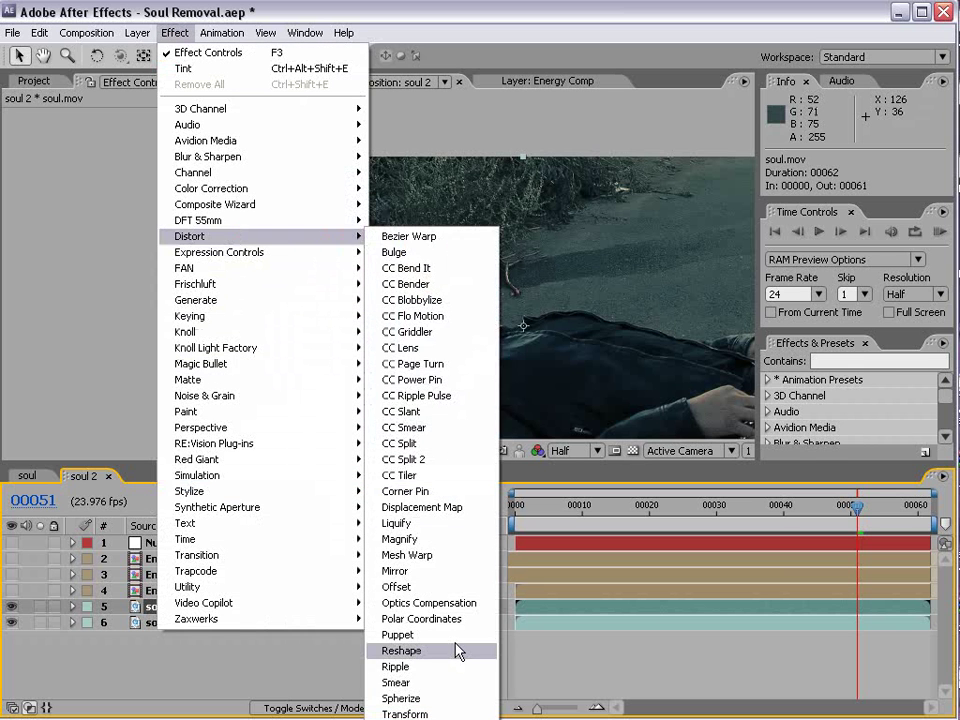
pyautogui.click(432, 523)
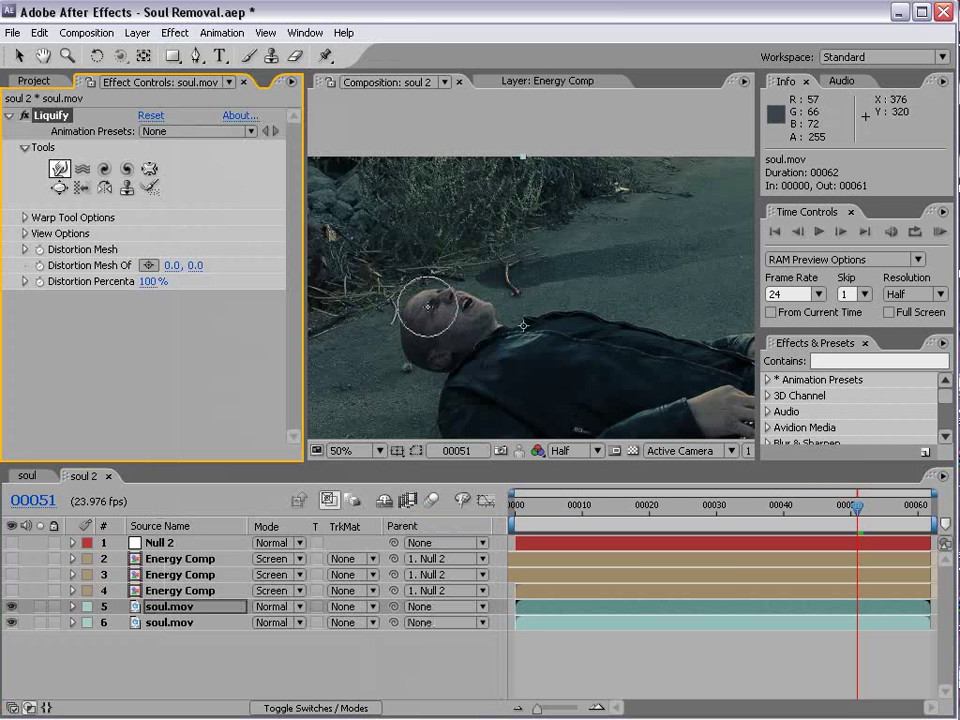
pyautogui.scroll(1, 442, 317)
pyautogui.press('space')
pyautogui.moveTo(420, 373); pyautogui.dragTo(547, 257)
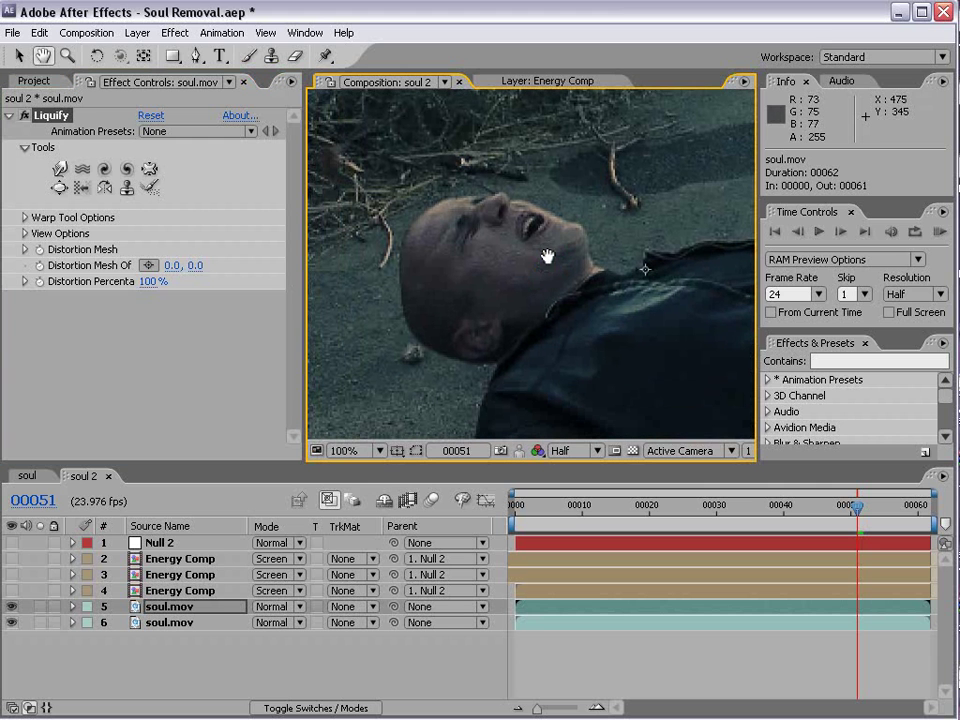
pyautogui.click(59, 170)
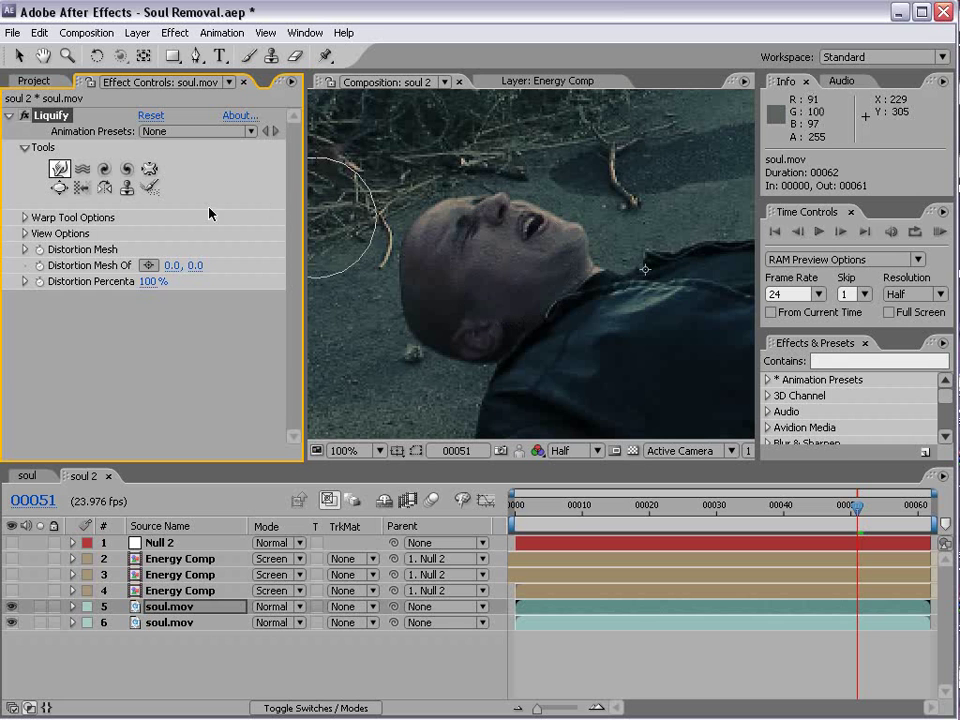
# Set the Warp brush to size 30 and pressure 72, and pull the man's chin, nose and brow upward
pyautogui.click(22, 218)
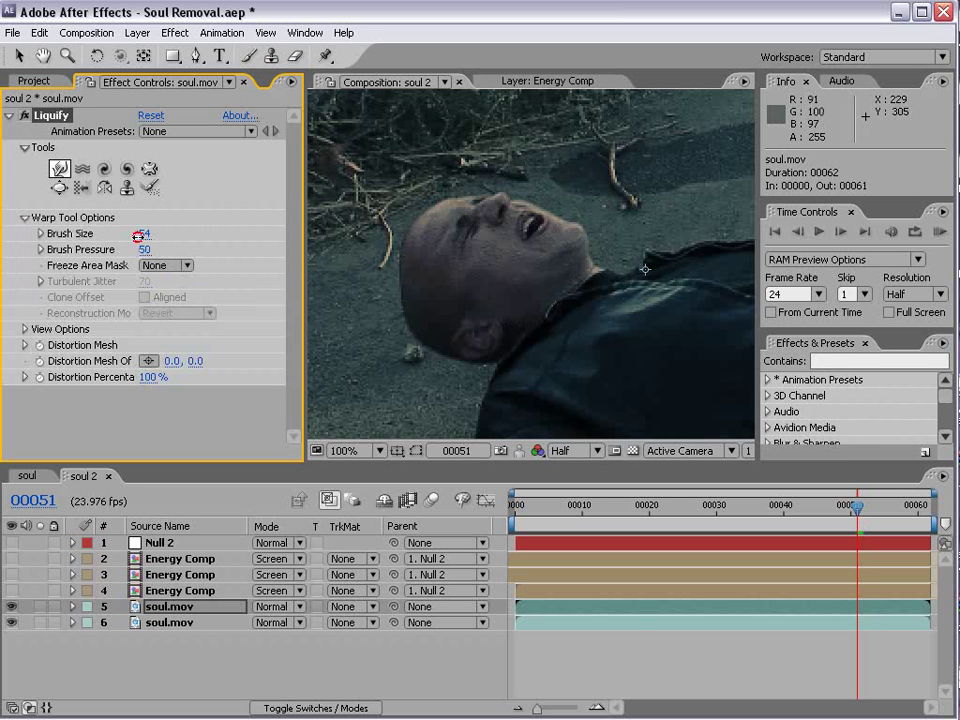
pyautogui.moveTo(145, 249); pyautogui.dragTo(167, 249)
pyautogui.moveTo(553, 252); pyautogui.dragTo(581, 158)
pyautogui.moveTo(499, 233); pyautogui.dragTo(538, 163)
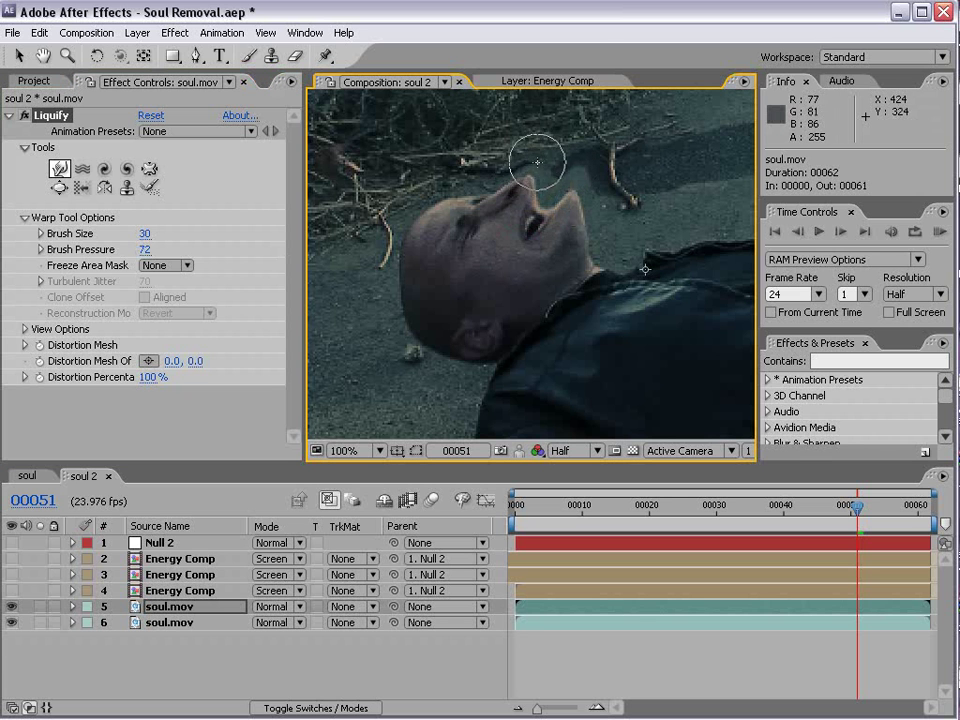
pyautogui.moveTo(436, 232); pyautogui.dragTo(509, 150)
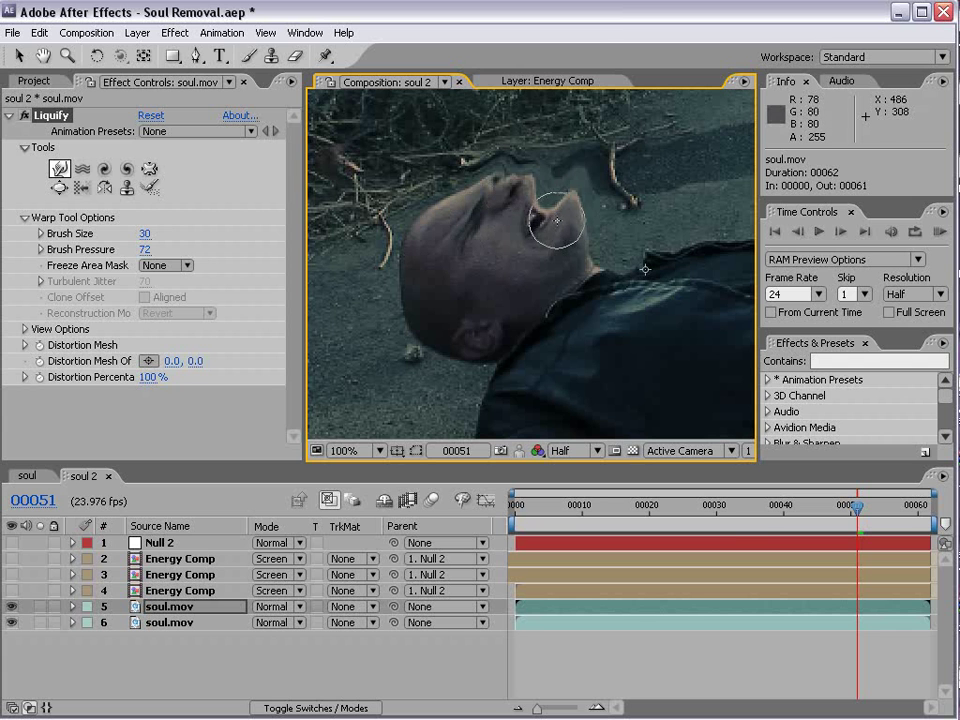
# Refine the face distortion around the lips and brow with the Warp brush at size 15, and save the project
pyautogui.moveTo(530, 259); pyautogui.dragTo(514, 262)
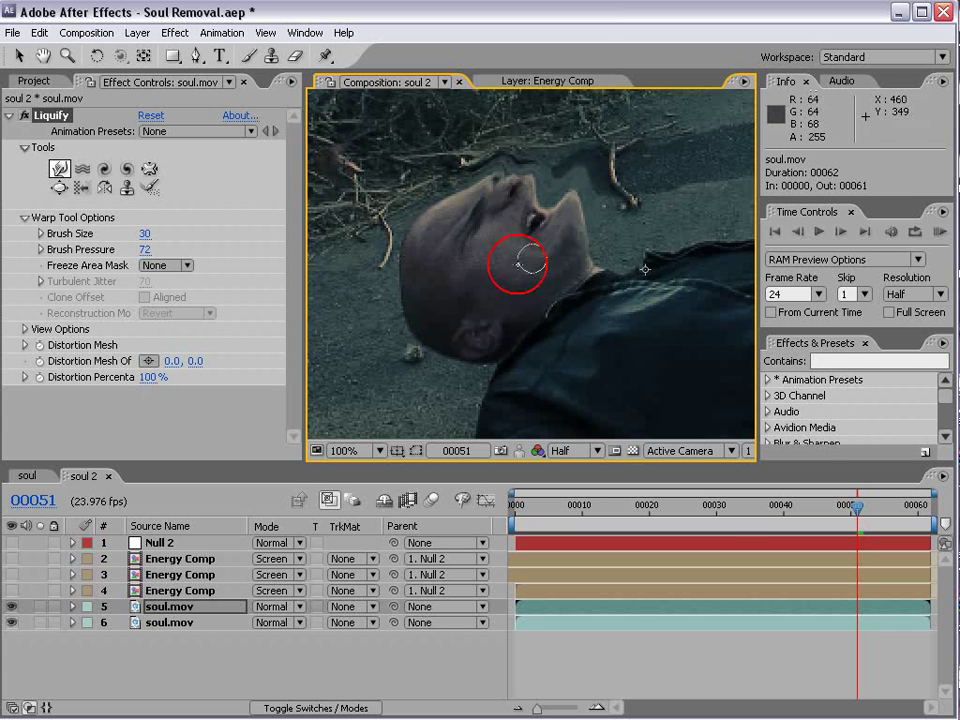
pyautogui.moveTo(534, 204); pyautogui.dragTo(560, 173)
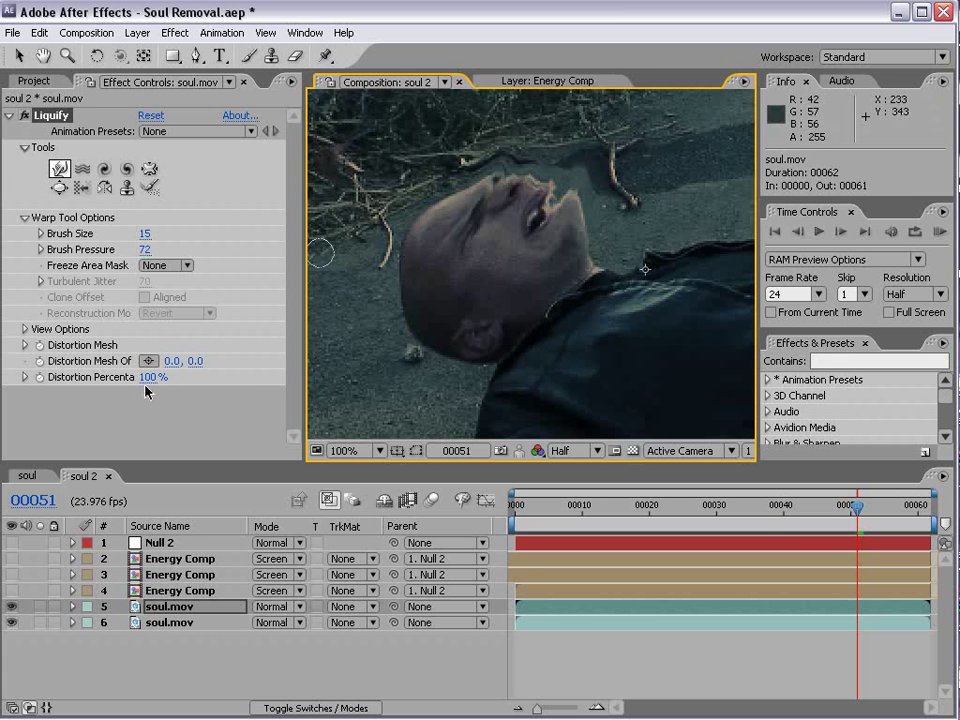
pyautogui.hotkey('ctrl', 'z')
pyautogui.moveTo(462, 200); pyautogui.dragTo(468, 152)
pyautogui.hotkey('ctrl', 's')
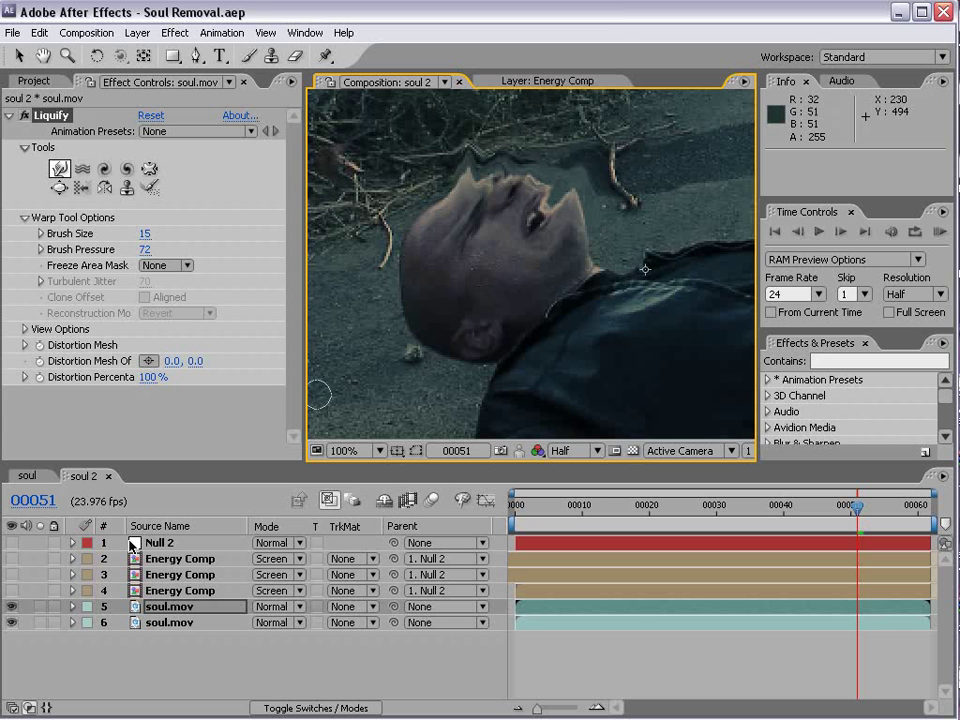
# Compare the distorted and original face by switching the visibility of the two soul.mov layers
pyautogui.click(9, 608)
pyautogui.click(9, 608)
pyautogui.click(9, 608)
pyautogui.click(10, 612)
pyautogui.click(10, 614)
pyautogui.click(193, 622)
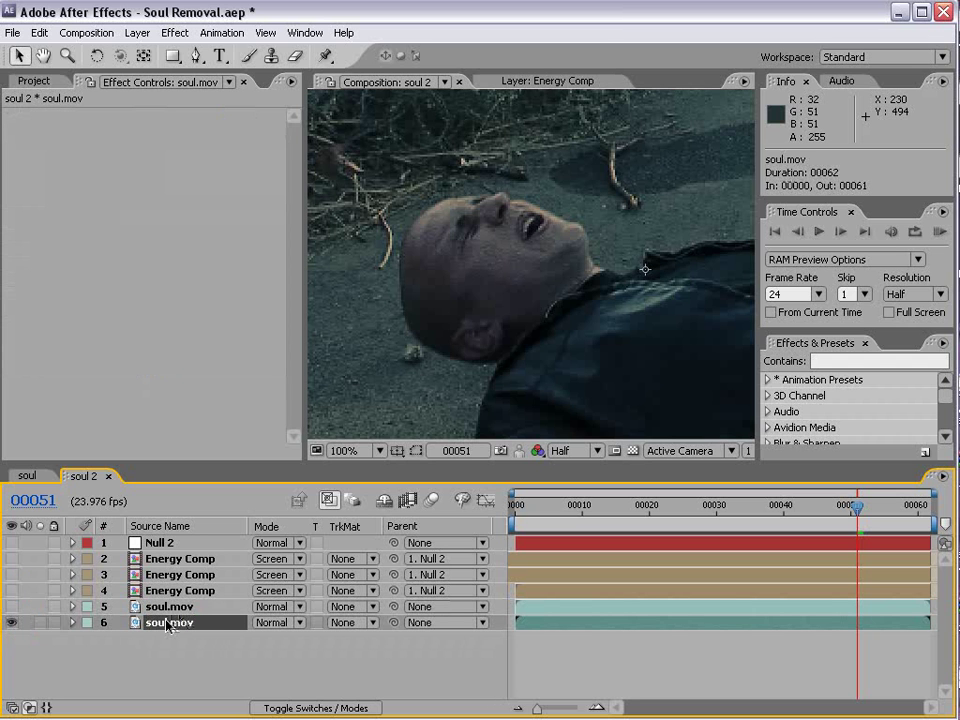
pyautogui.scroll(-2, 430, 205)
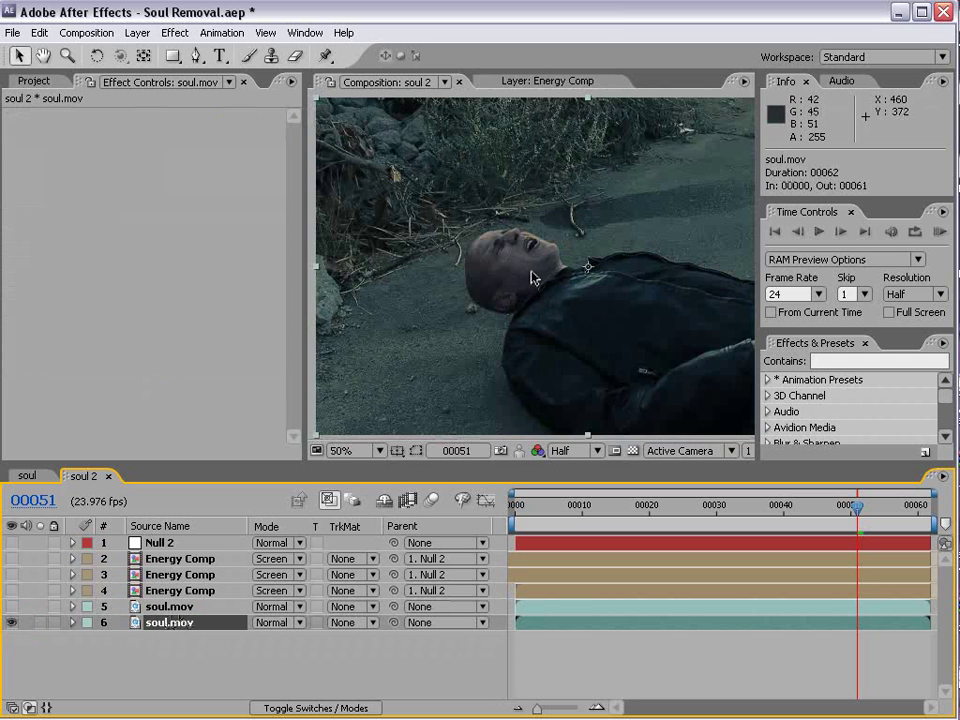
pyautogui.scroll(2, 534, 274)
pyautogui.click(10, 606)
pyautogui.click(155, 606)
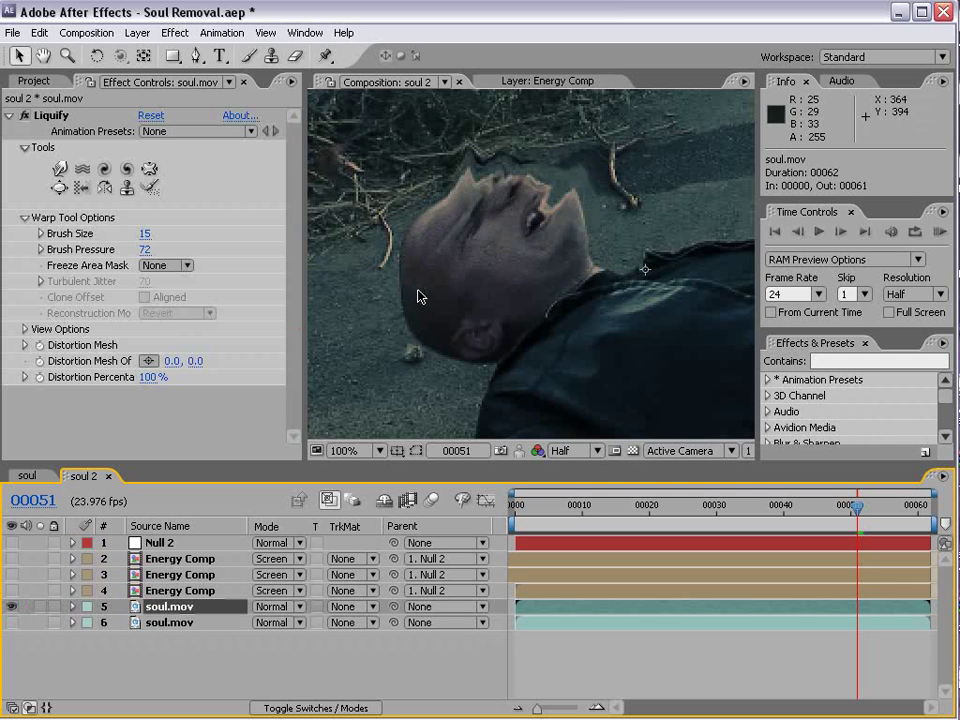
pyautogui.click(10, 622)
pyautogui.click(180, 622)
# Apply the Difference Matte effect to the upper soul.mov layer with the lower soul.mov (layer 6) as Difference Layer
pyautogui.click(184, 607)
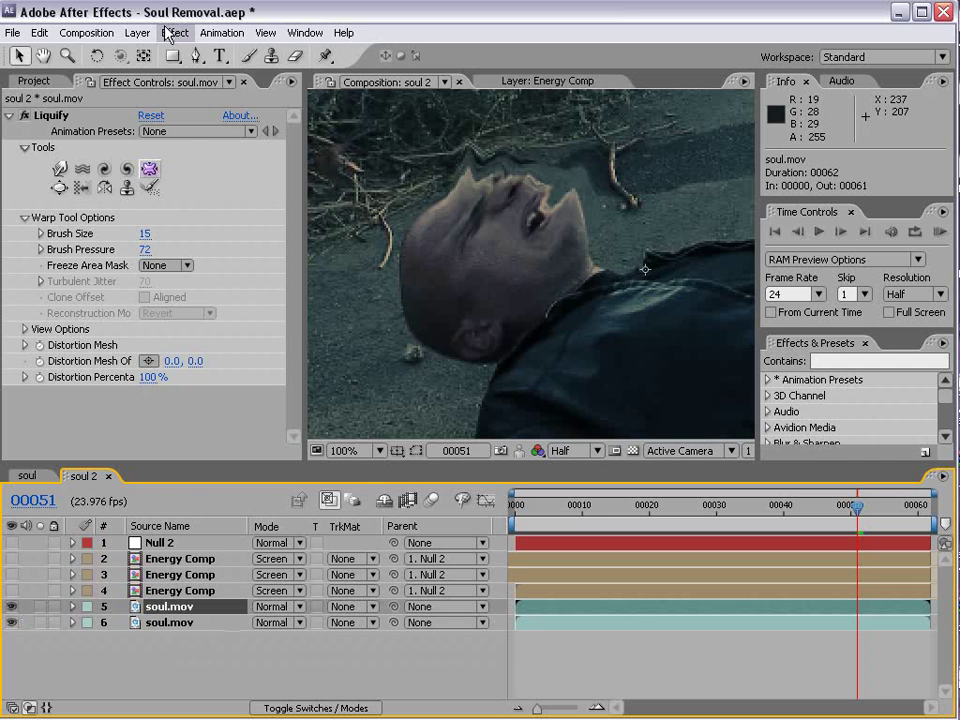
pyautogui.click(174, 33)
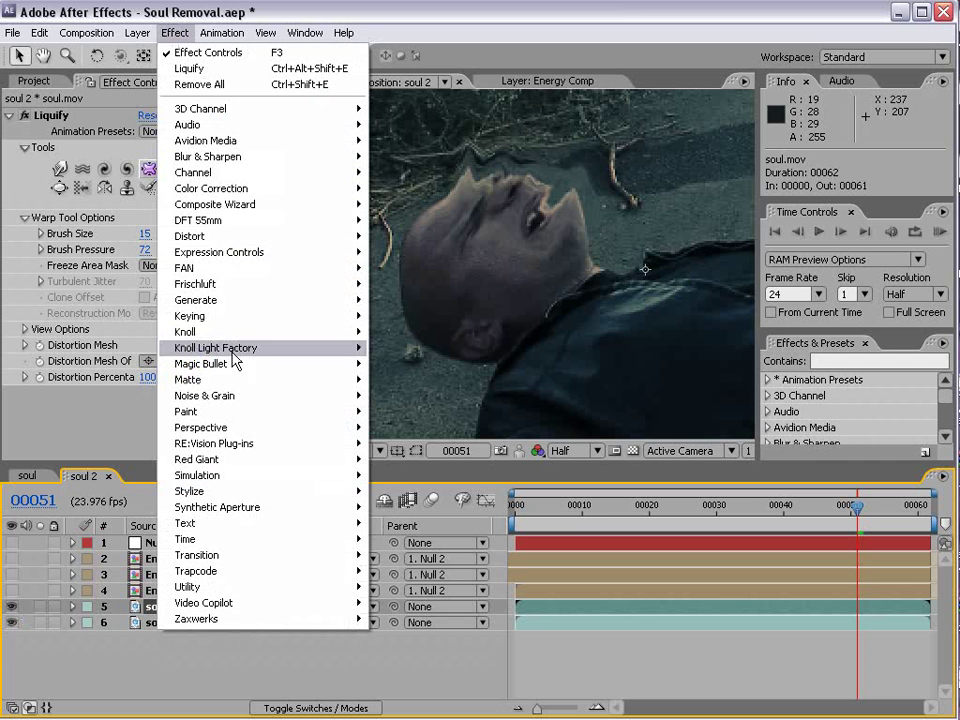
pyautogui.moveTo(229, 316)
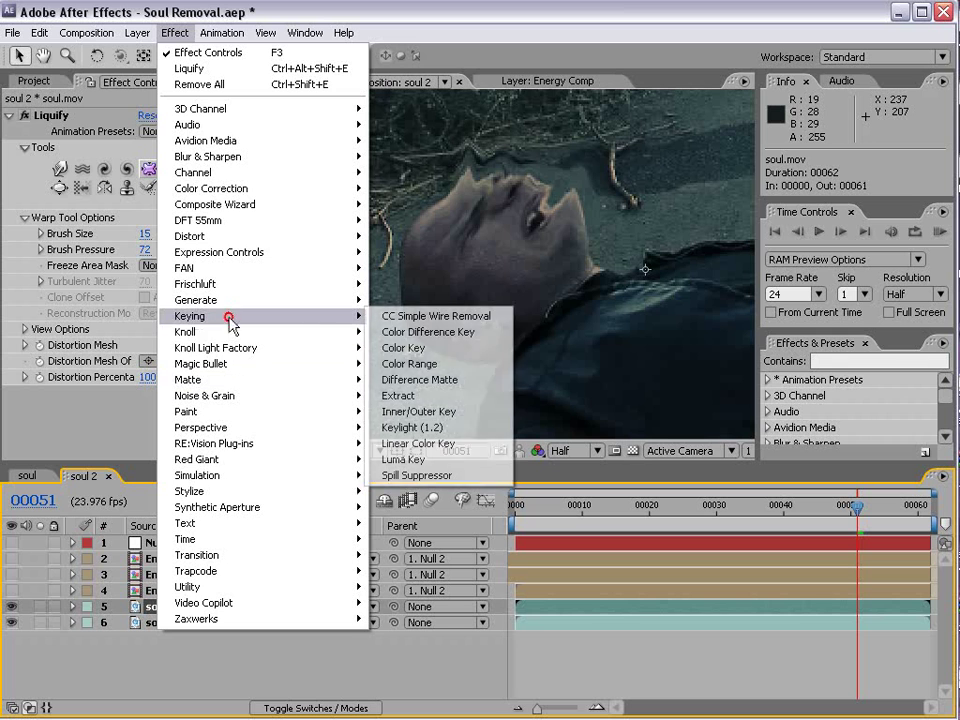
pyautogui.click(462, 380)
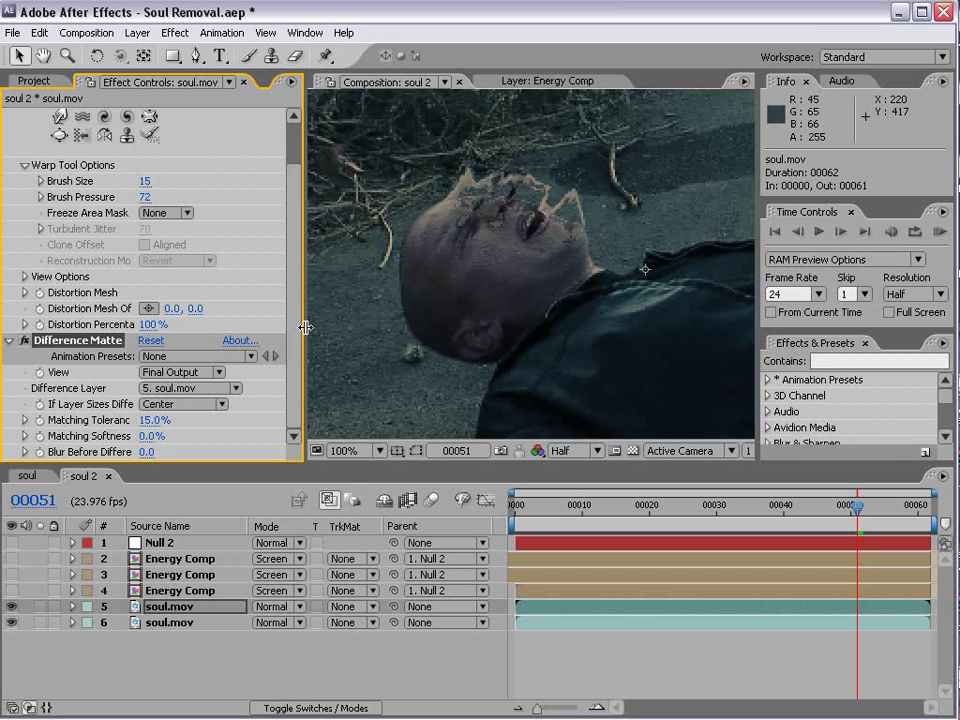
pyautogui.click(180, 395)
pyautogui.click(180, 403)
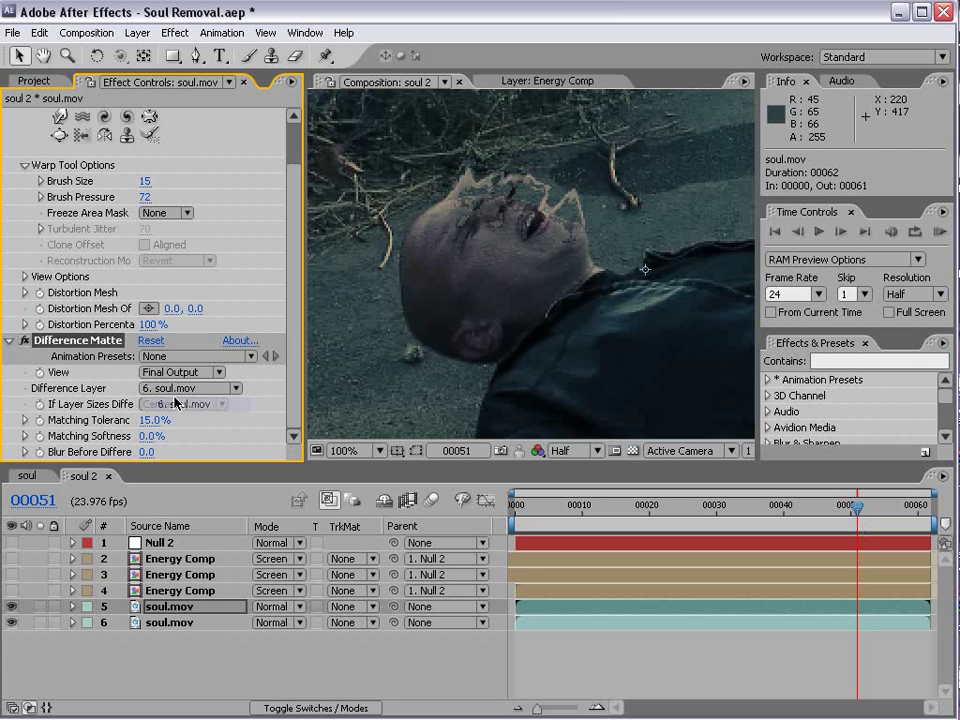
# Set the Difference Matte's Matching Tolerance to 0% while viewing the upper layer alone, and show the lower soul.mov layer again
pyautogui.click(10, 606)
pyautogui.click(11, 622)
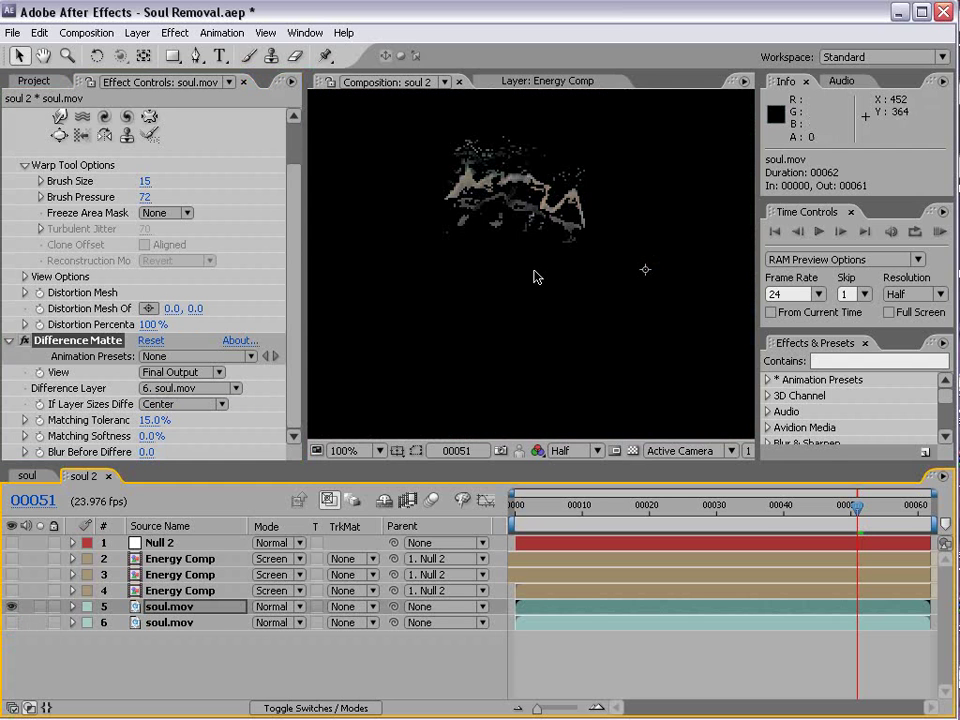
pyautogui.moveTo(155, 420); pyautogui.dragTo(95, 420)
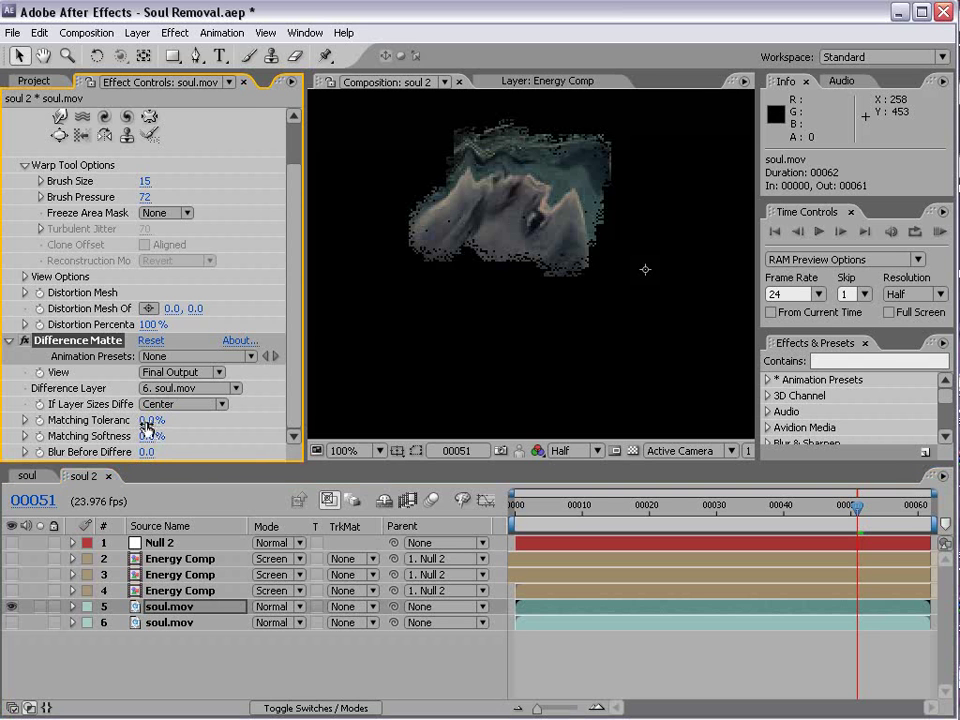
pyautogui.click(10, 620)
# Compare the shot with and without the distorted upper soul.mov layer, leaving both soul.mov layers visible
pyautogui.click(10, 608)
pyautogui.click(10, 608)
pyautogui.click(10, 608)
pyautogui.click(10, 608)
pyautogui.hotkey('ctrl', 'z')
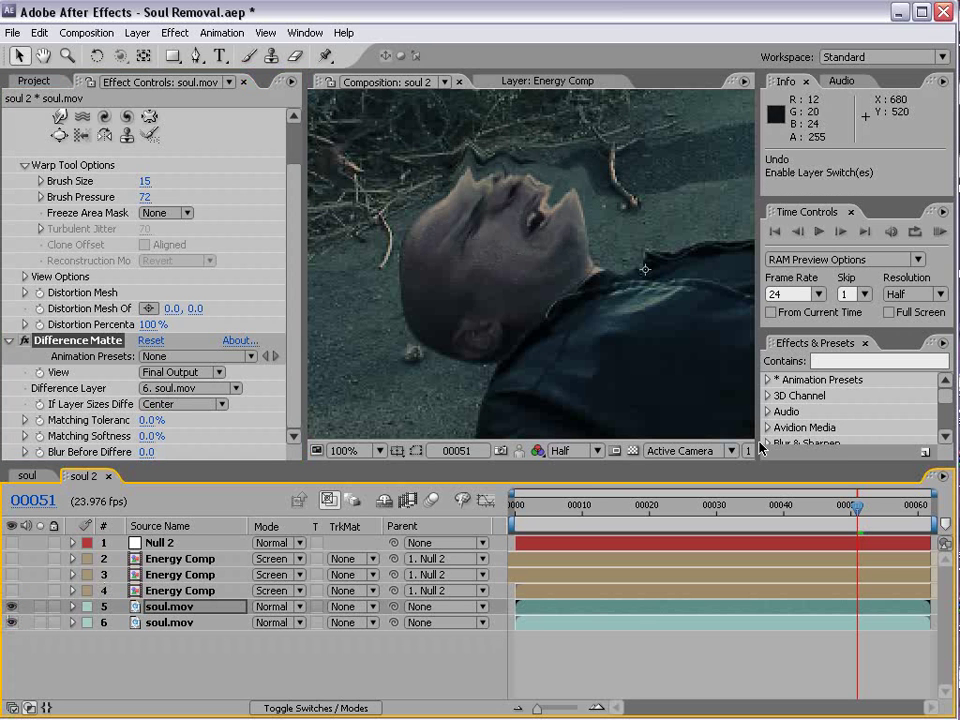
pyautogui.click(182, 606)
pyautogui.press('t')
pyautogui.moveTo(262, 625)
pyautogui.mouseDown()
pyautogui.moveTo(215, 633)
pyautogui.moveTo(270, 621)
pyautogui.mouseUp()
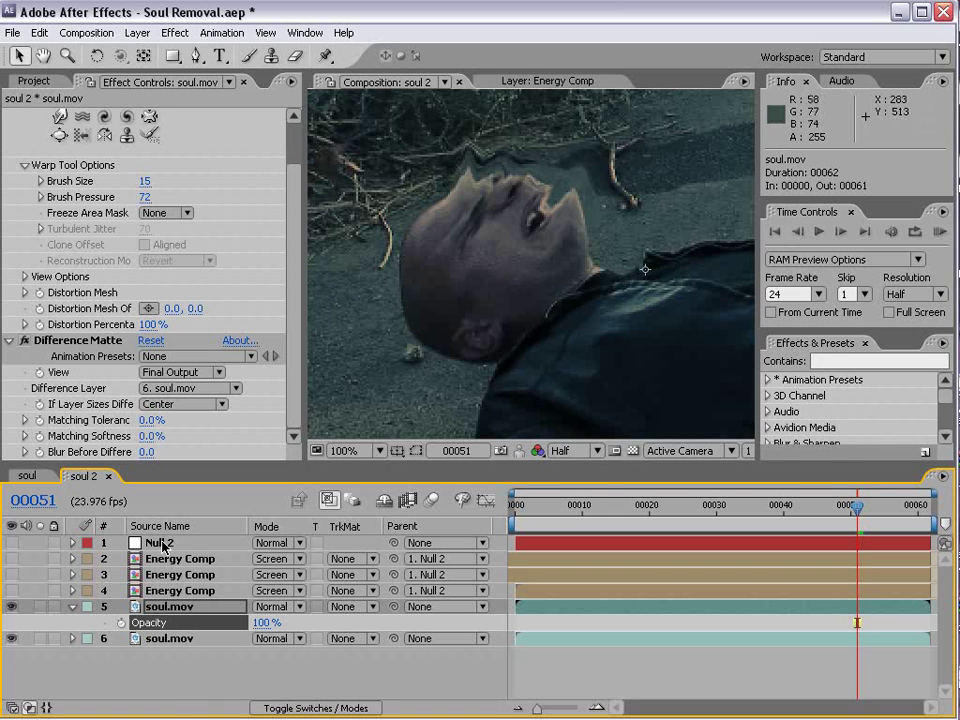
pyautogui.click(300, 336)
pyautogui.scroll(1, 300, 336)
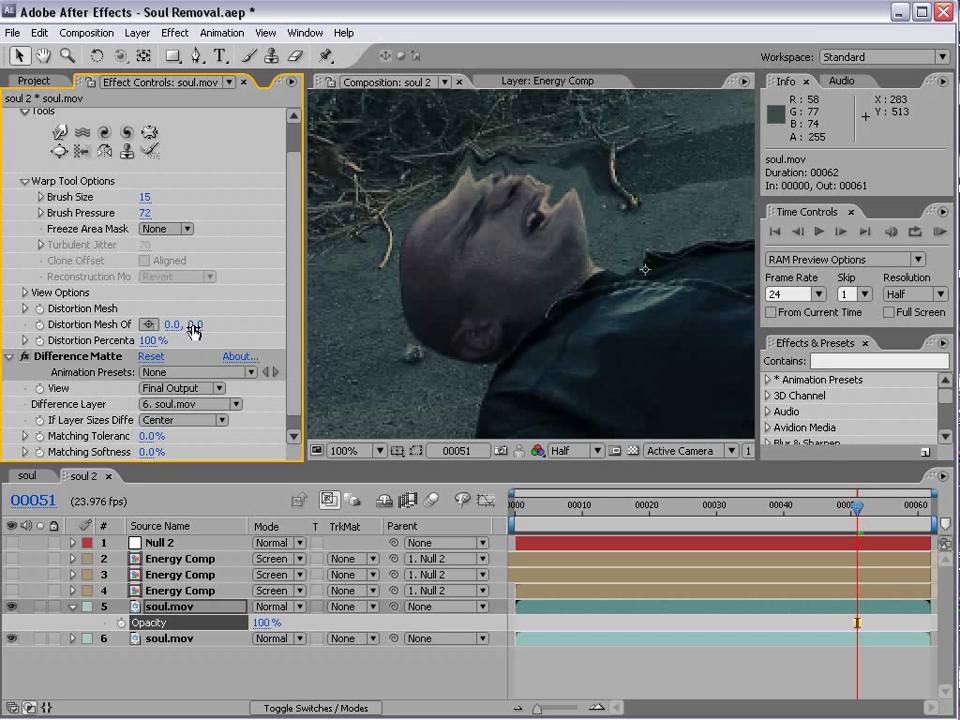
# Reveal the Position of Null 2 and the Liquify properties of the upper soul.mov layer in the timeline
pyautogui.click(171, 545)
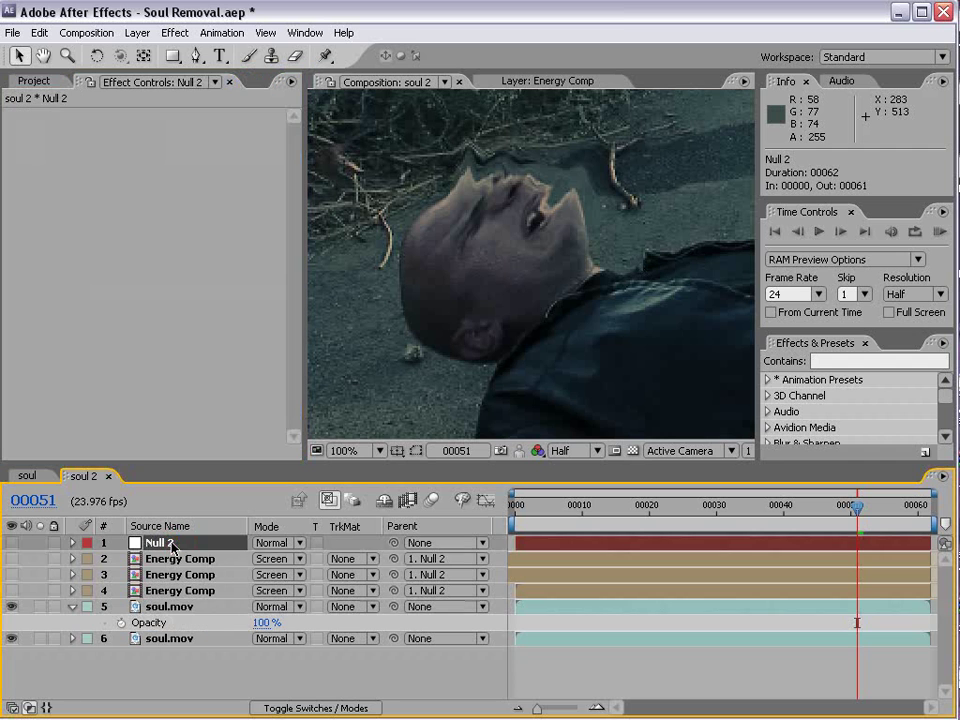
pyautogui.press('p')
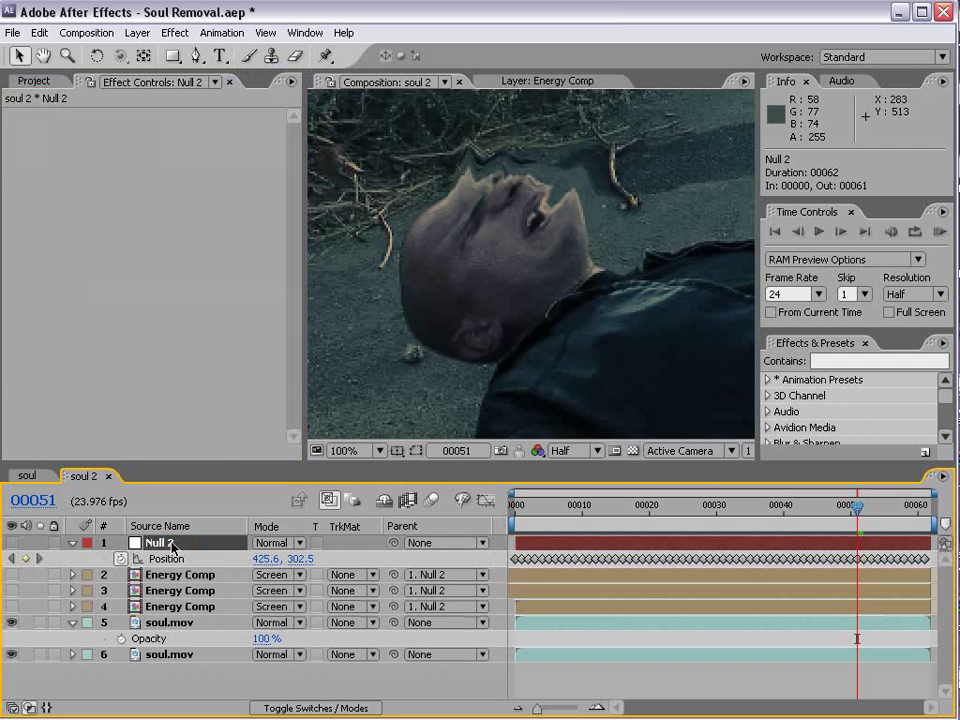
pyautogui.click(168, 622)
pyautogui.press('e')
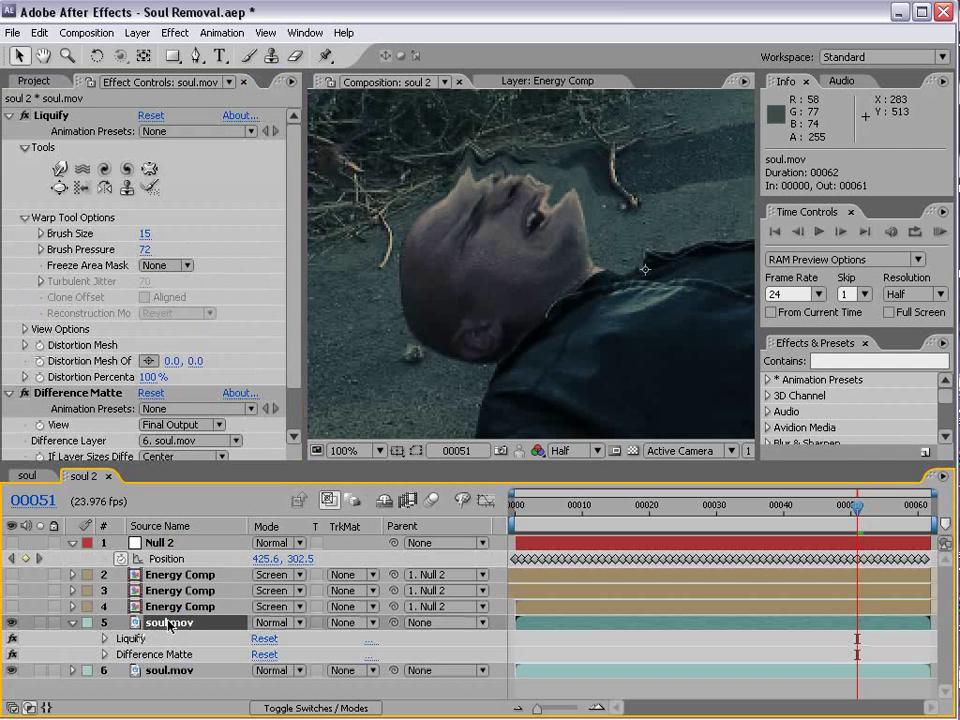
pyautogui.click(104, 639)
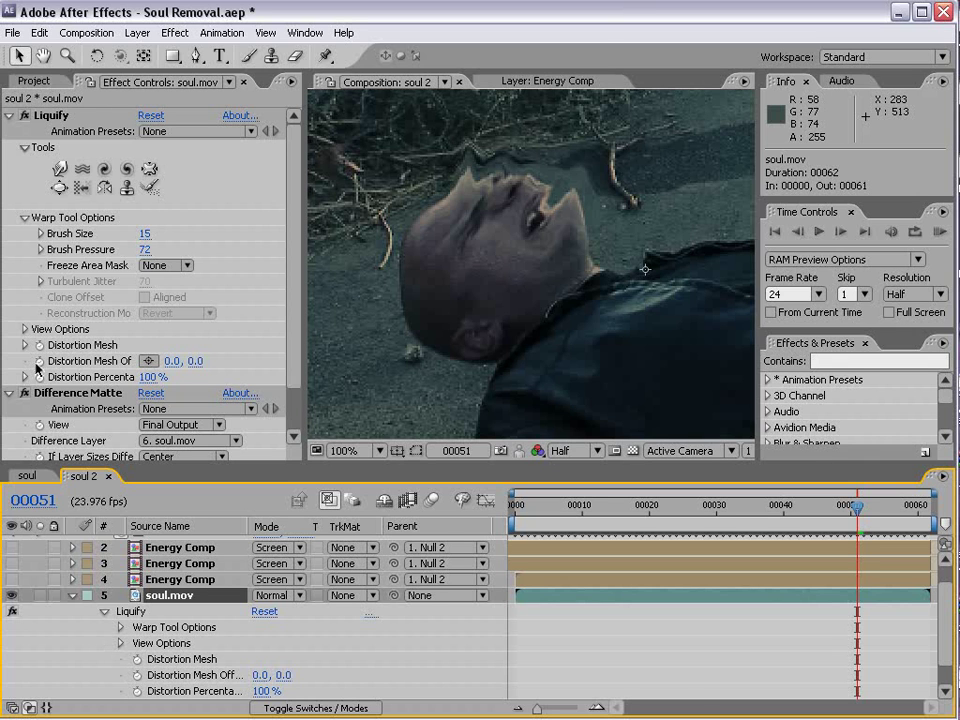
# Link Liquify's Distortion Mesh Offset to the Position of Null 2 with an expression, and enlarge the timeline area
pyautogui.keyDown('alt'); pyautogui.click(39, 362); pyautogui.keyUp('alt')
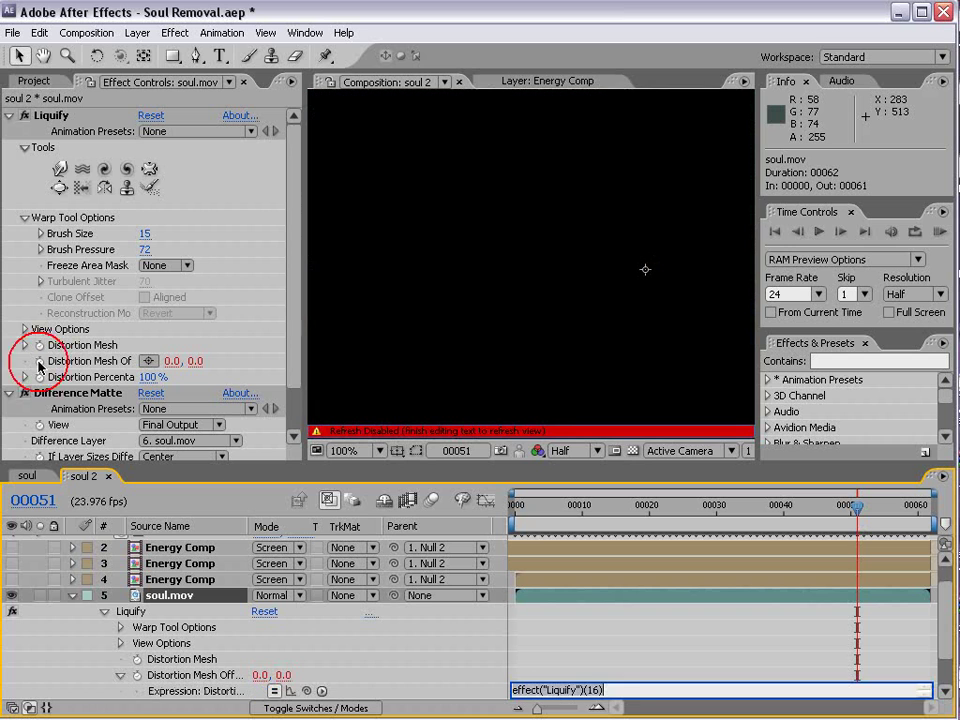
pyautogui.moveTo(310, 690); pyautogui.dragTo(189, 566)
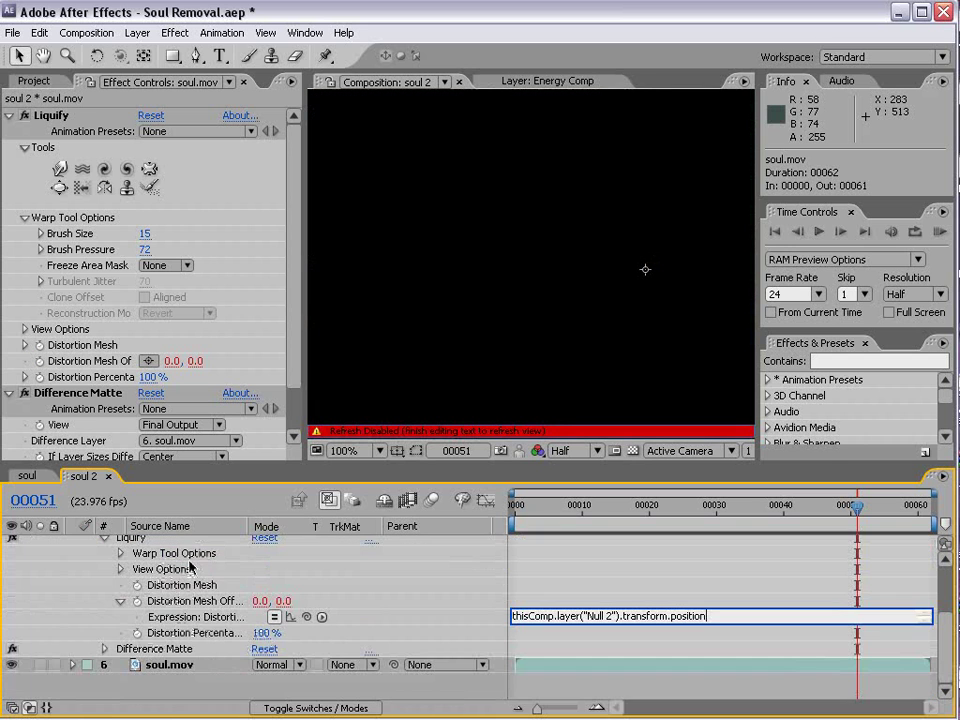
pyautogui.moveTo(797, 461); pyautogui.dragTo(761, 310)
# Append -[425,302] to the Distortion Mesh Offset expression that references the Position of Null 2
pyautogui.click(705, 565)
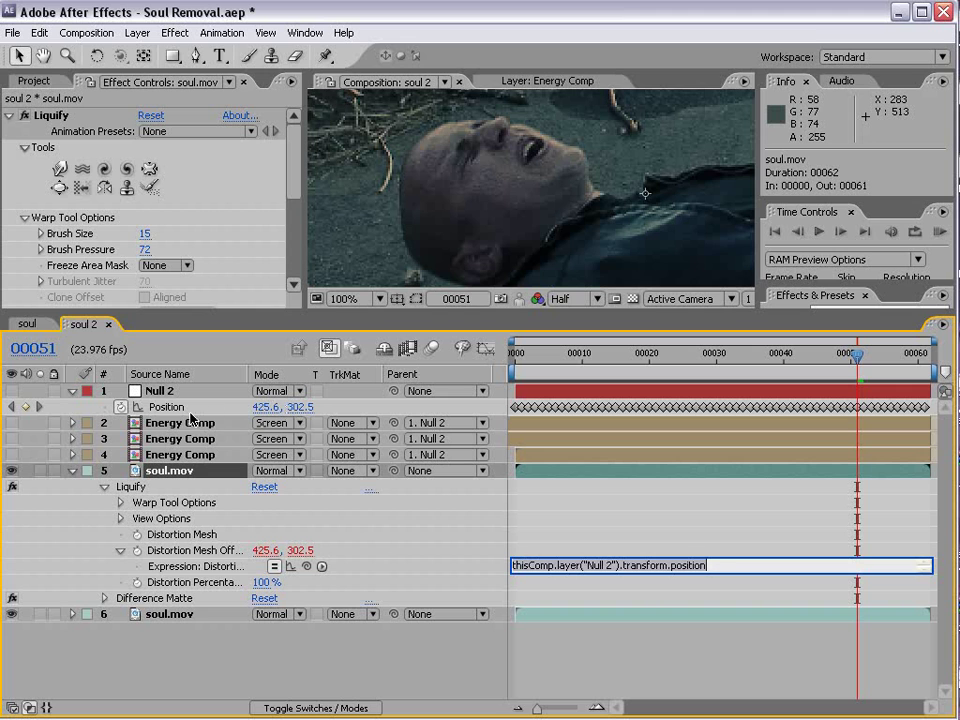
pyautogui.click(715, 566)
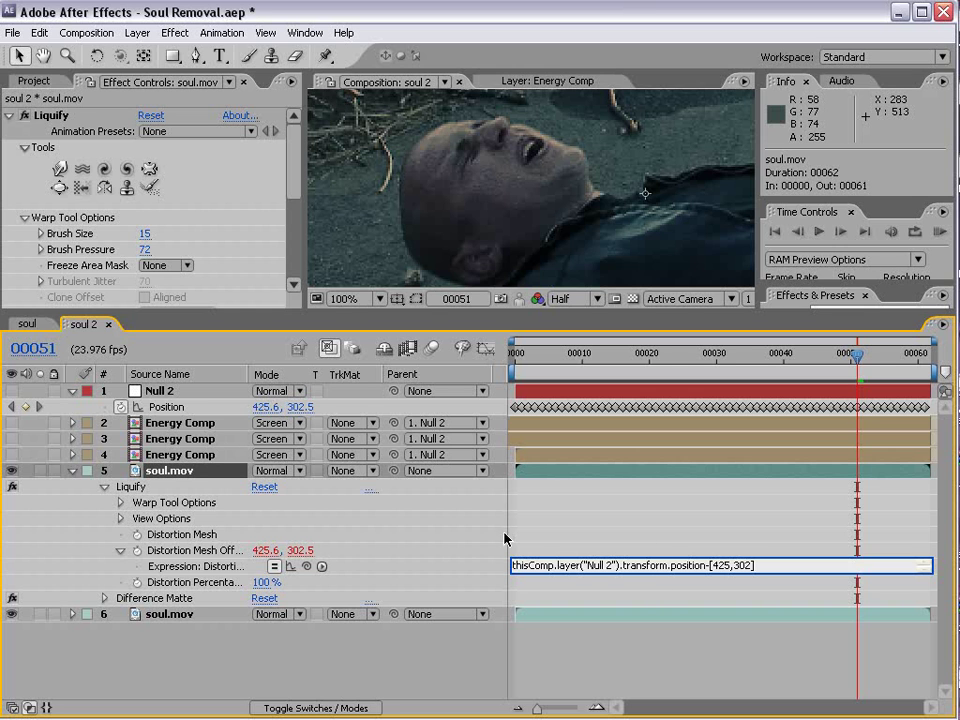
pyautogui.click(648, 548)
# Check the face distortion's tracking across the shot with the Distortion Mesh Offset expression enabled and disabled, ending with it enabled
pyautogui.scroll(-1, 573, 200)
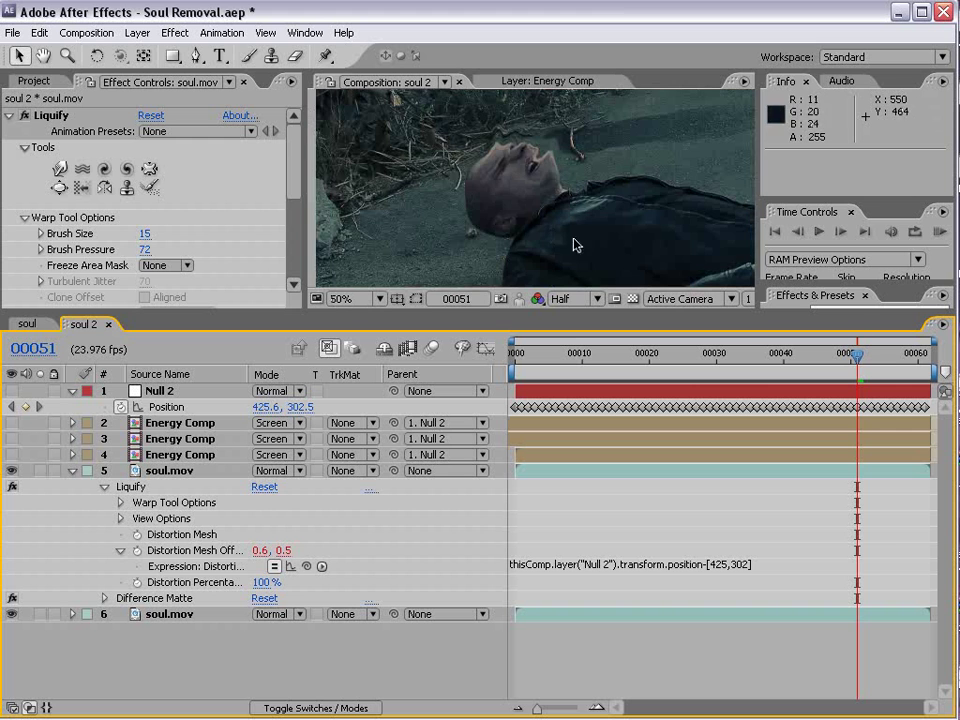
pyautogui.moveTo(858, 345); pyautogui.dragTo(643, 378)
pyautogui.click(521, 206)
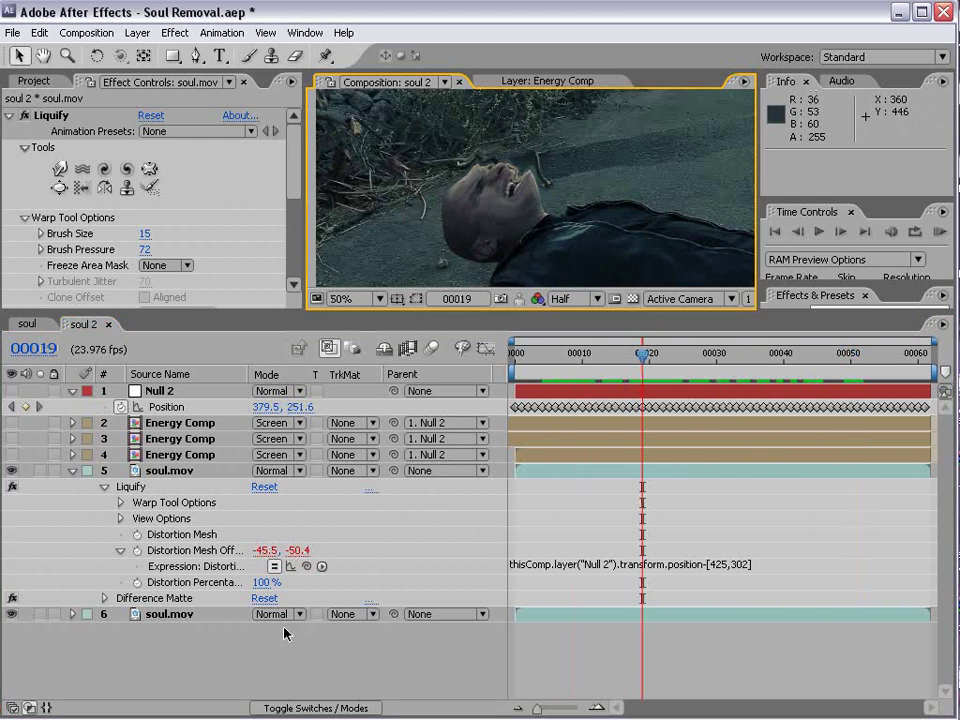
pyautogui.click(275, 567)
pyautogui.moveTo(650, 356); pyautogui.dragTo(823, 397)
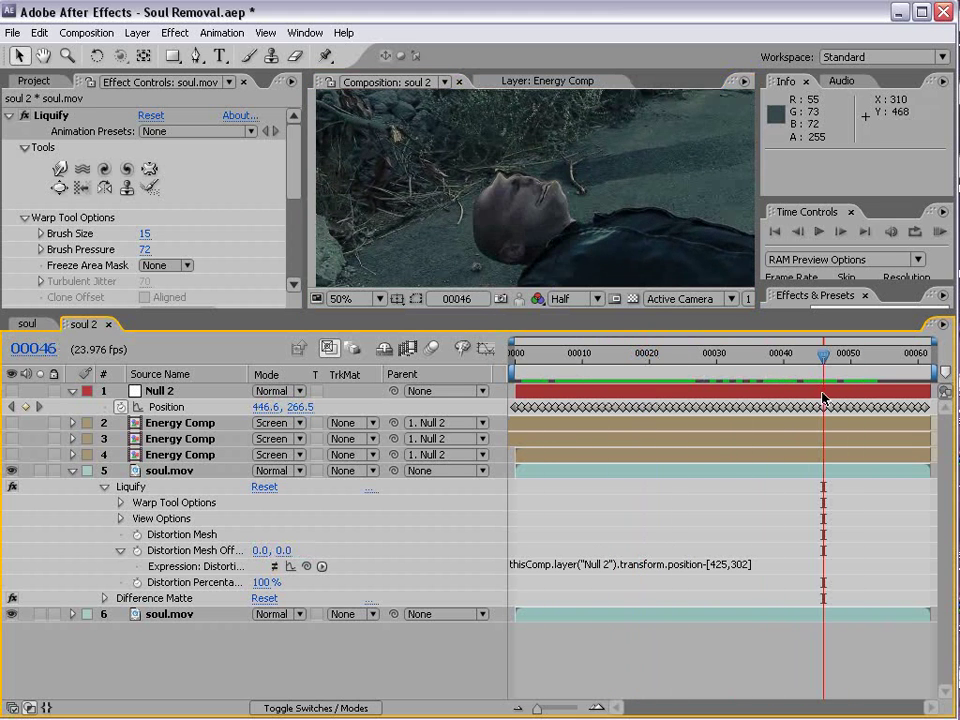
pyautogui.click(275, 566)
# Enlarge the composition view, go to frame 12 and set Liquify's Distortion Percentage to 50%
pyautogui.moveTo(426, 311); pyautogui.dragTo(426, 402)
pyautogui.moveTo(775, 457); pyautogui.dragTo(596, 447)
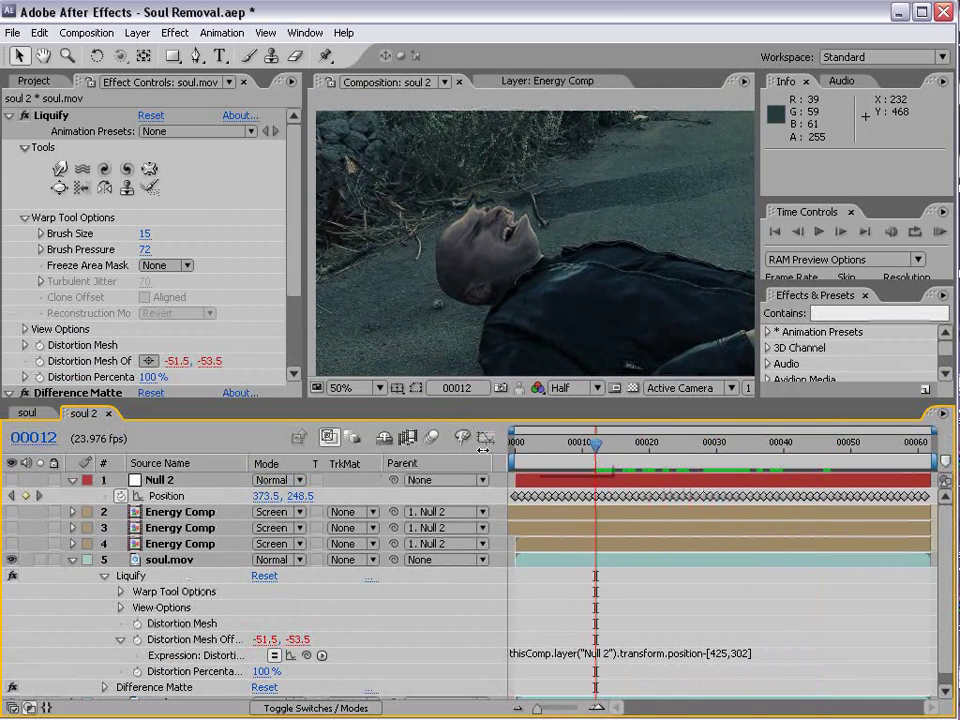
pyautogui.moveTo(295, 279); pyautogui.dragTo(299, 338)
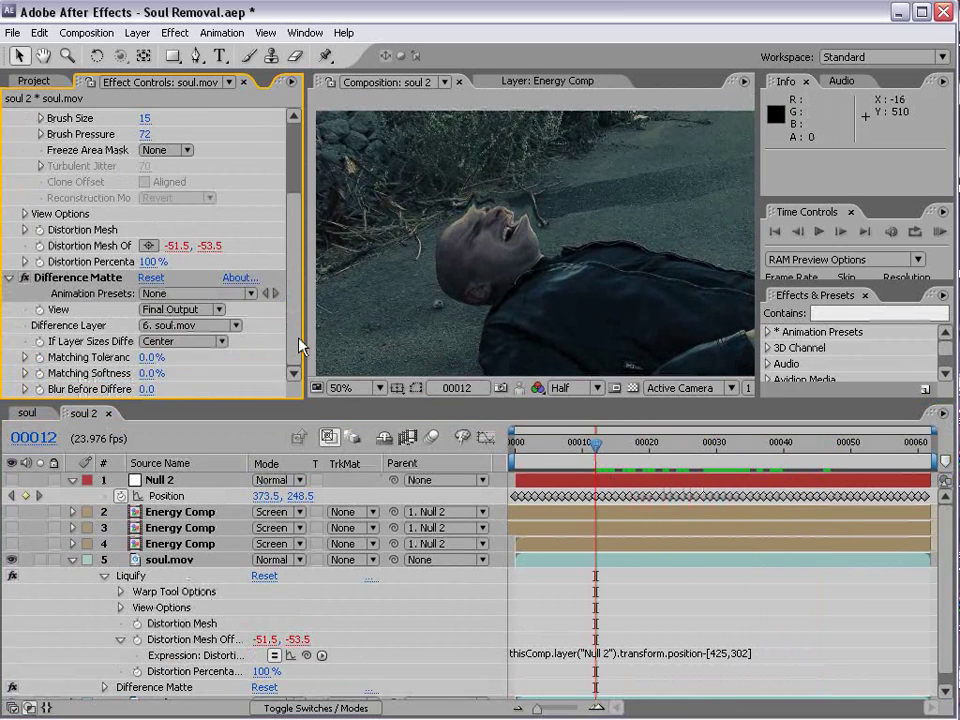
pyautogui.moveTo(148, 266); pyautogui.dragTo(86, 268)
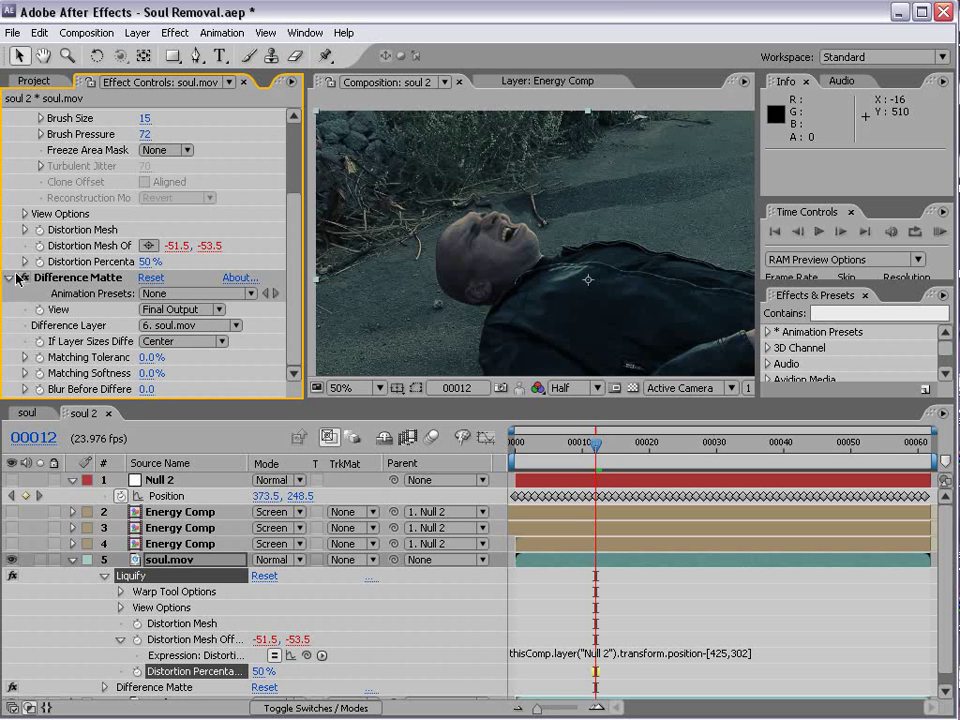
# Add the expression wiggle(5,75) to Liquify's Distortion Percentage
pyautogui.keyDown('alt'); pyautogui.click(40, 262); pyautogui.keyUp('alt')
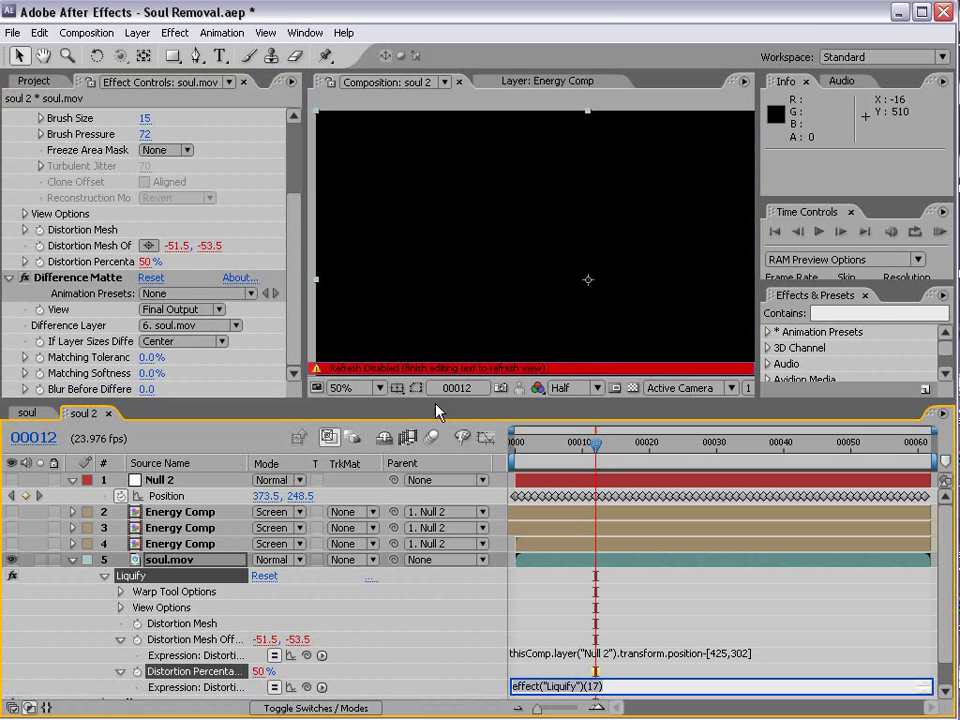
pyautogui.write('wiggle(5,75')
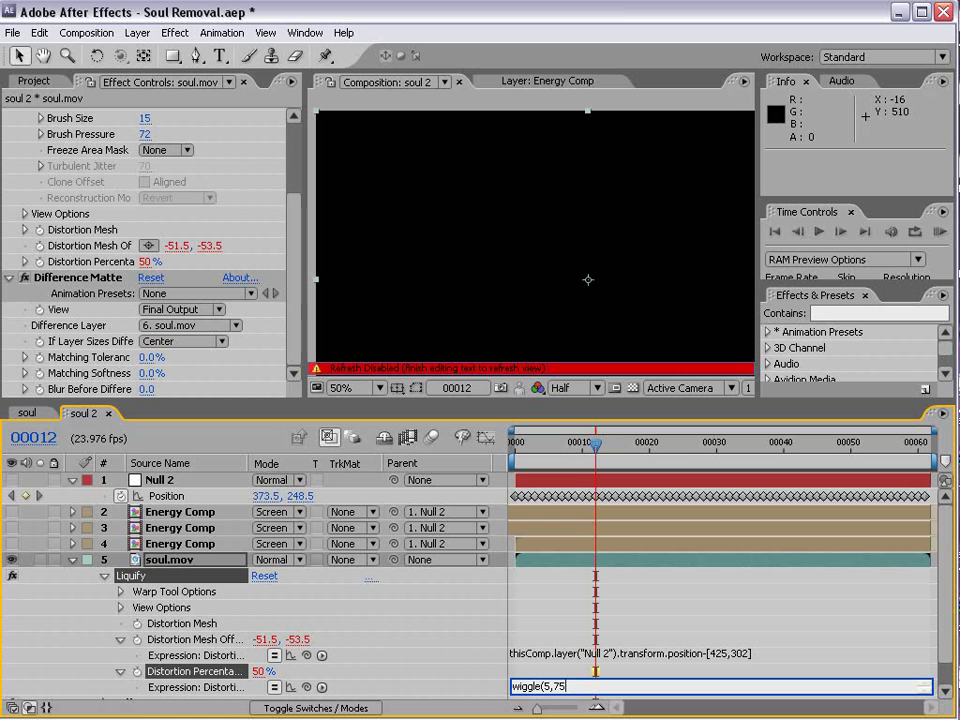
pyautogui.click(152, 261)
pyautogui.write('5,30')
pyautogui.press('Return')
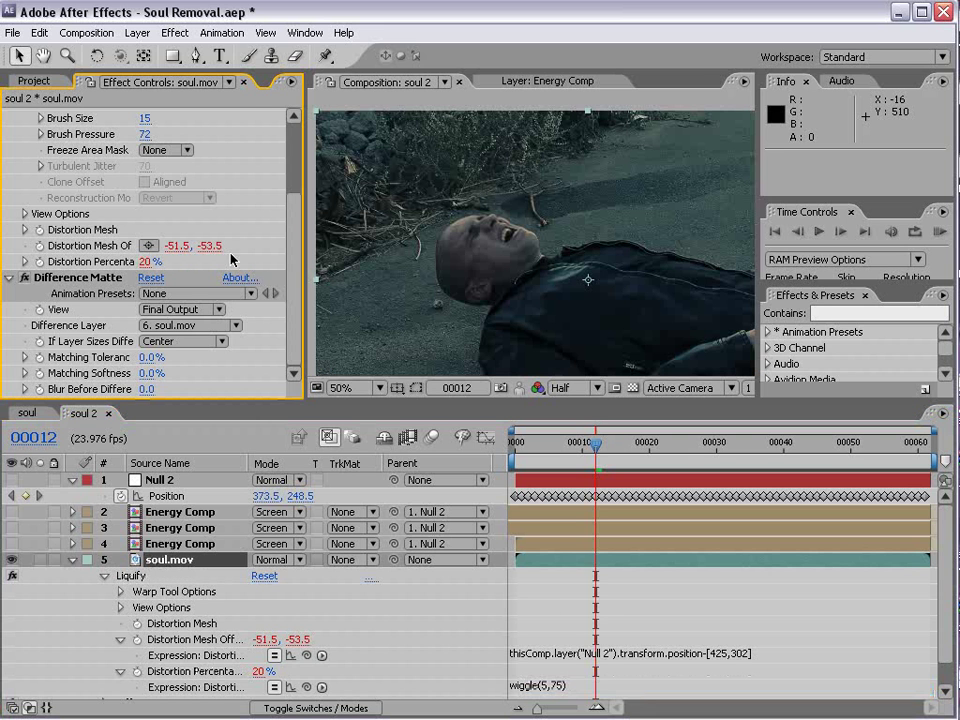
# Change the Distortion Percentage expression to wiggle(4,105) and check the distortion at several frames of the shot
pyautogui.moveTo(602, 441); pyautogui.dragTo(783, 441)
pyautogui.click(662, 686)
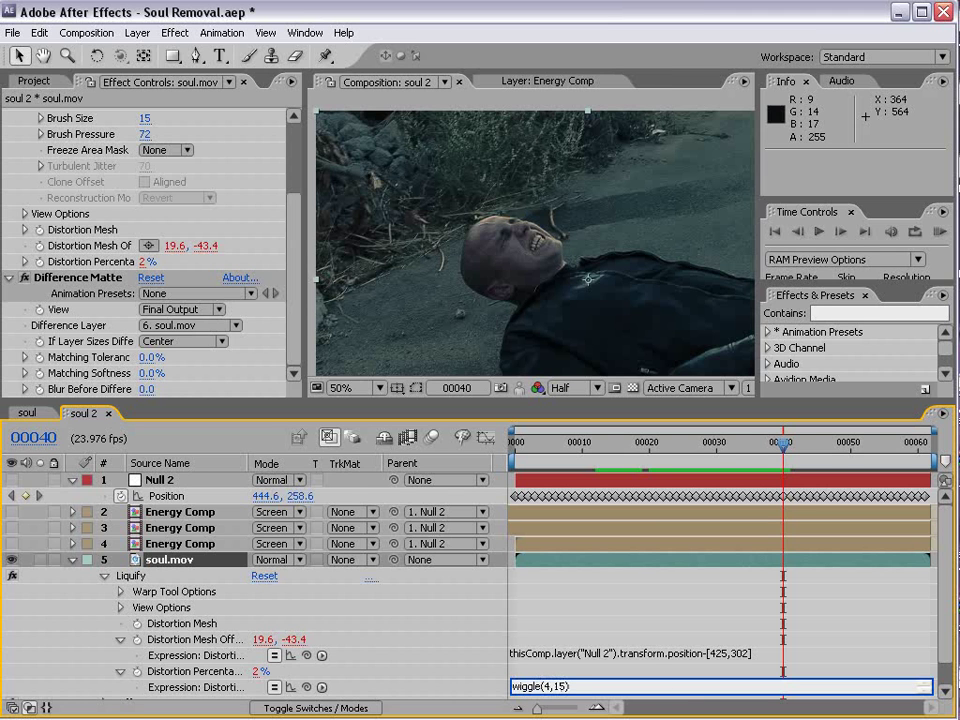
pyautogui.click(795, 497)
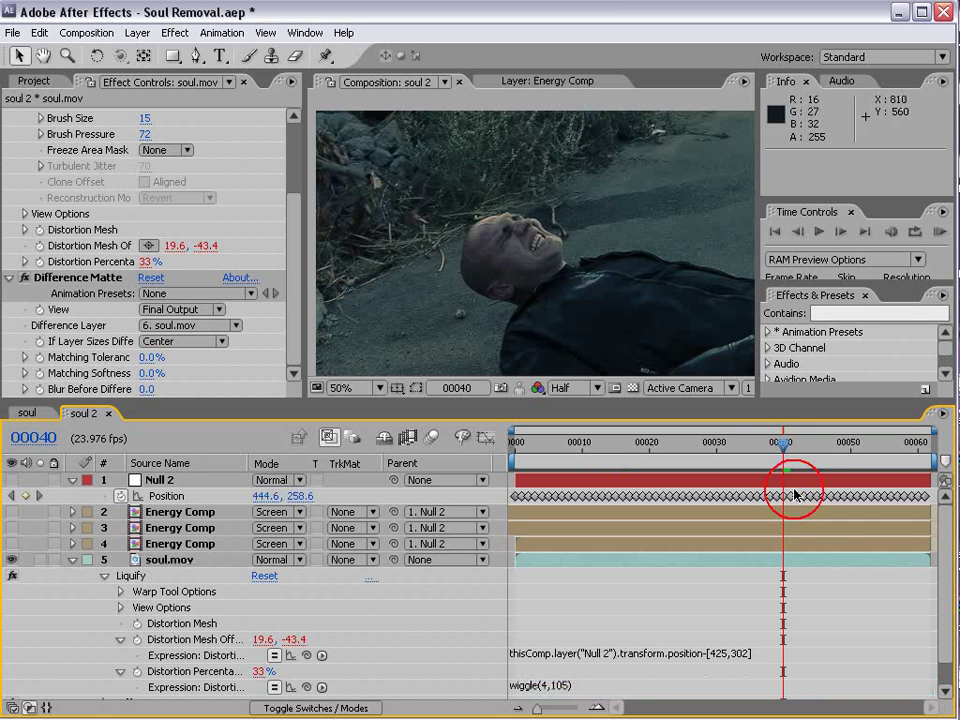
pyautogui.moveTo(731, 436); pyautogui.dragTo(628, 439)
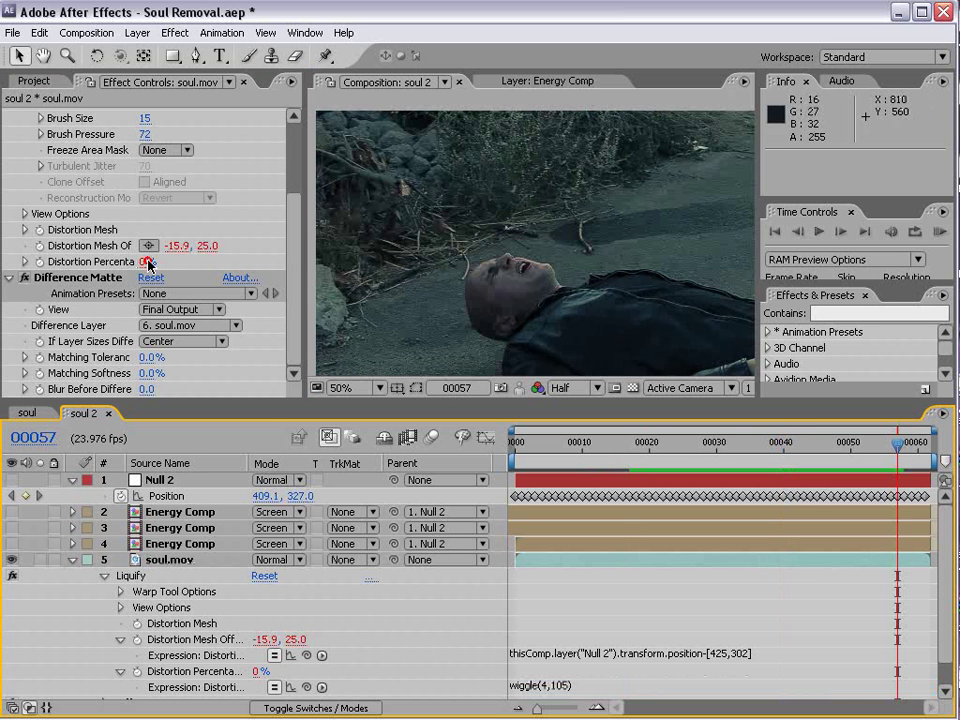
pyautogui.click(148, 262)
pyautogui.press('Return')
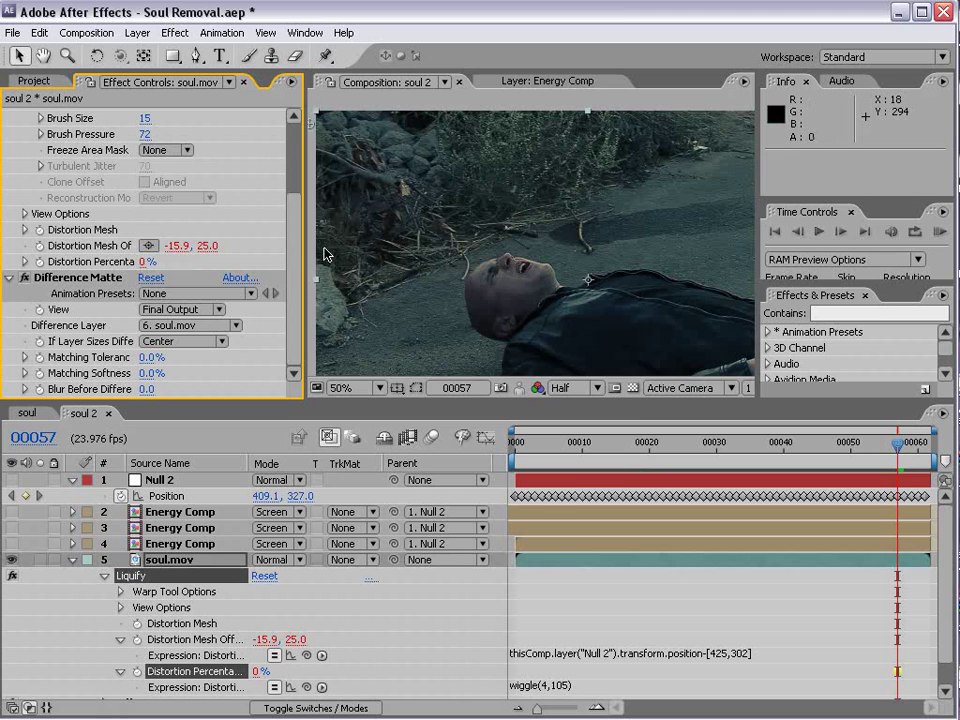
pyautogui.moveTo(548, 442); pyautogui.dragTo(549, 514)
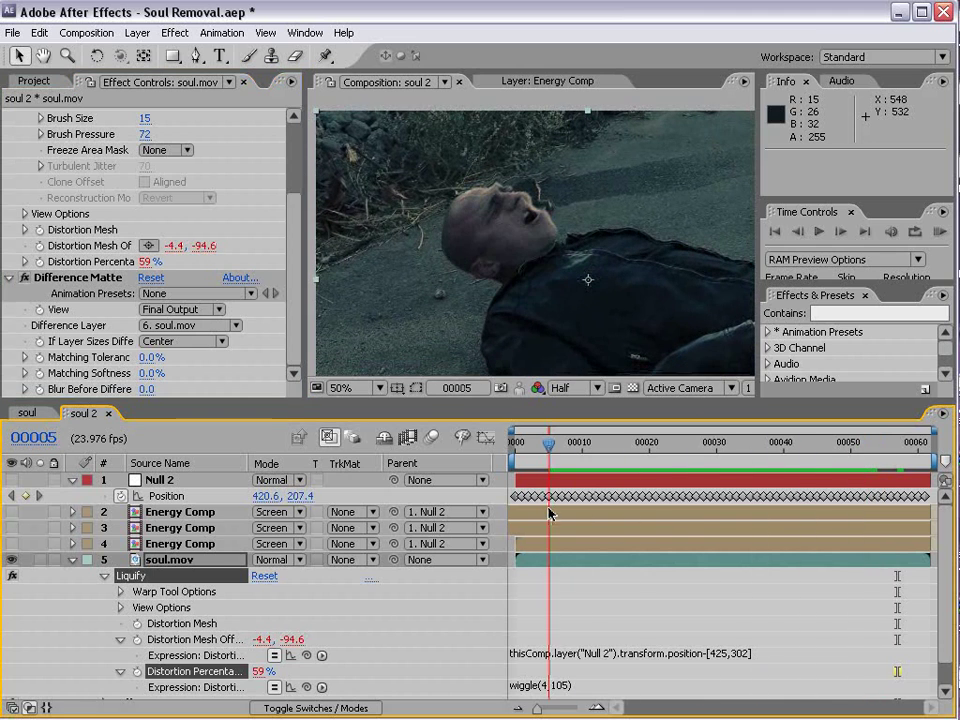
# Reveal the upper soul.mov layer's Opacity and link it to Liquify's Distortion Percentage with an expression
pyautogui.click(73, 560)
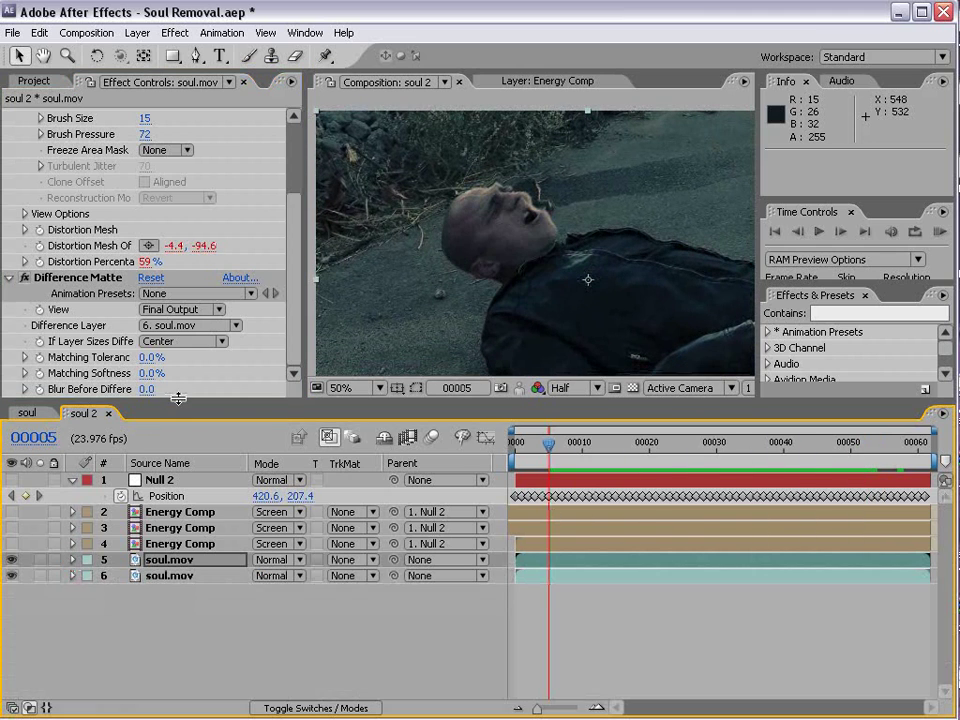
pyautogui.moveTo(178, 399); pyautogui.dragTo(178, 326)
pyautogui.click(168, 487)
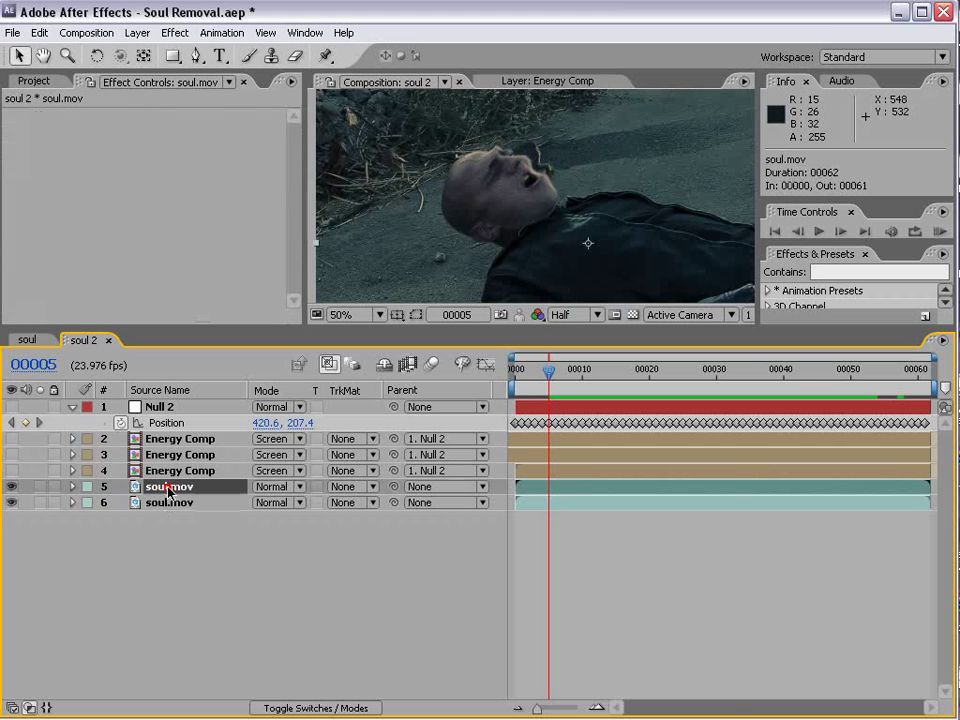
pyautogui.press('t')
pyautogui.press('u')
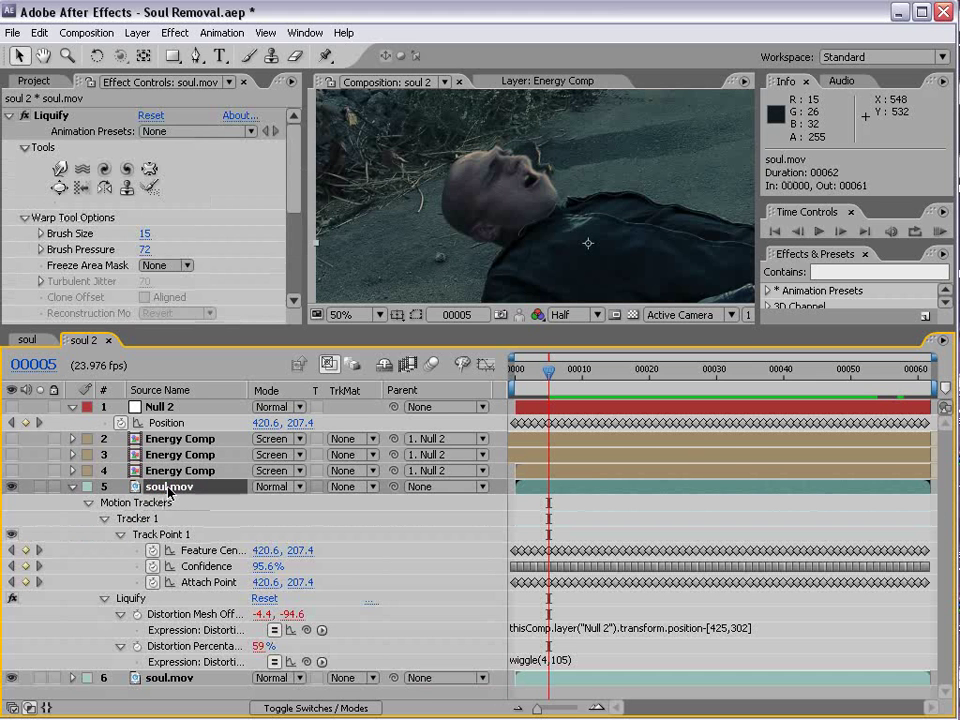
pyautogui.moveTo(262, 328); pyautogui.dragTo(258, 284)
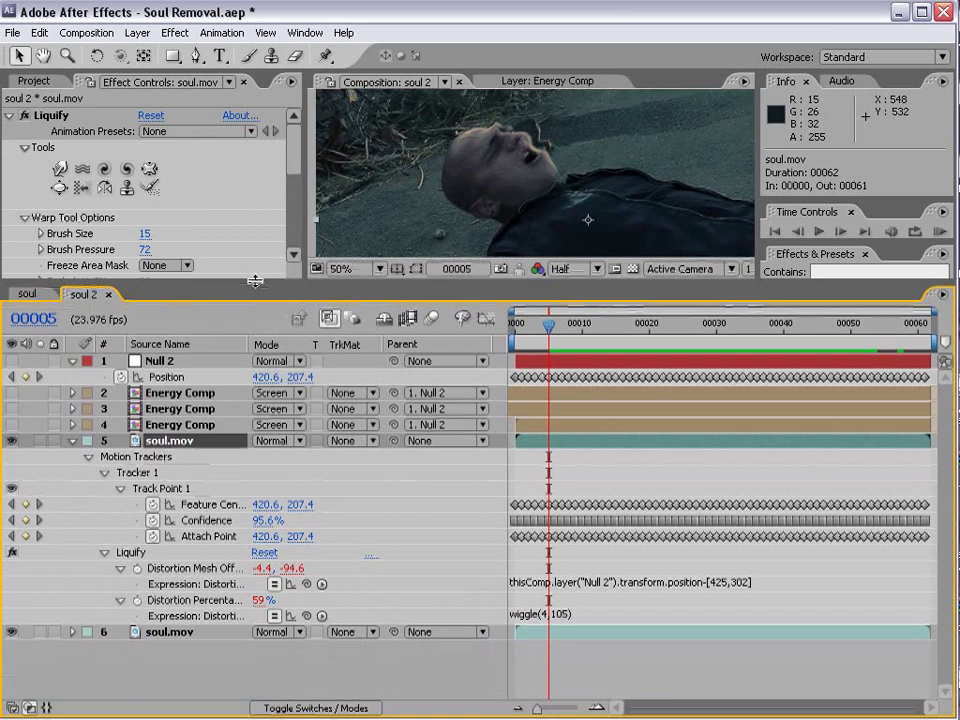
pyautogui.hotkey('shift', 't')
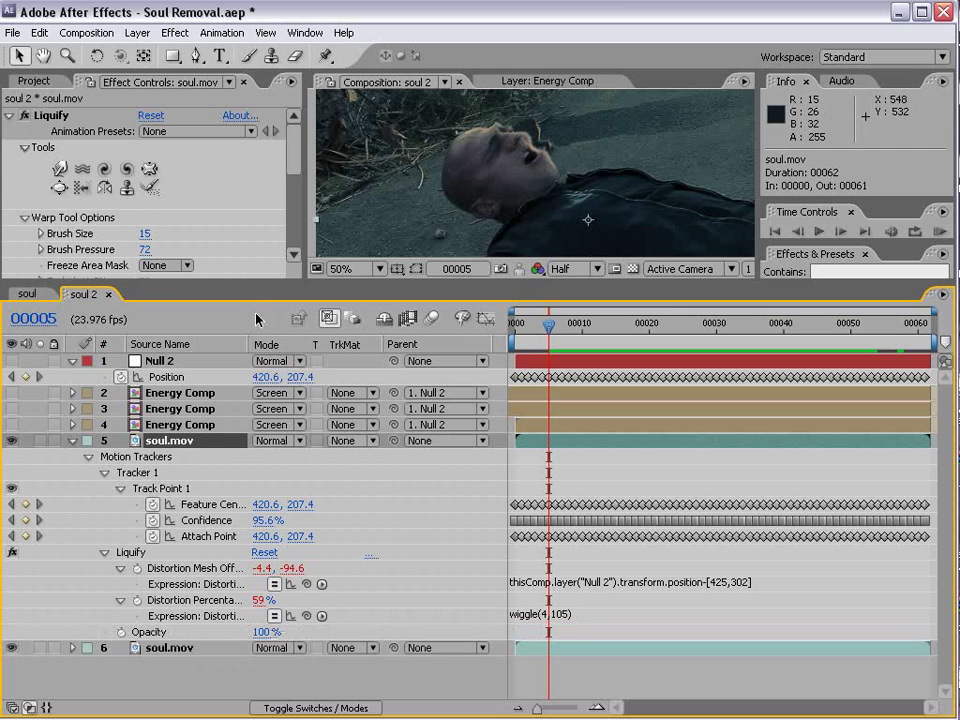
pyautogui.keyDown('alt'); pyautogui.click(121, 633); pyautogui.keyUp('alt')
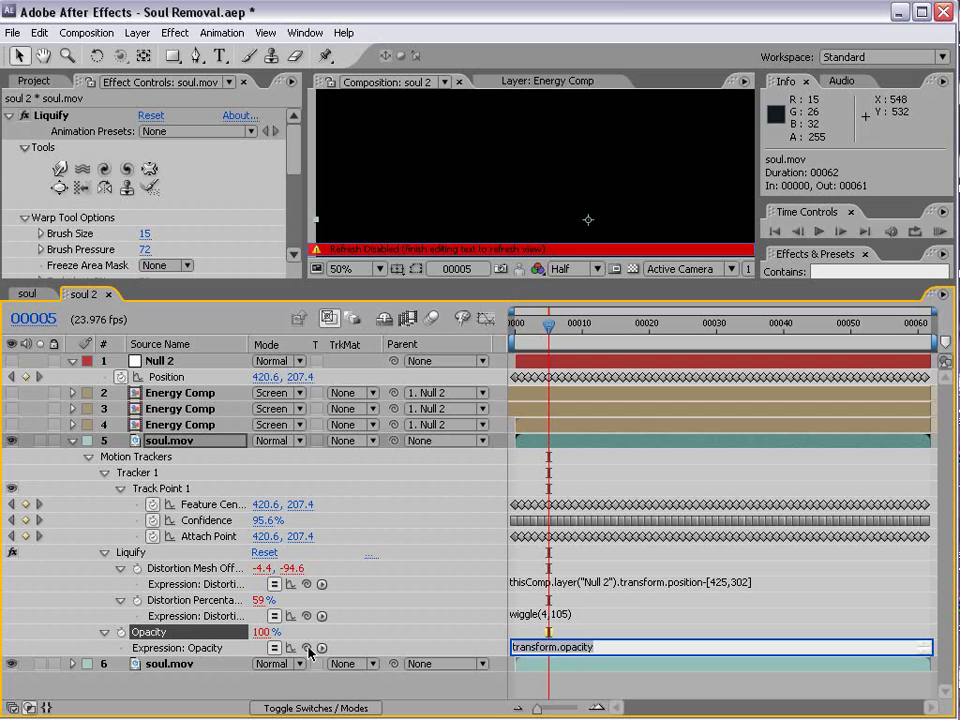
pyautogui.moveTo(307, 648)
pyautogui.mouseDown()
pyautogui.moveTo(395, 622)
pyautogui.moveTo(260, 628)
pyautogui.moveTo(205, 604)
pyautogui.mouseUp()
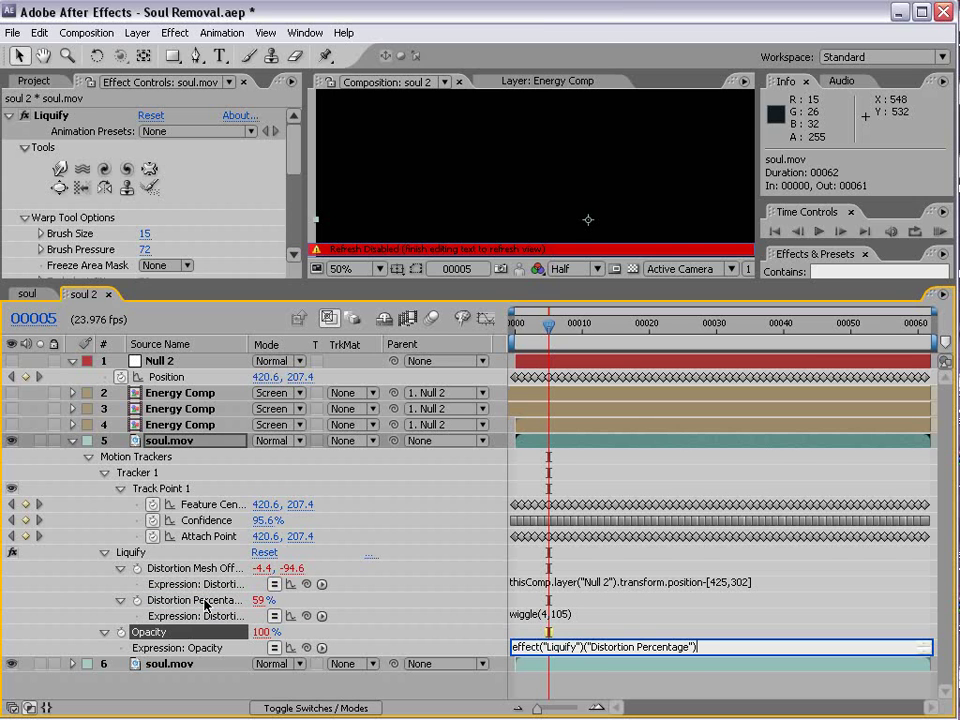
pyautogui.click(681, 635)
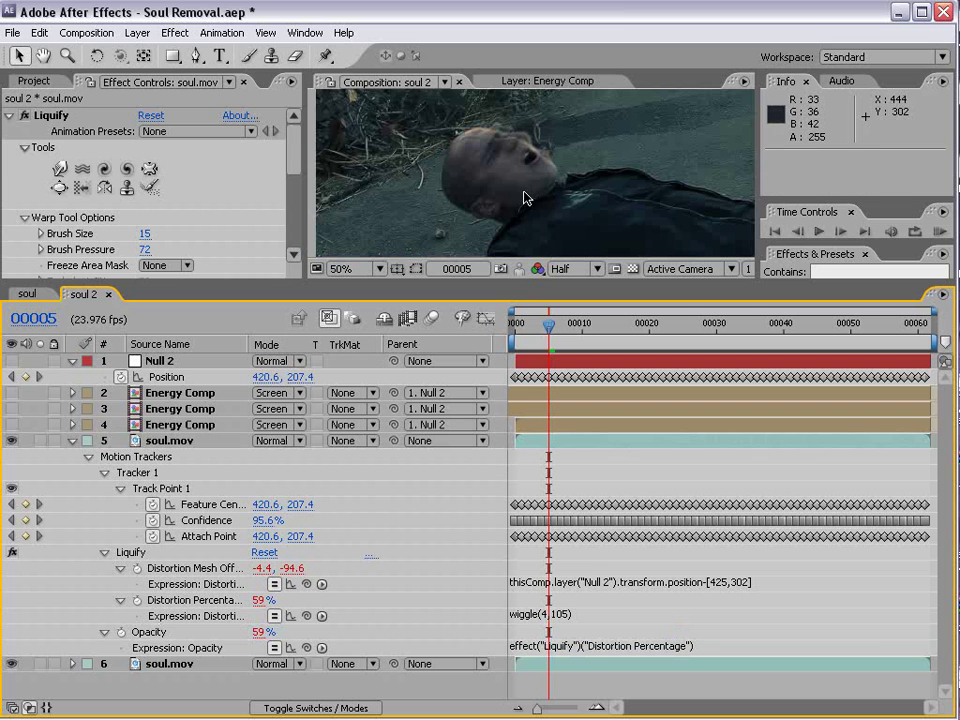
# Examine the face distortion and its changing opacity at 100% zoom between frames 8 and 33
pyautogui.click(557, 328)
pyautogui.moveTo(557, 328); pyautogui.dragTo(570, 324)
pyautogui.scroll(1, 515, 178)
pyautogui.press('space')
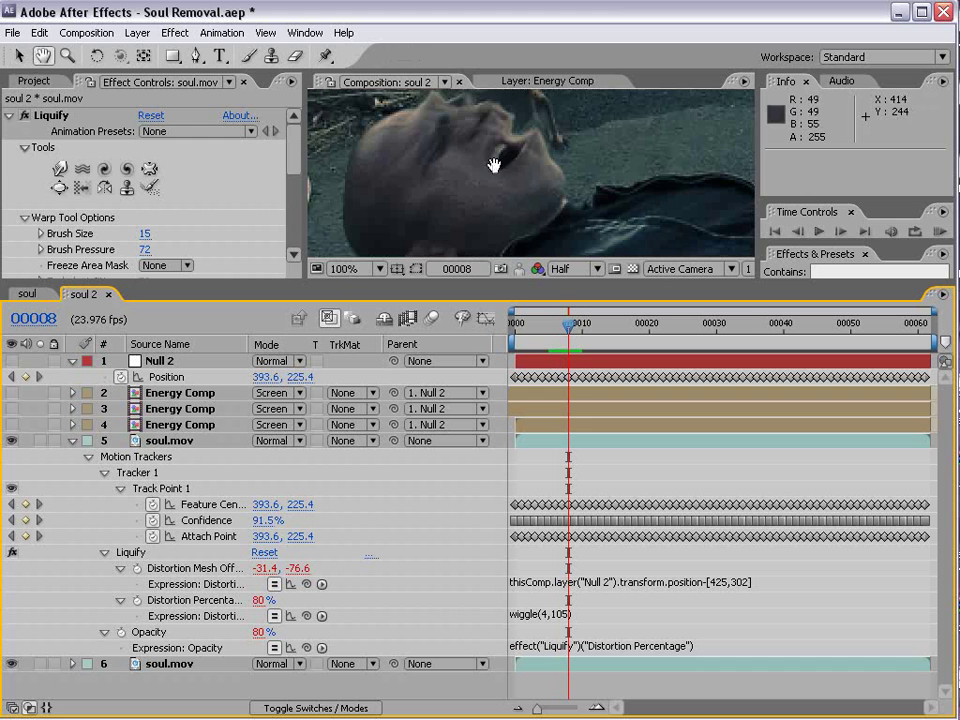
pyautogui.moveTo(493, 163); pyautogui.dragTo(496, 172)
pyautogui.moveTo(572, 333); pyautogui.dragTo(734, 368)
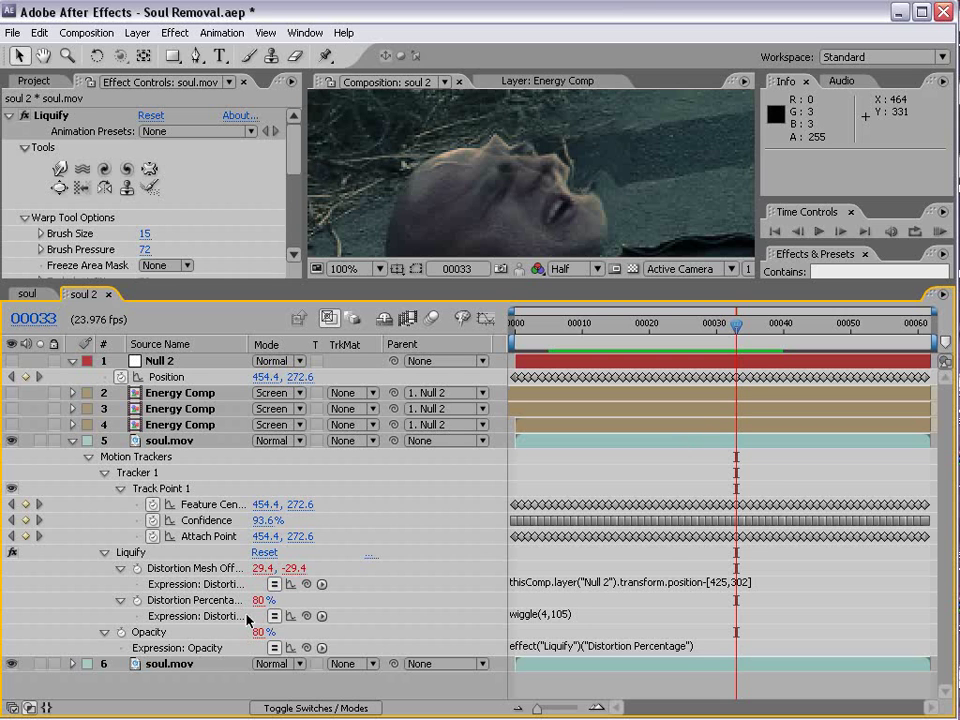
pyautogui.click(615, 647)
# Collapse the properties of the upper soul.mov layer and Null 2, and enlarge the composition view at 50% zoom
pyautogui.click(100, 425)
pyautogui.click(72, 440)
pyautogui.click(73, 362)
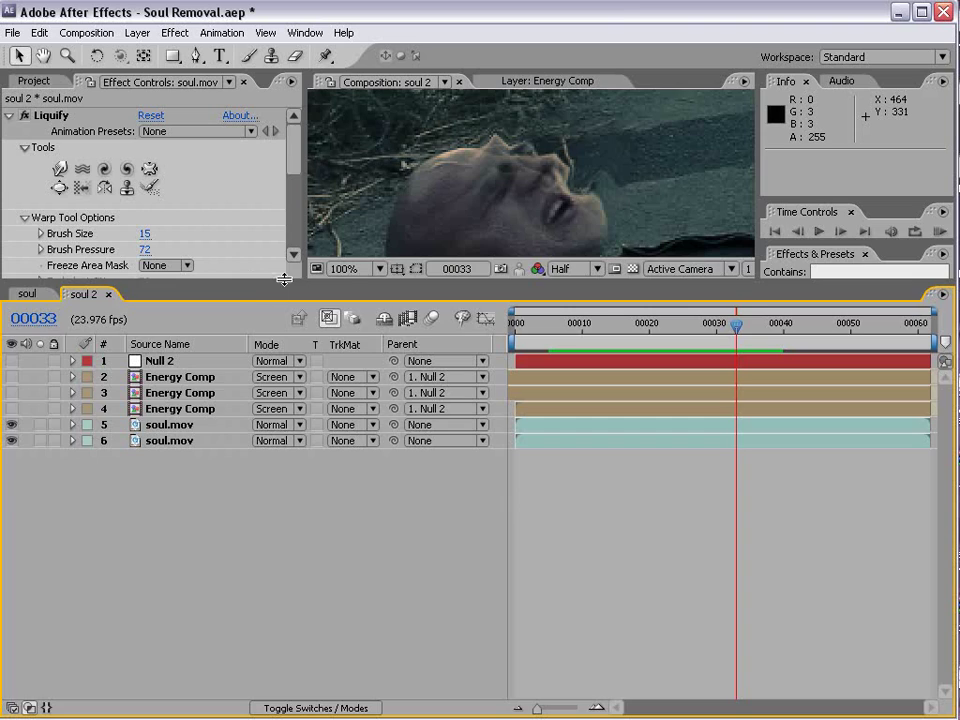
pyautogui.moveTo(285, 280); pyautogui.dragTo(274, 394)
pyautogui.moveTo(304, 296); pyautogui.dragTo(246, 296)
pyautogui.scroll(-1, 500, 270)
pyautogui.press('space')
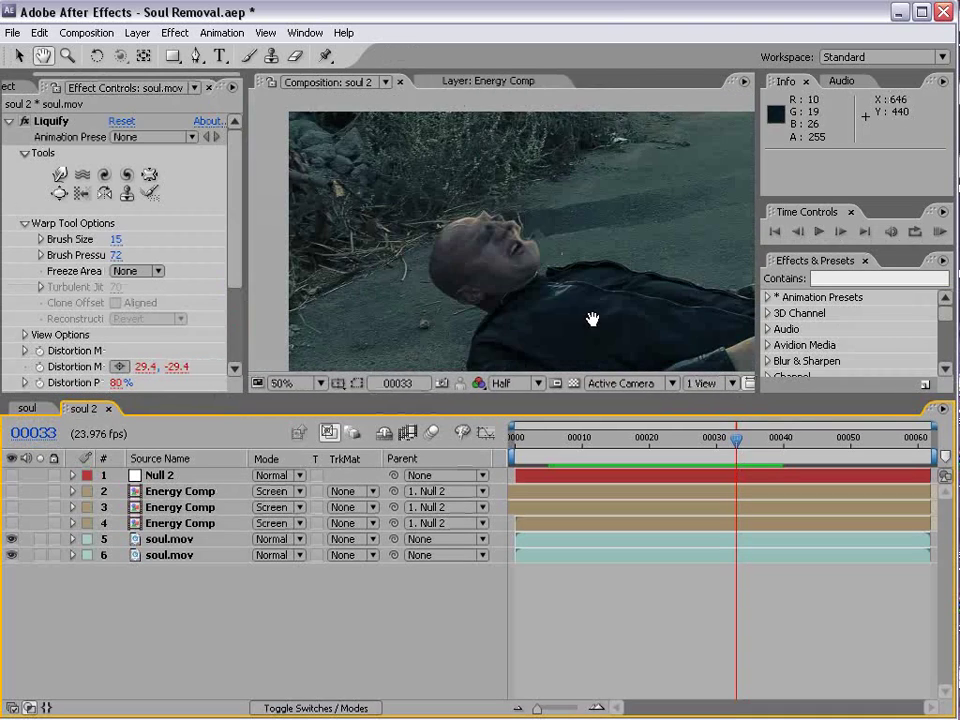
pyautogui.moveTo(592, 319); pyautogui.dragTo(538, 272)
# Show the three Energy Comp layers and check the streams together with the distorted face across the shot
pyautogui.moveTo(737, 440); pyautogui.dragTo(534, 461)
pyautogui.moveTo(10, 523); pyautogui.dragTo(11, 491)
pyautogui.click(558, 391)
pyautogui.moveTo(557, 393); pyautogui.dragTo(557, 449)
pyautogui.press('space')
pyautogui.moveTo(508, 231); pyautogui.dragTo(509, 278)
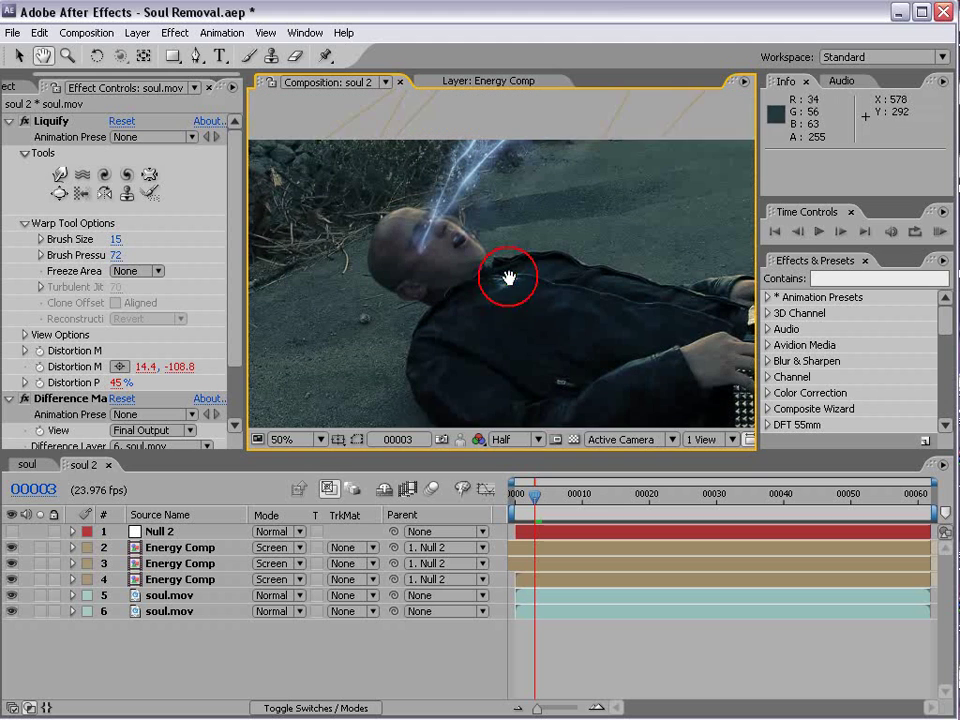
pyautogui.moveTo(535, 494); pyautogui.dragTo(716, 500)
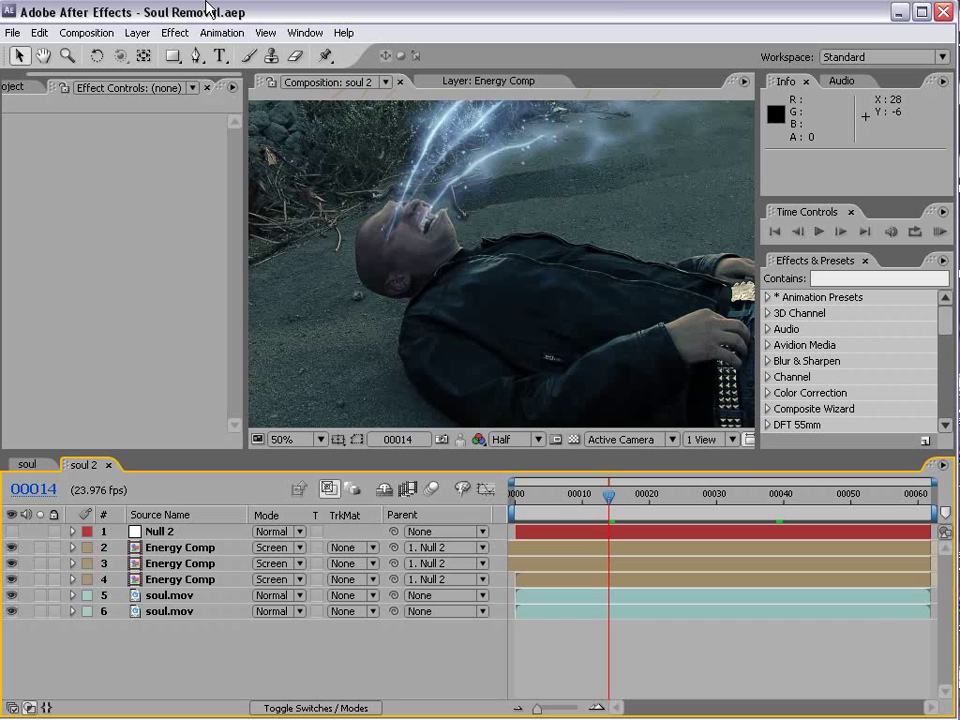
# Create an adjustment layer above all layers, apply Curves to it and raise the RGB curve to brighten the image
pyautogui.click(137, 32)
pyautogui.moveTo(200, 52)
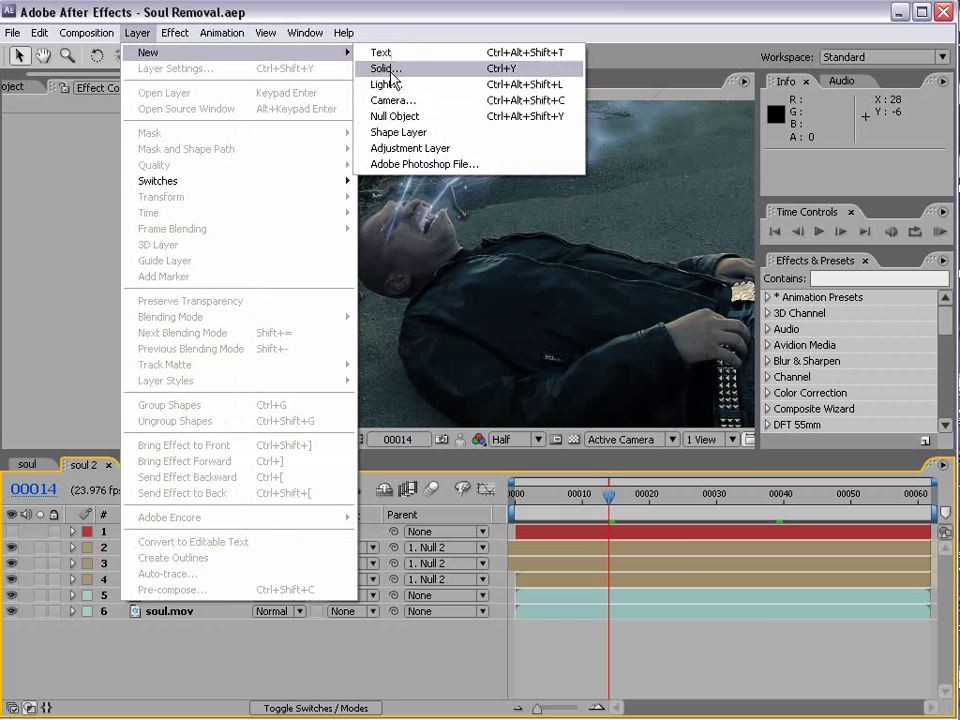
pyautogui.click(400, 148)
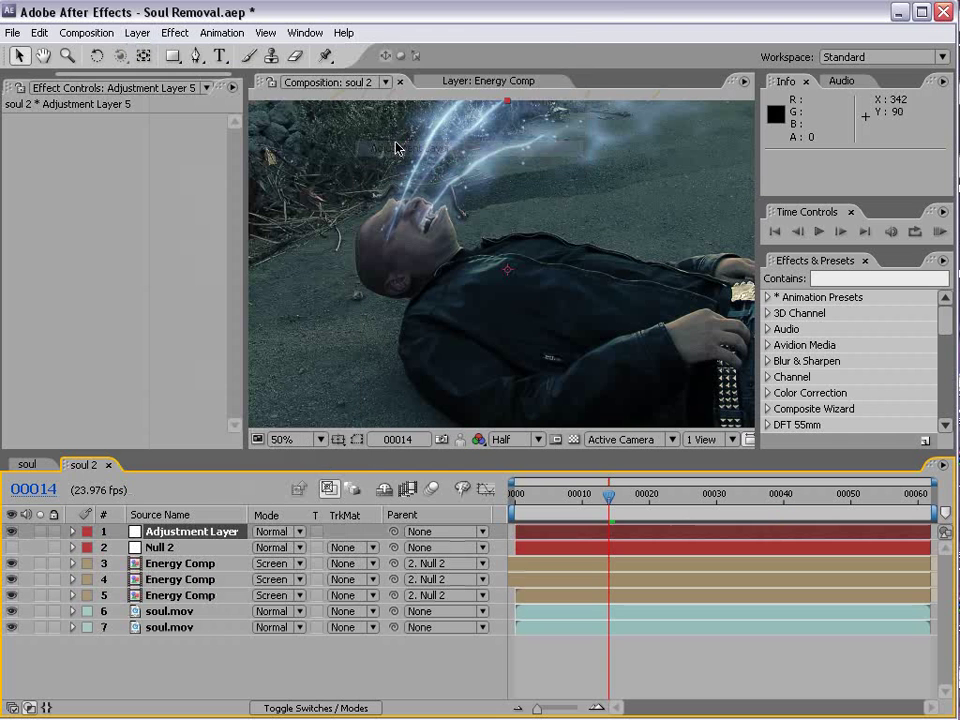
pyautogui.click(176, 32)
pyautogui.moveTo(214, 188)
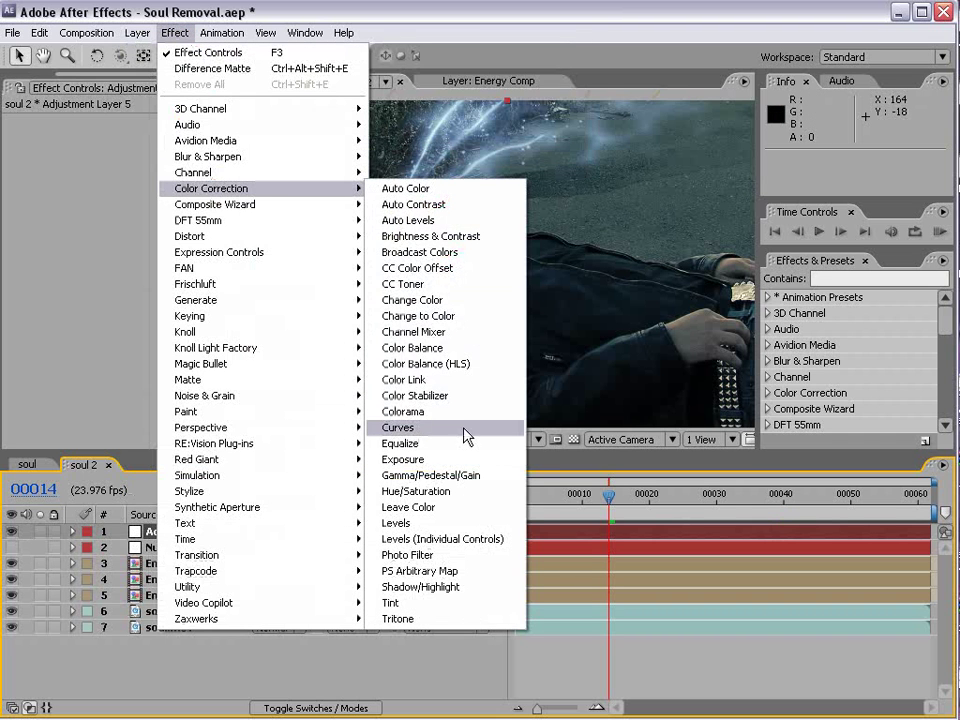
pyautogui.click(464, 433)
pyautogui.moveTo(94, 204); pyautogui.dragTo(100, 245)
# Warm the image in the adjustment layer's Curves by raising the Red curve and lowering the Blue curve's midtones
pyautogui.click(137, 152)
pyautogui.click(145, 170)
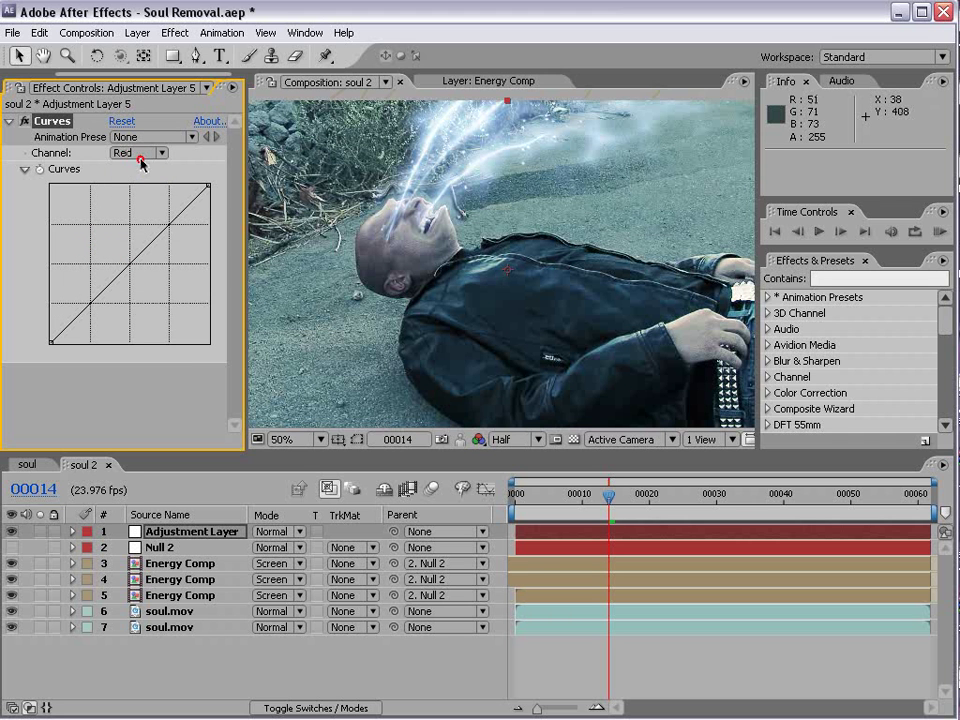
pyautogui.click(141, 158)
pyautogui.click(148, 154)
pyautogui.moveTo(141, 255)
pyautogui.mouseDown()
pyautogui.moveTo(120, 242)
pyautogui.moveTo(146, 261)
pyautogui.mouseUp()
pyautogui.click(137, 152)
pyautogui.click(130, 140)
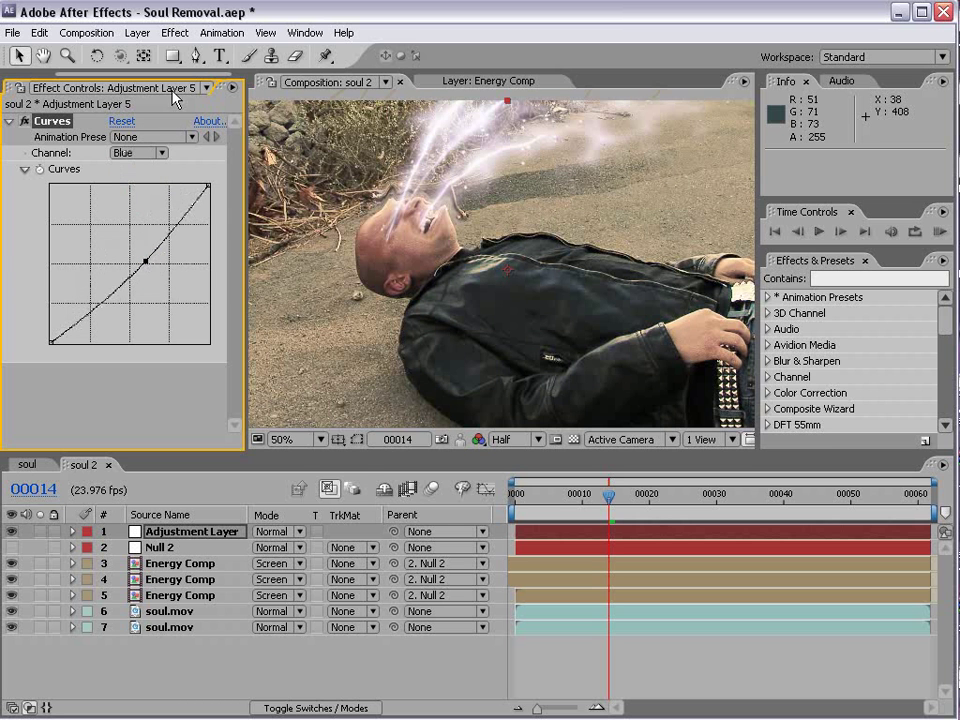
# Add Glow to the adjustment layer with a threshold of 82.4%, a radius of 62 and an intensity of 0.2
pyautogui.click(175, 32)
pyautogui.moveTo(242, 494)
pyautogui.click(431, 671)
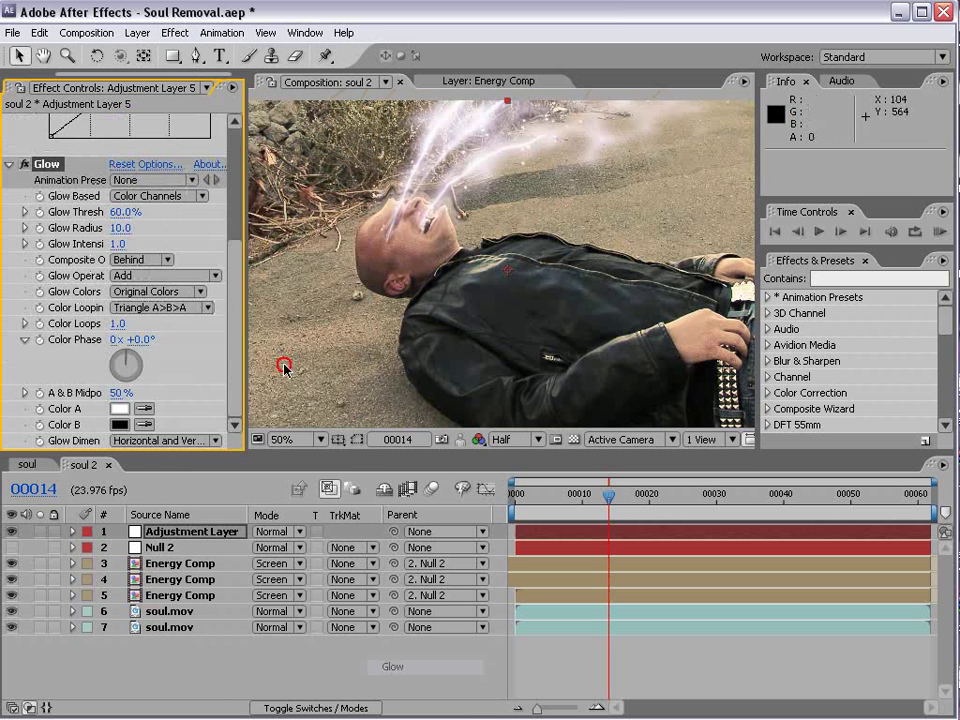
pyautogui.moveTo(122, 211); pyautogui.dragTo(14, 253)
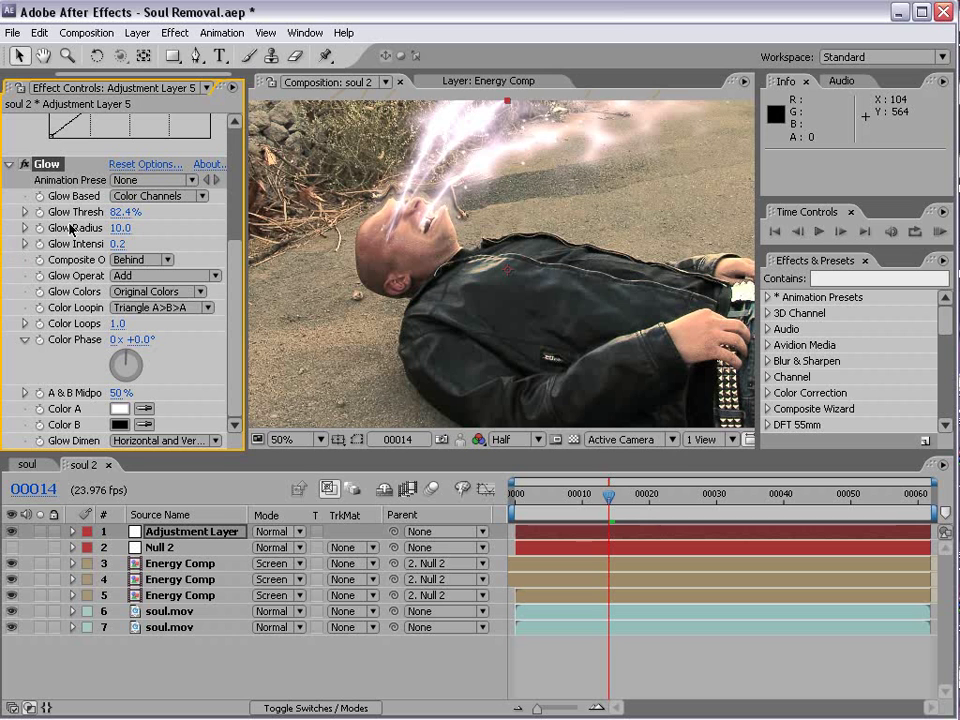
pyautogui.moveTo(118, 228); pyautogui.dragTo(170, 228)
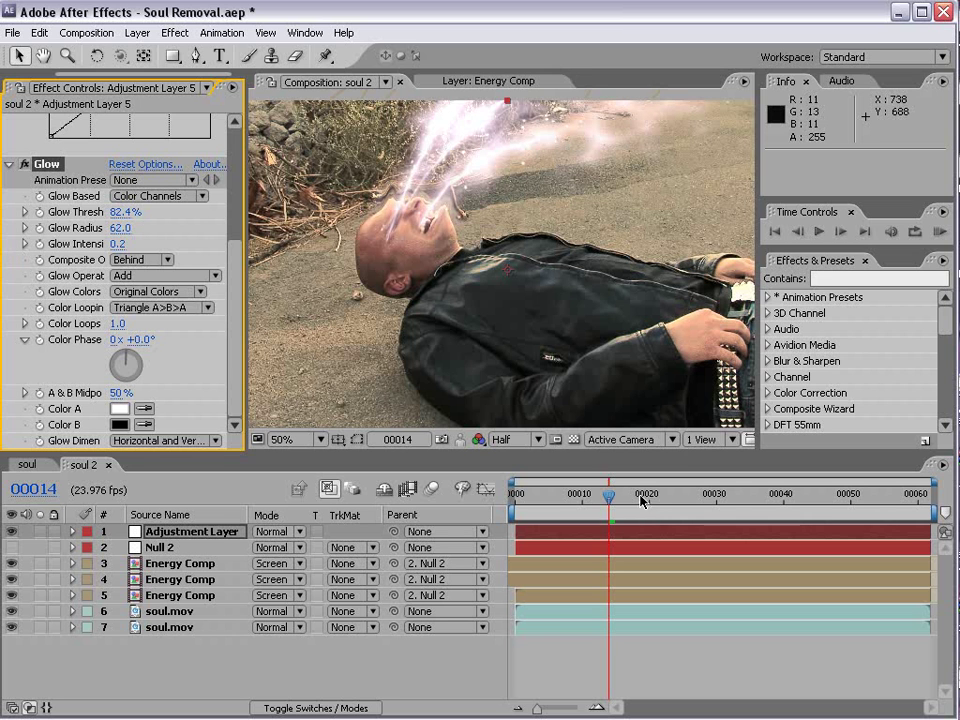
# Reveal the Opacity of the top adjustment layer and set it to 0%
pyautogui.click(631, 650)
pyautogui.click(162, 532)
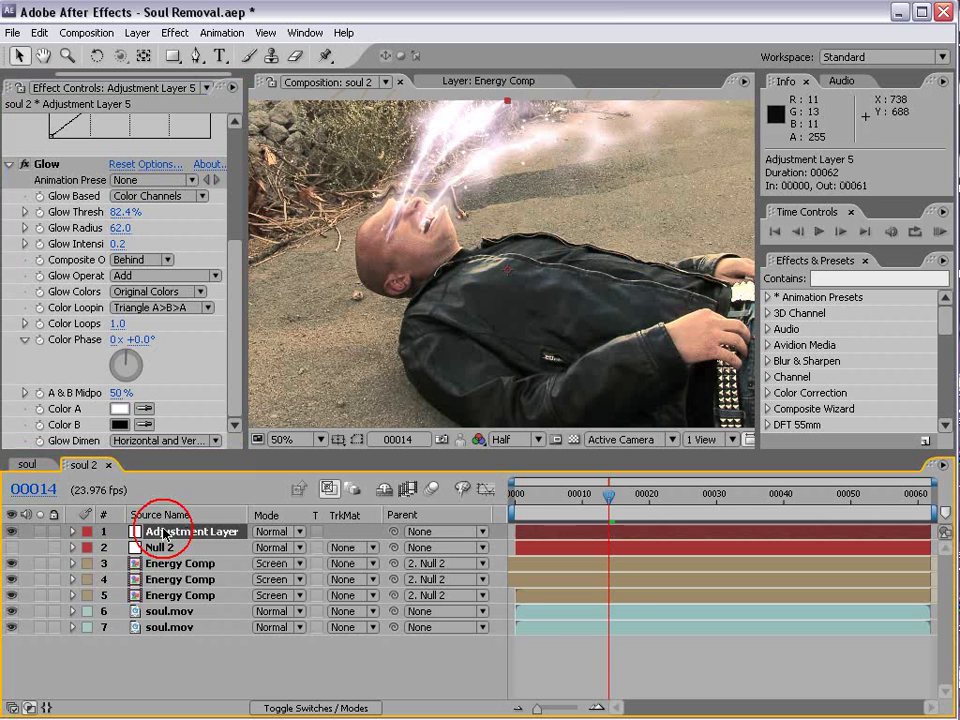
pyautogui.press('t')
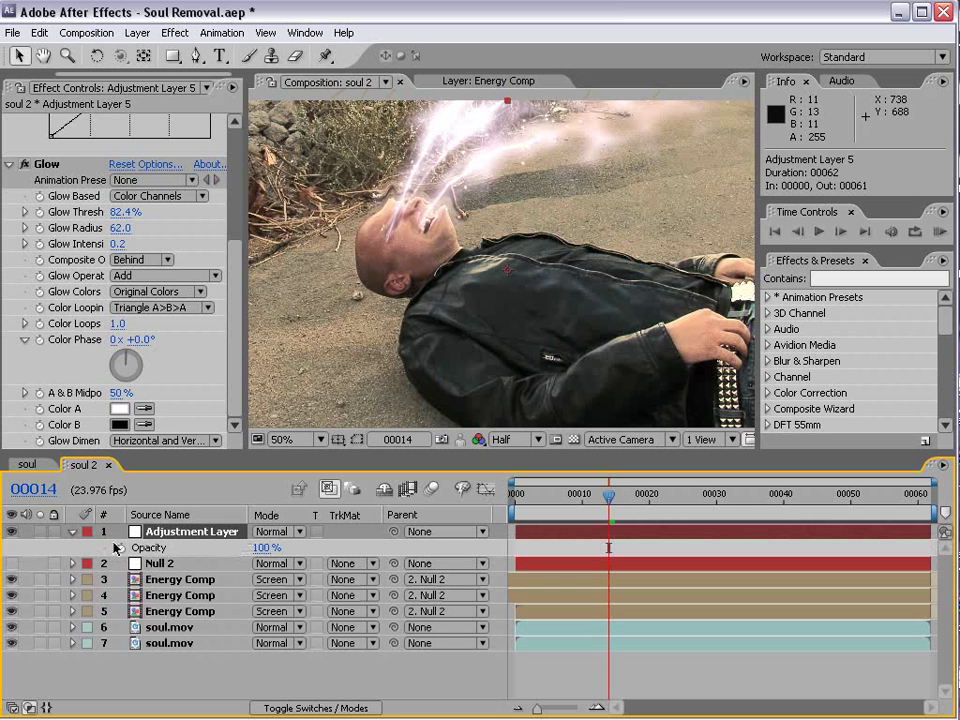
pyautogui.click(262, 548)
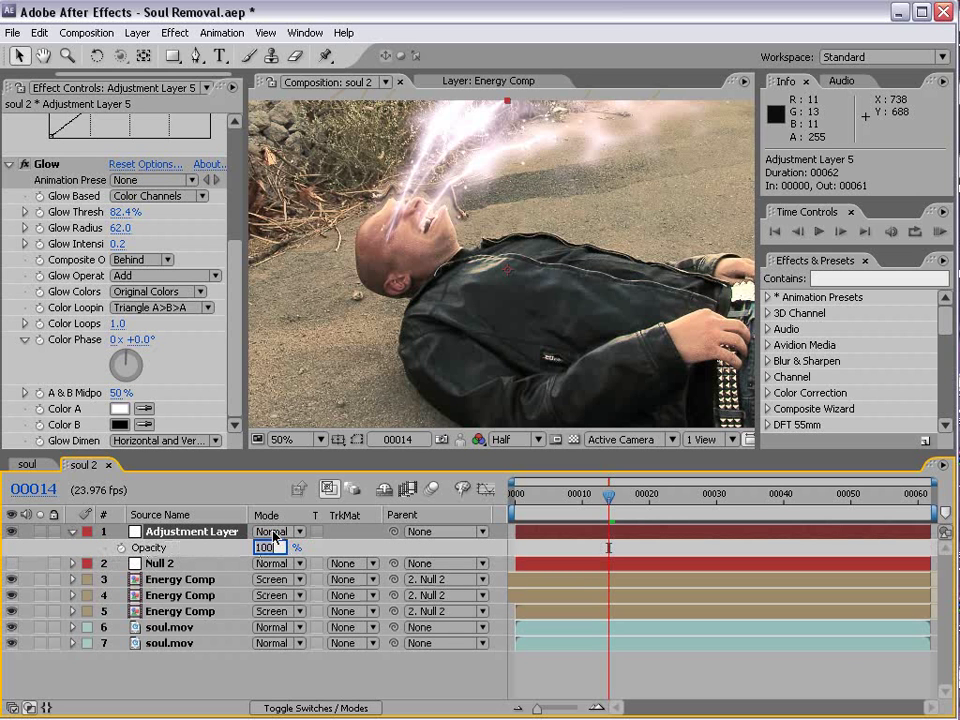
pyautogui.press('Return')
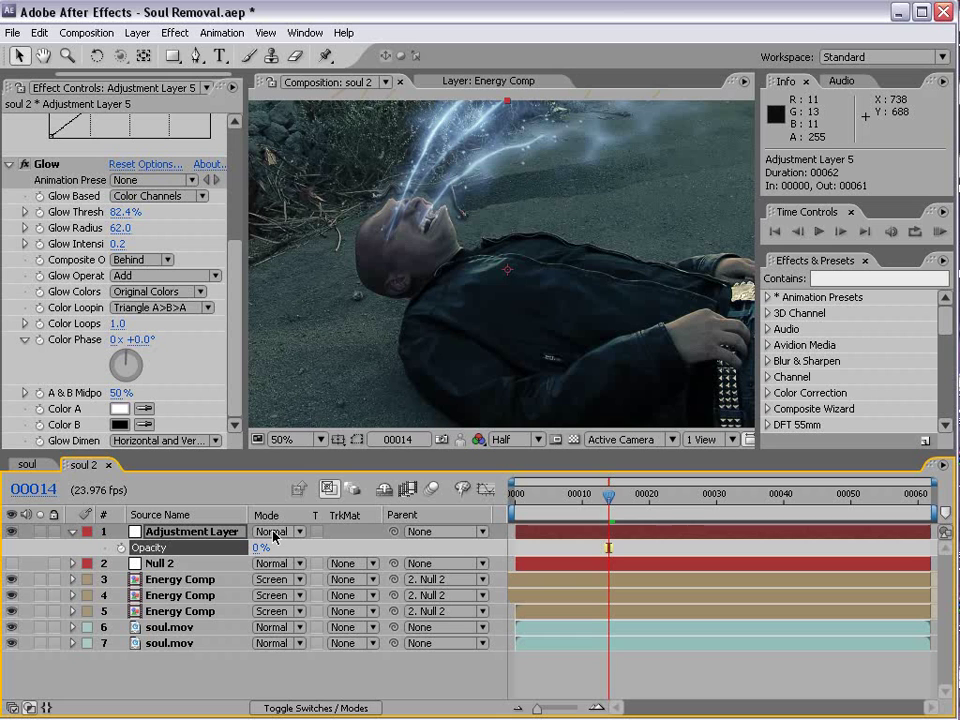
# Add the expression wiggle(8,100) to the adjustment layer's Opacity and check the value graph it produces
pyautogui.keyDown('alt'); pyautogui.click(121, 548); pyautogui.keyUp('alt')
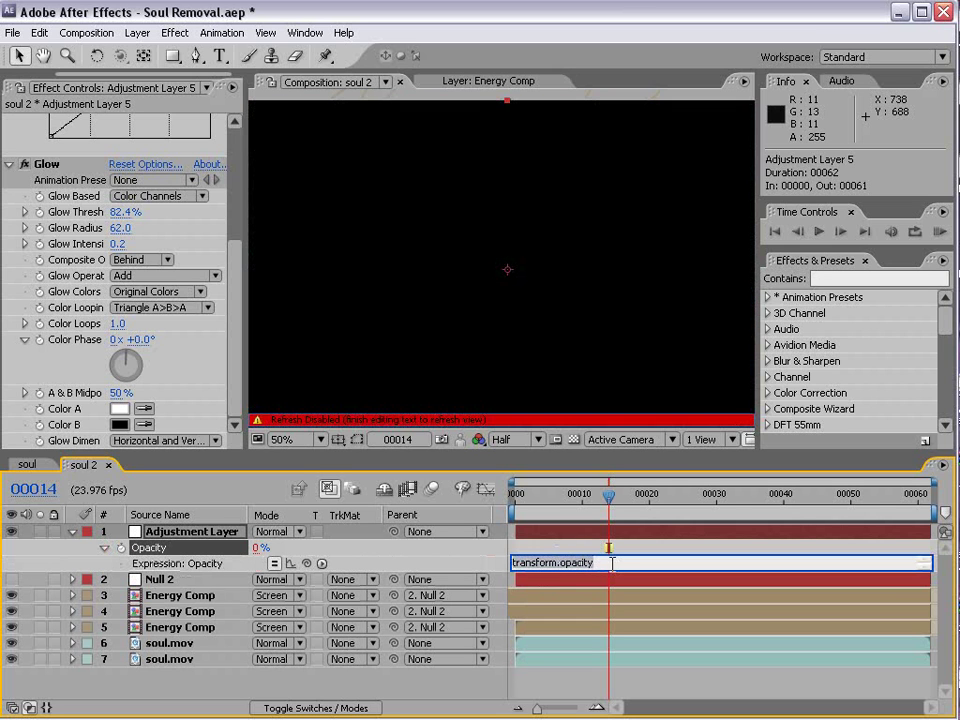
pyautogui.write('wiggle(5')
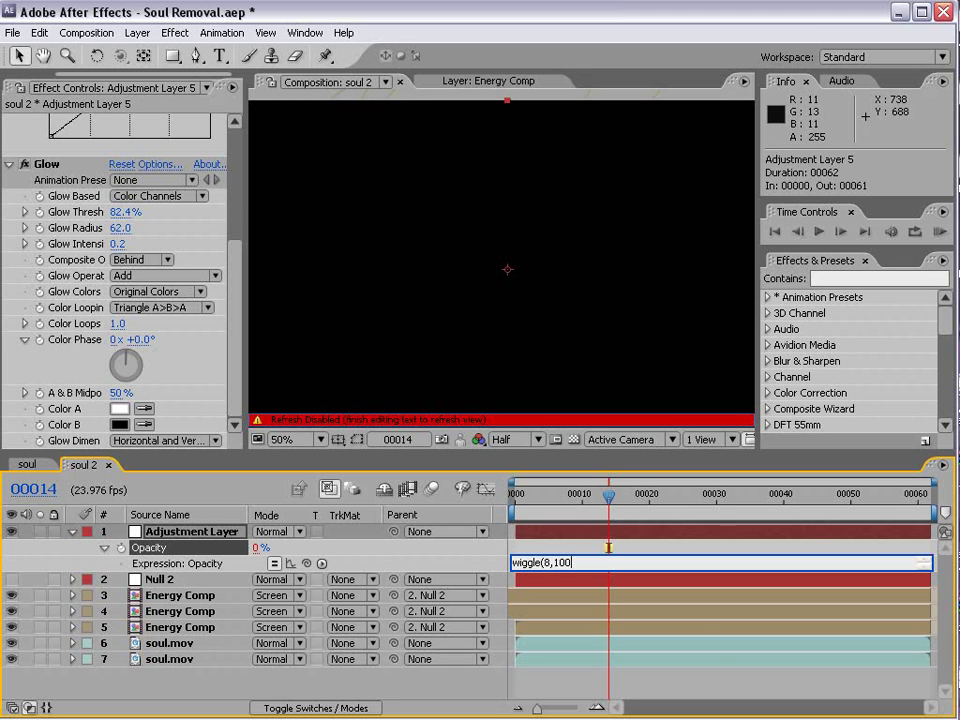
pyautogui.click(292, 565)
pyautogui.click(487, 489)
pyautogui.moveTo(521, 496); pyautogui.dragTo(596, 497)
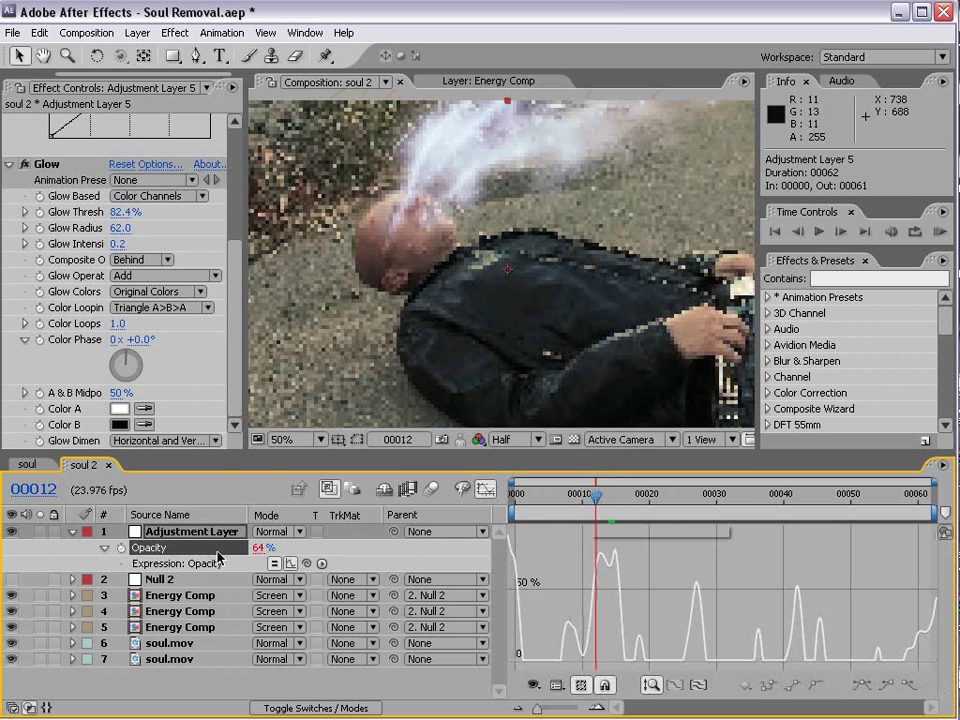
pyautogui.click(292, 564)
pyautogui.click(485, 493)
# Change the adjustment layer's Opacity expression to wiggle(10,100) and preview the flicker over the shot
pyautogui.click(546, 562)
pyautogui.moveTo(546, 562); pyautogui.dragTo(645, 549)
pyautogui.press('BackSpace')
pyautogui.write('10')
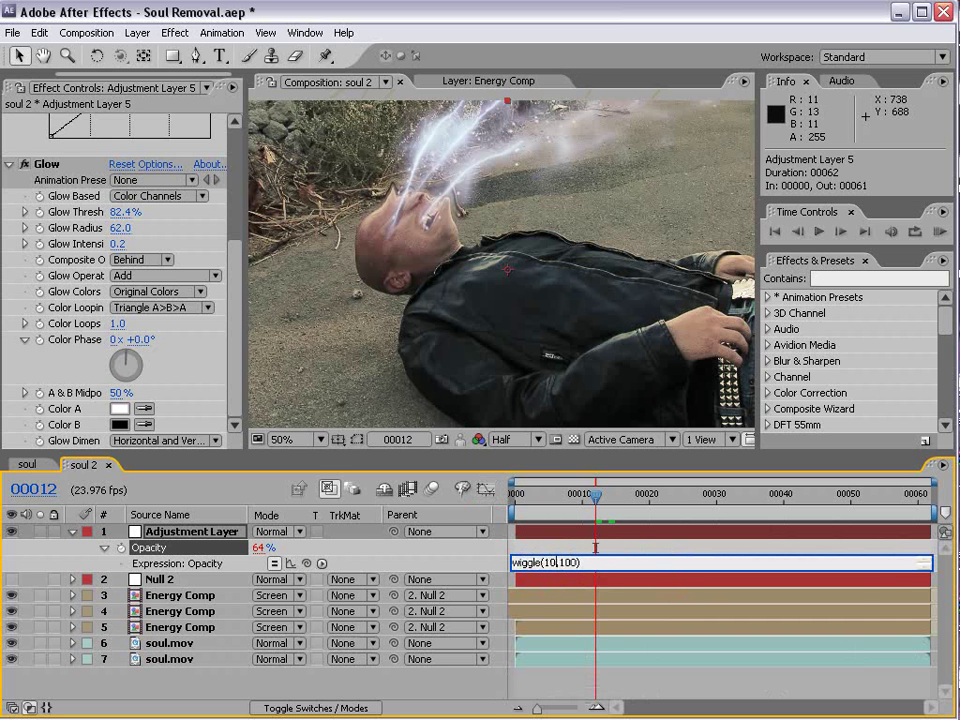
pyautogui.click(617, 681)
pyautogui.scroll(-1, 538, 297)
pyautogui.moveTo(596, 494); pyautogui.dragTo(804, 494)
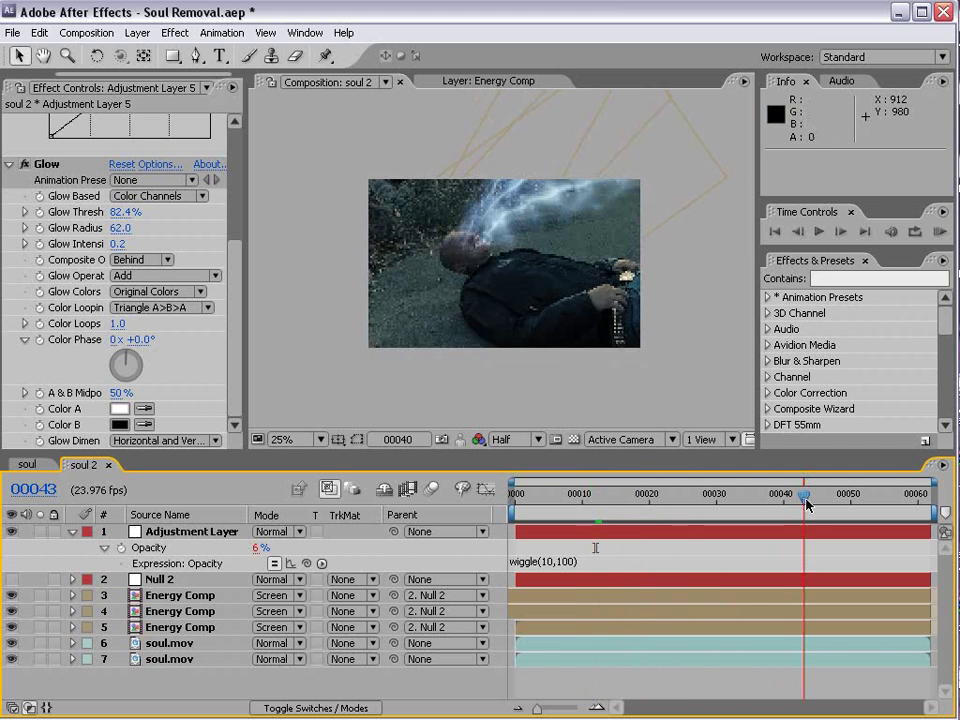
pyautogui.scroll(1, 583, 336)
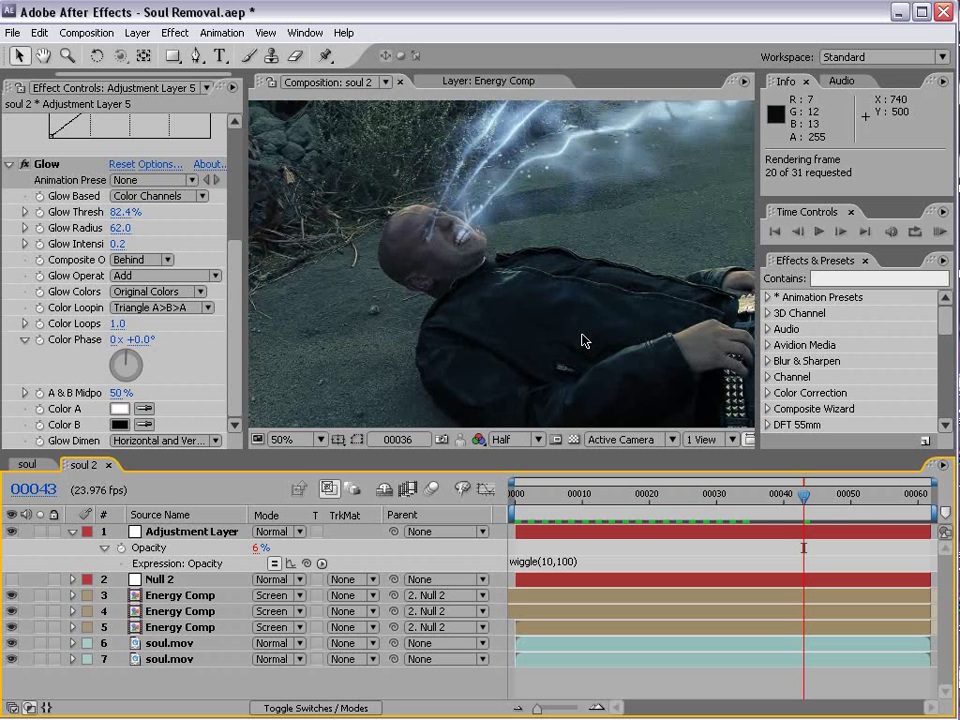
# Inspect the Liquify face layer on its own and up close, then with all layers visible back to frame 0
pyautogui.click(165, 643)
pyautogui.click(40, 643)
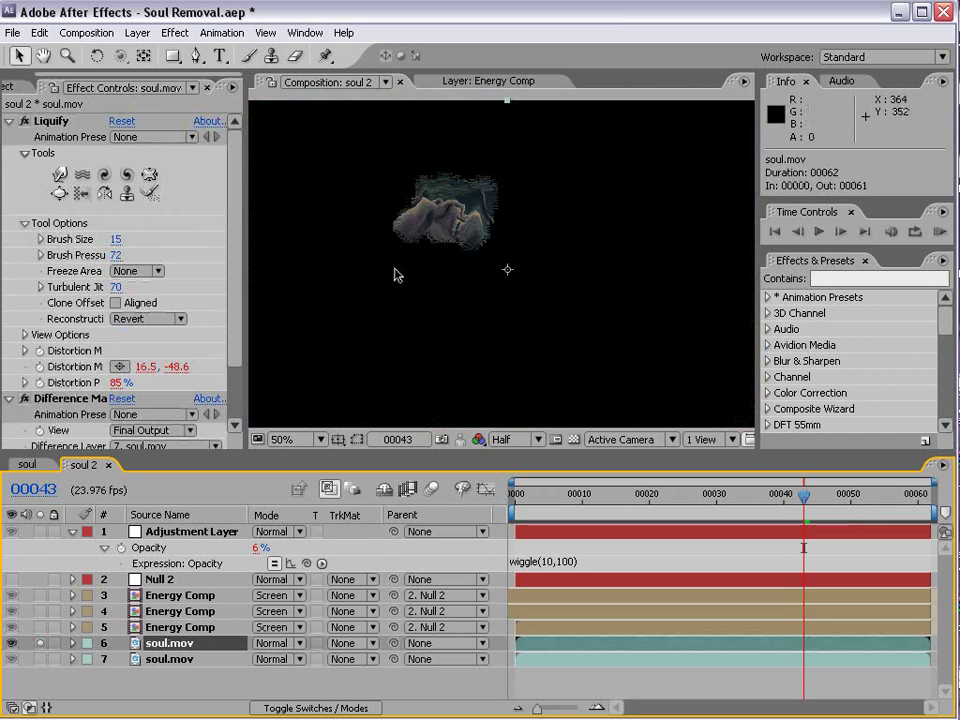
pyautogui.press('.')
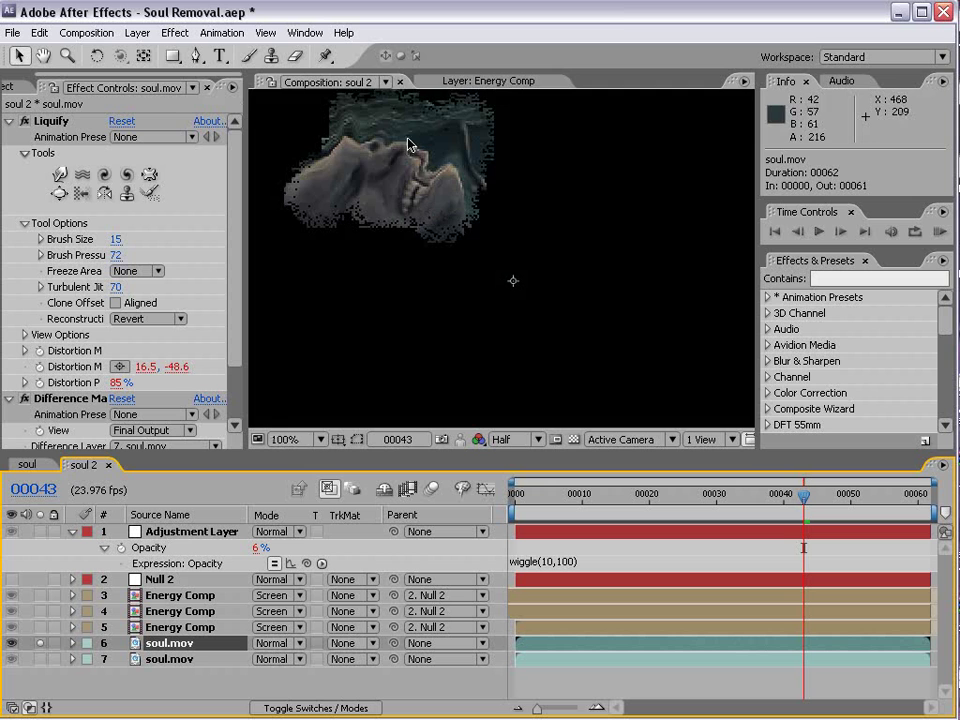
pyautogui.click(40, 643)
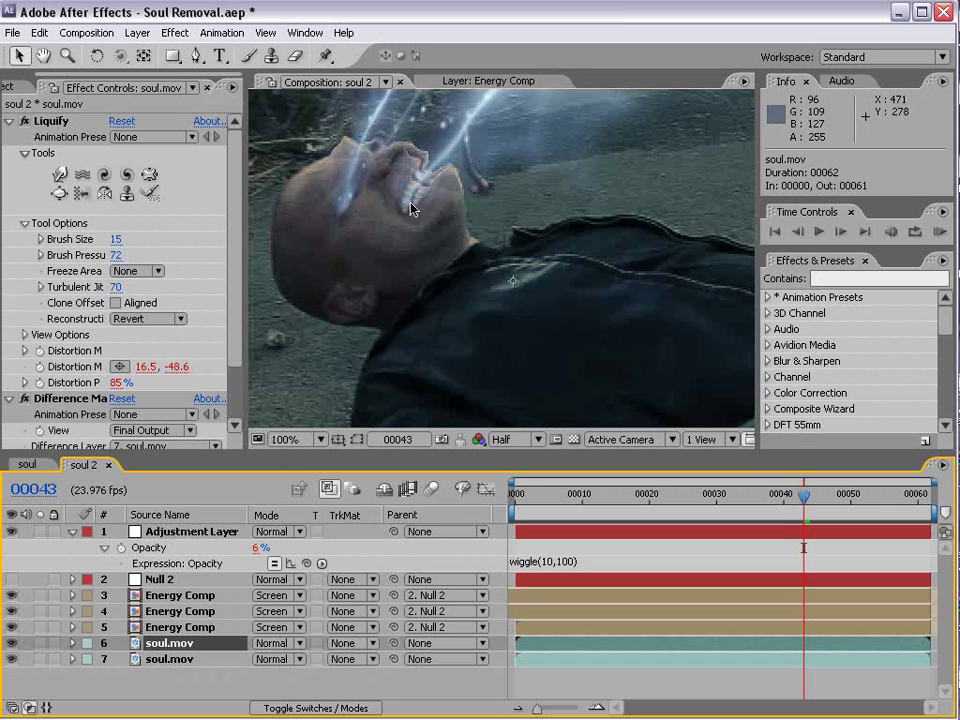
pyautogui.press(',')
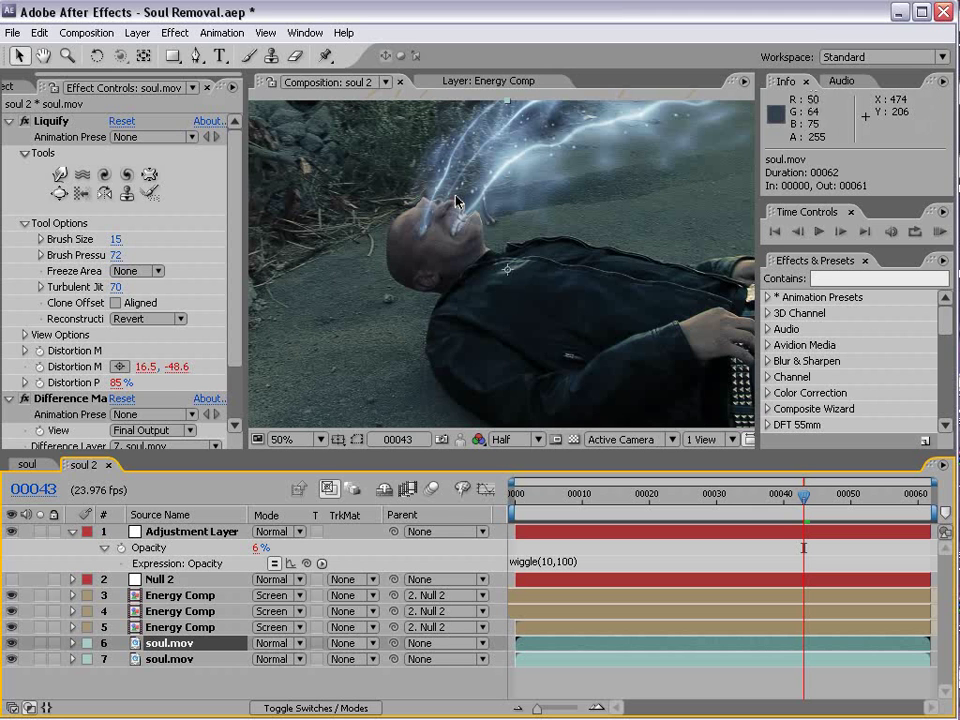
pyautogui.moveTo(847, 498); pyautogui.dragTo(469, 552)
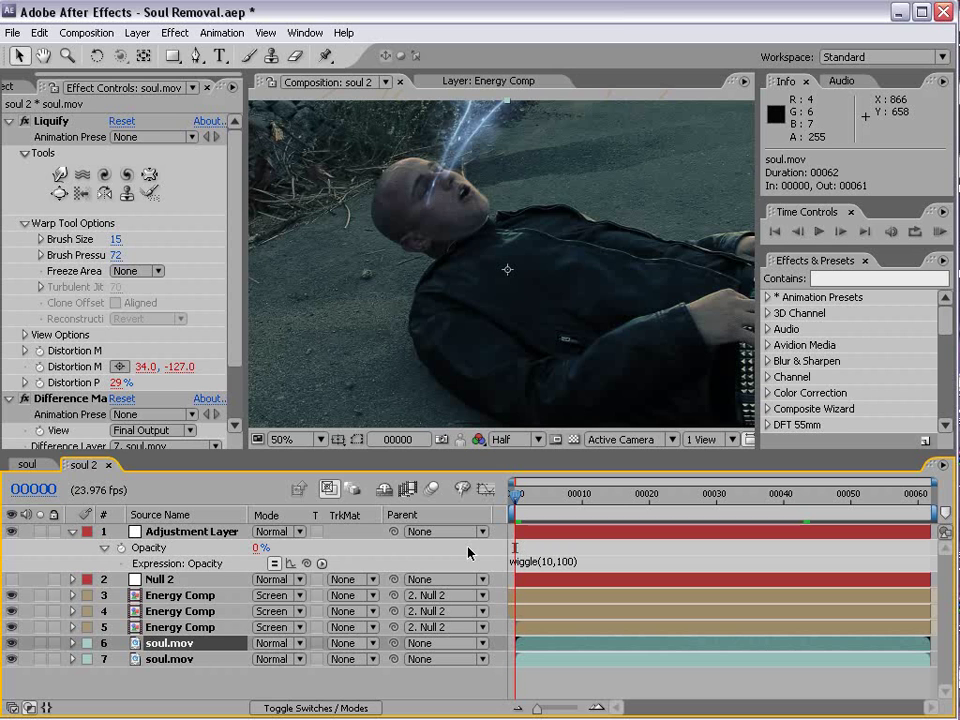
# In the soul composition, view the two soul.mov layers without the energy and glow, restore all layers and compare with the browser photo
pyautogui.click(5, 88)
pyautogui.click(572, 660)
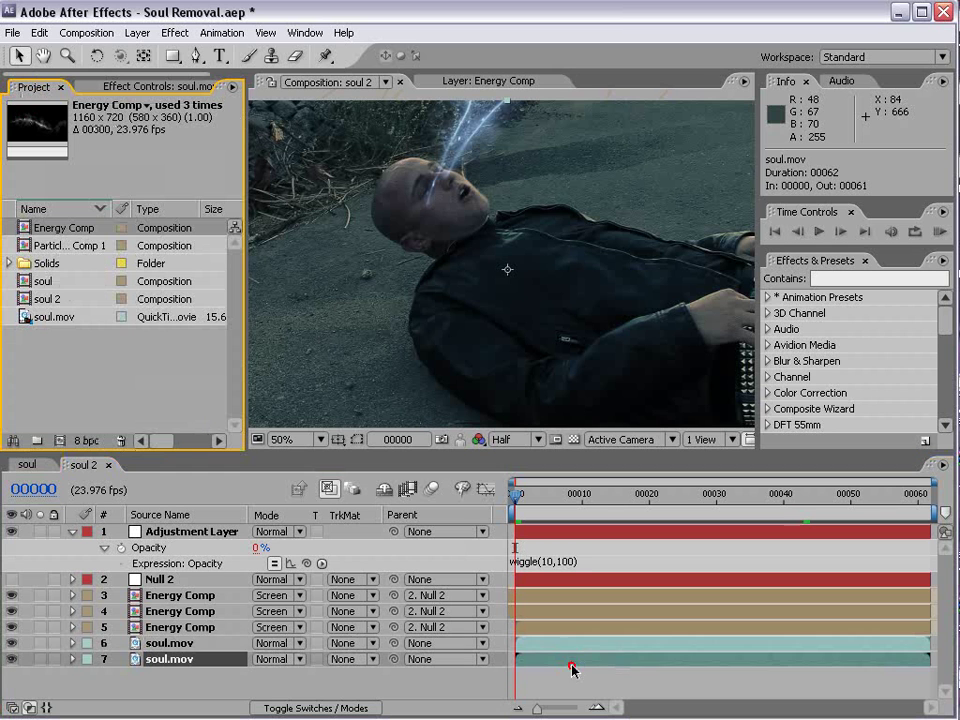
pyautogui.click(564, 686)
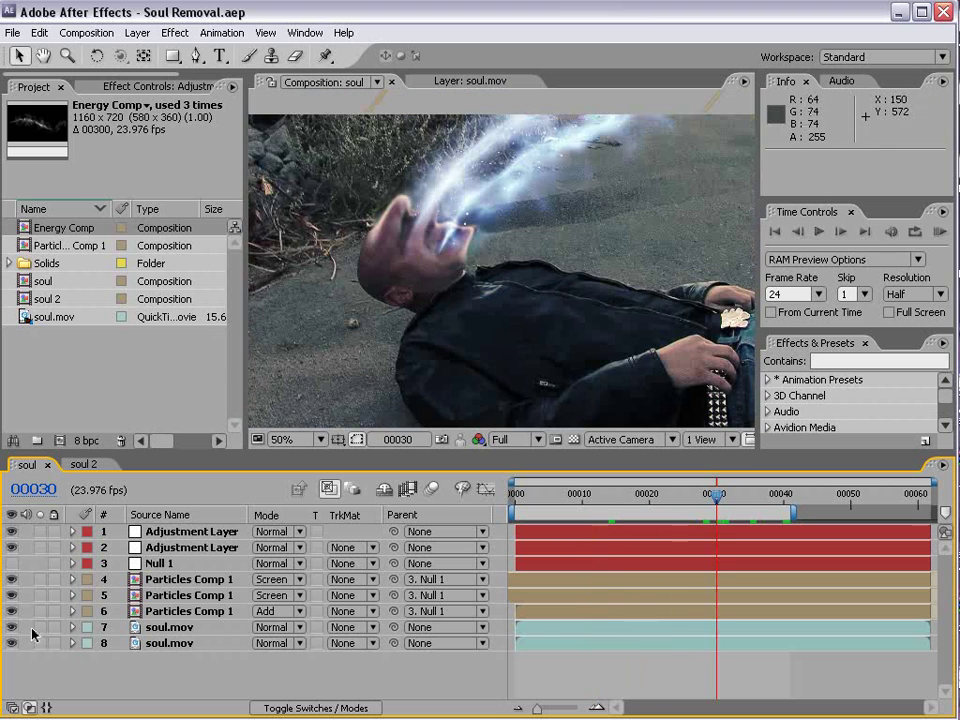
pyautogui.moveTo(41, 627); pyautogui.dragTo(41, 643)
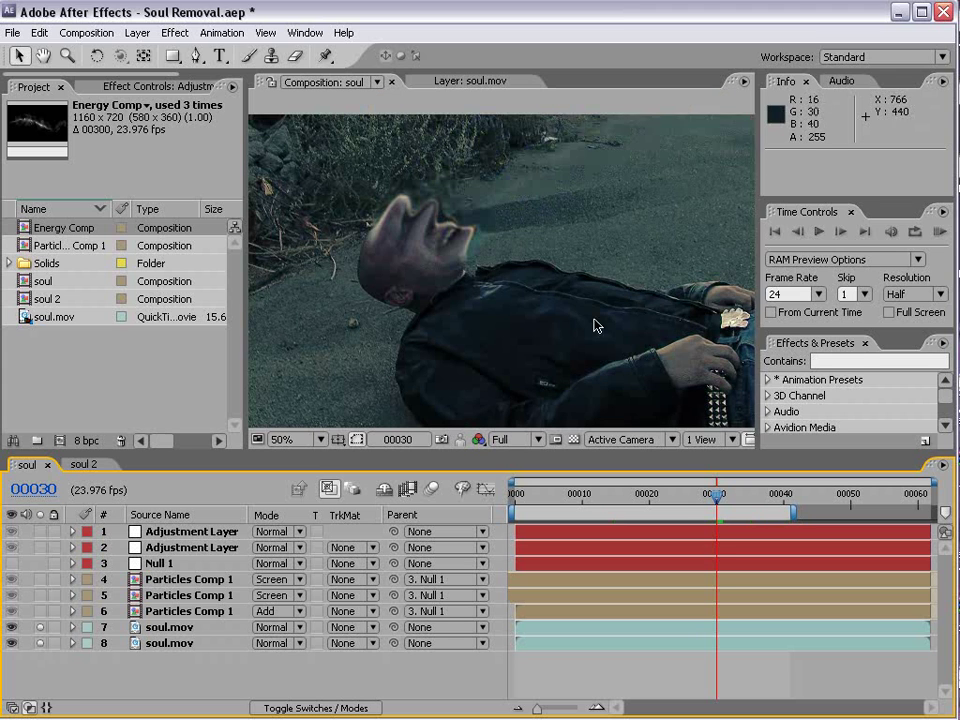
pyautogui.hotkey('alt', 'Tab')
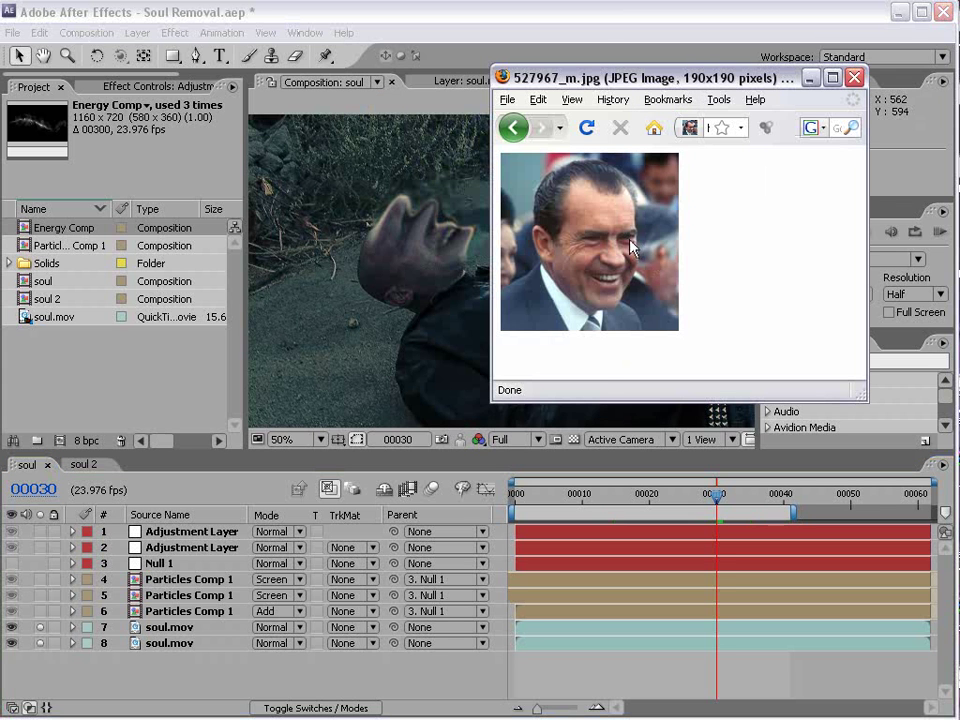
pyautogui.moveTo(39, 628); pyautogui.dragTo(43, 643)
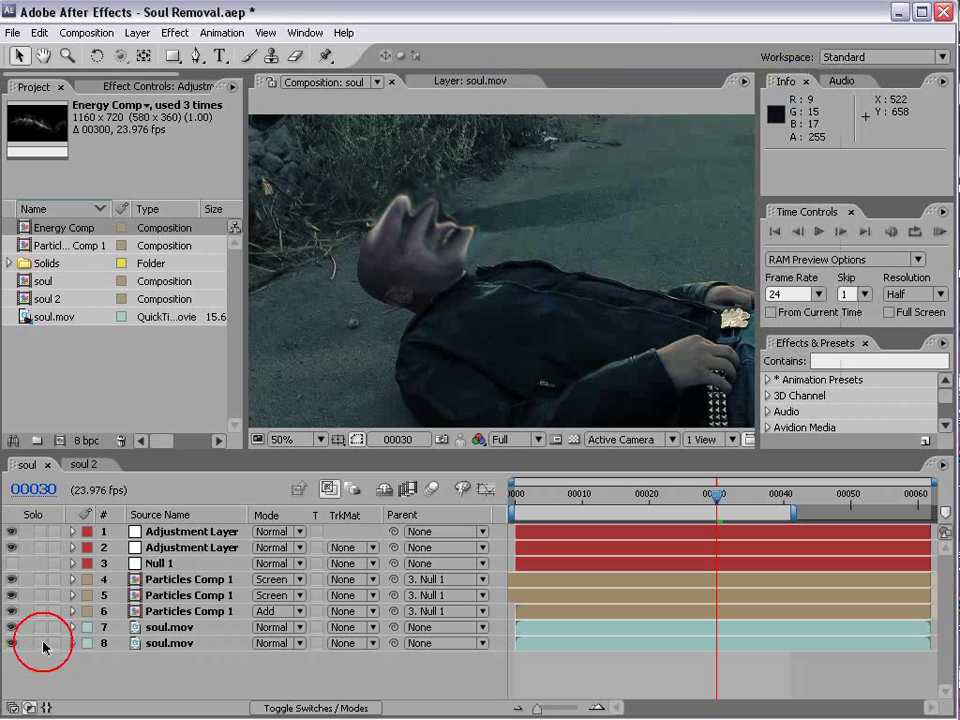
pyautogui.hotkey('alt', 'Tab')
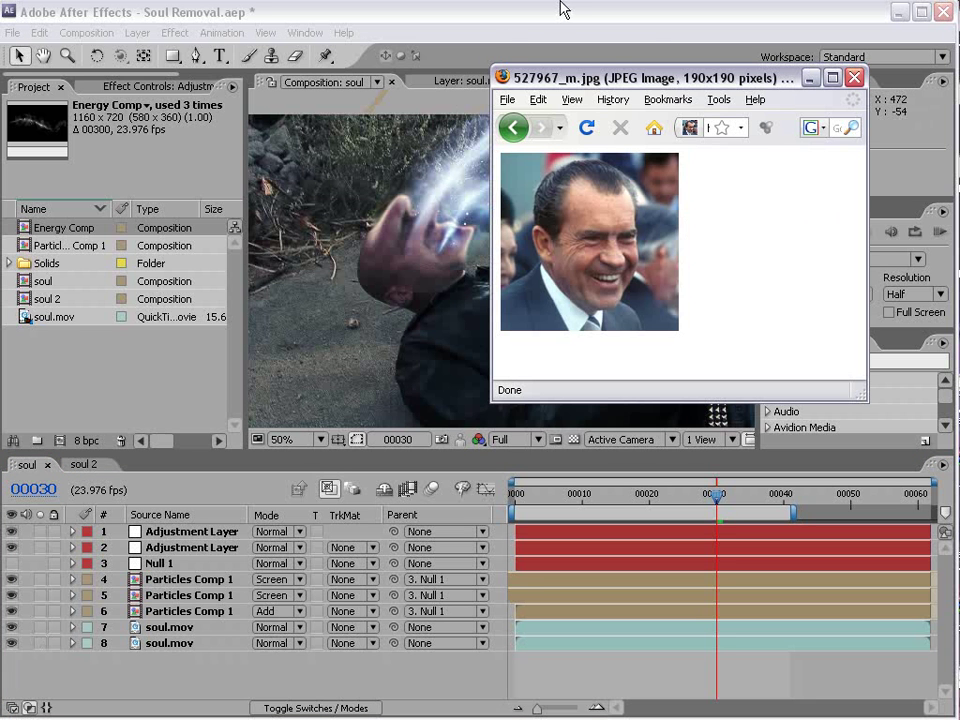
pyautogui.hotkey('alt', 'Tab')
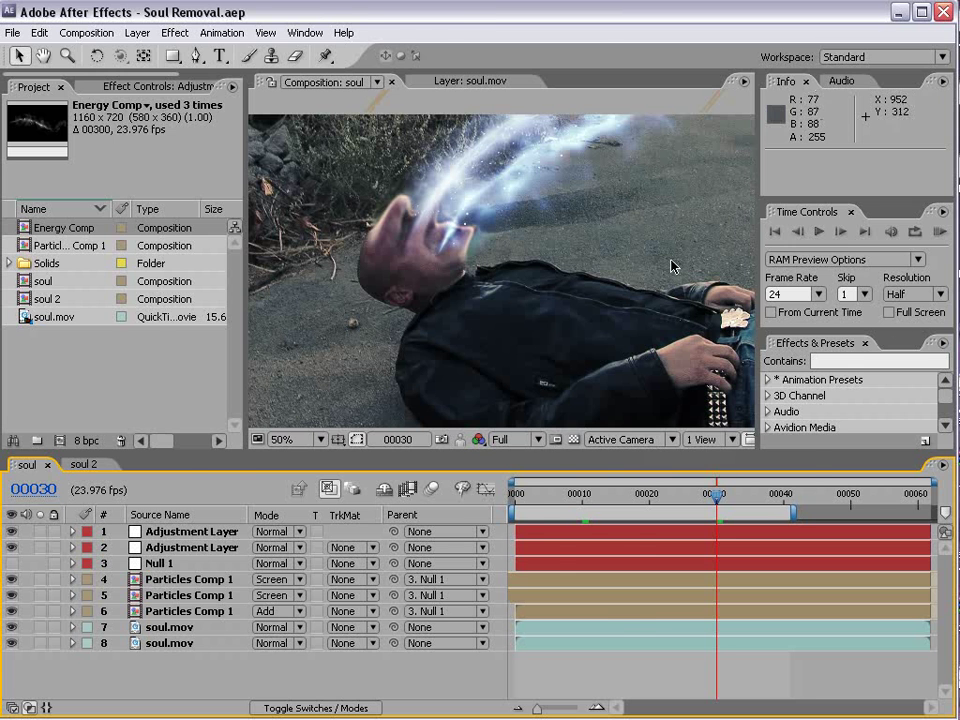
# Switch to Firefox and look through the Video Copilot products page
pyautogui.hotkey('alt', 'Tab')
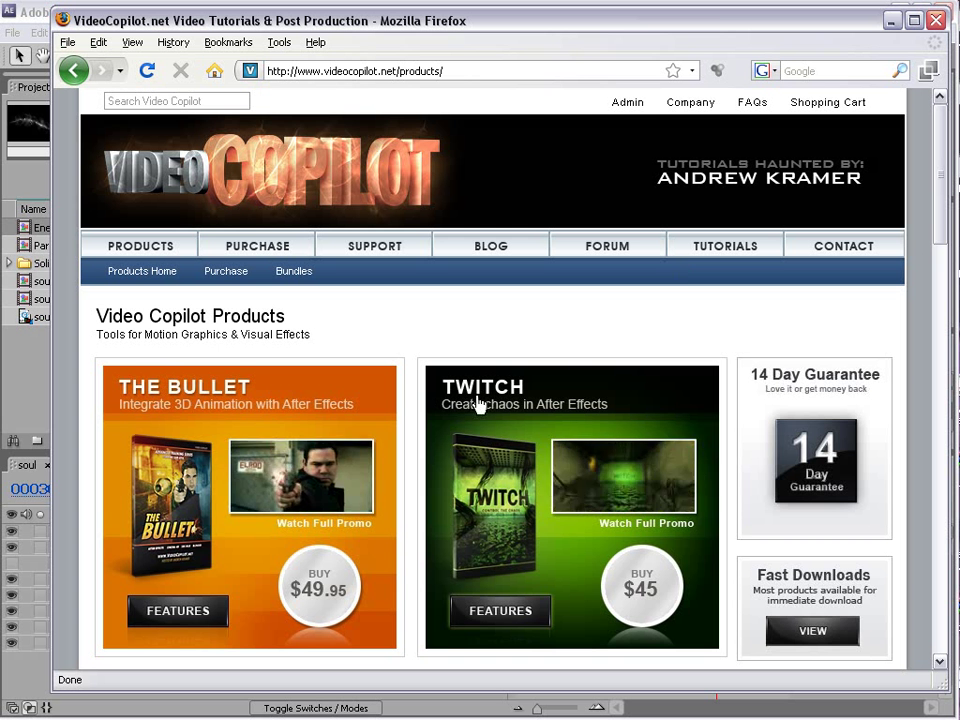
pyautogui.scroll(-5, 700, 428)
pyautogui.scroll(-7, 700, 428)
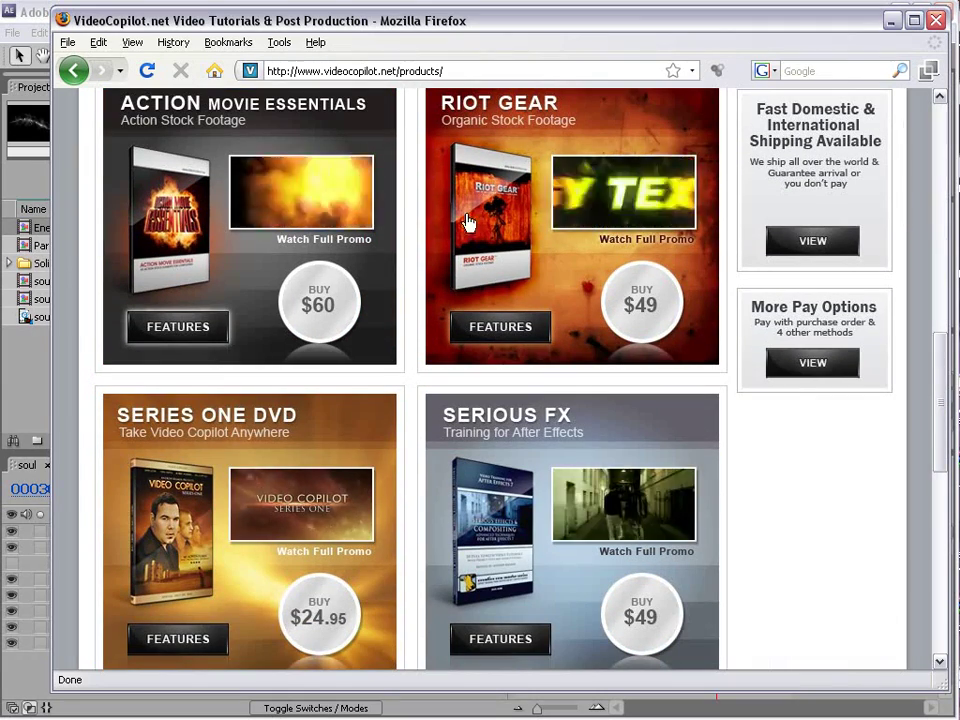
pyautogui.moveTo(940, 445); pyautogui.dragTo(945, 236)
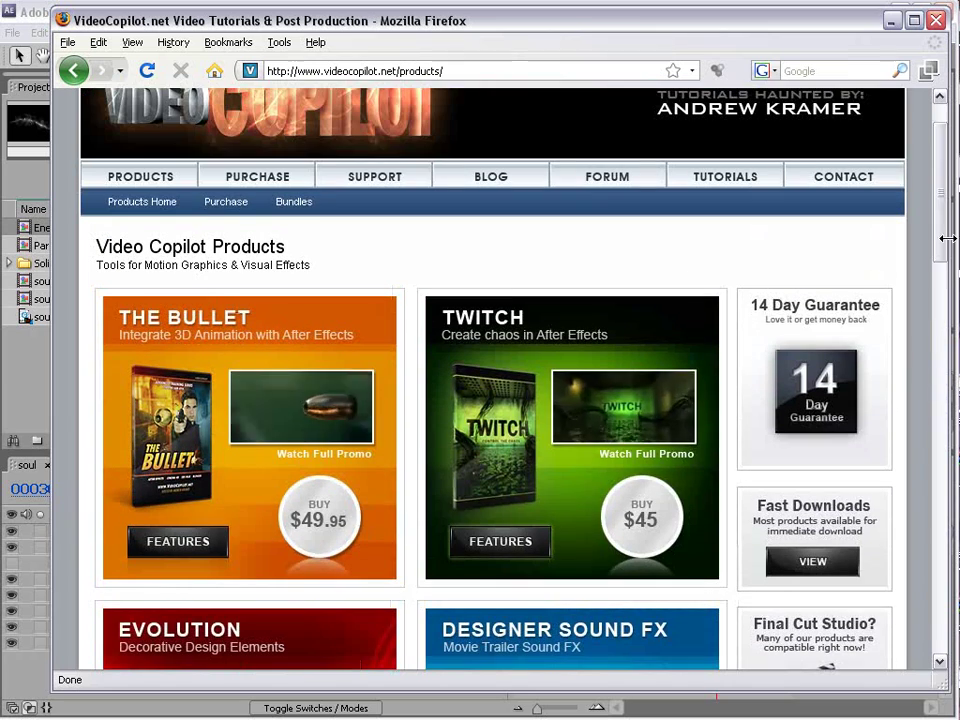
pyautogui.scroll(2, 564, 289)
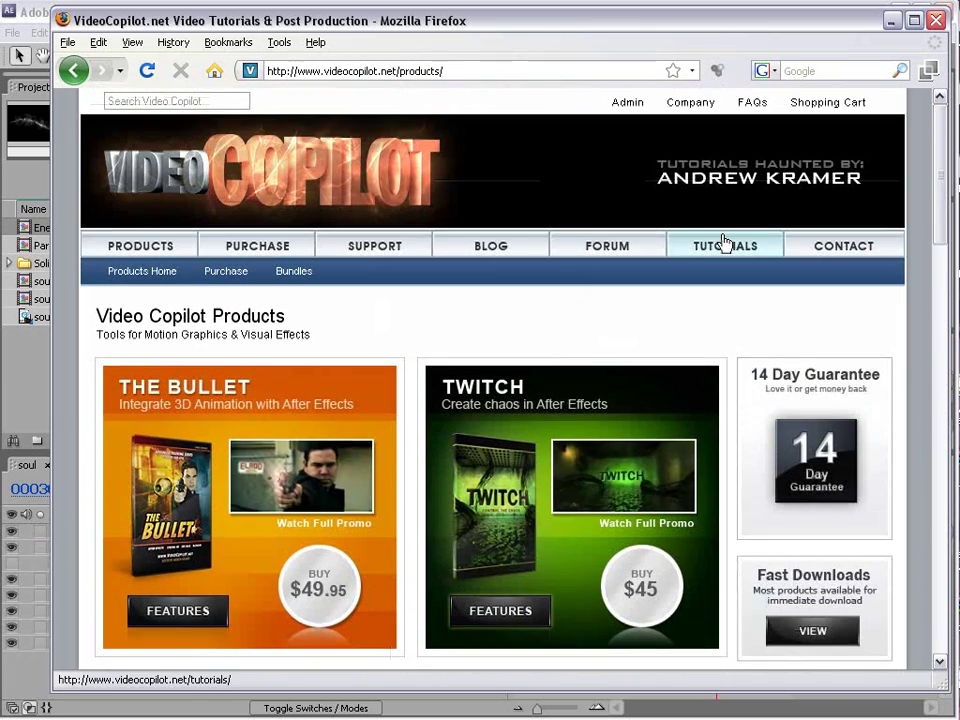
# Open the Video Copilot tutorials page and look through its list of tutorials
pyautogui.click(724, 242)
pyautogui.scroll(-6, 594, 266)
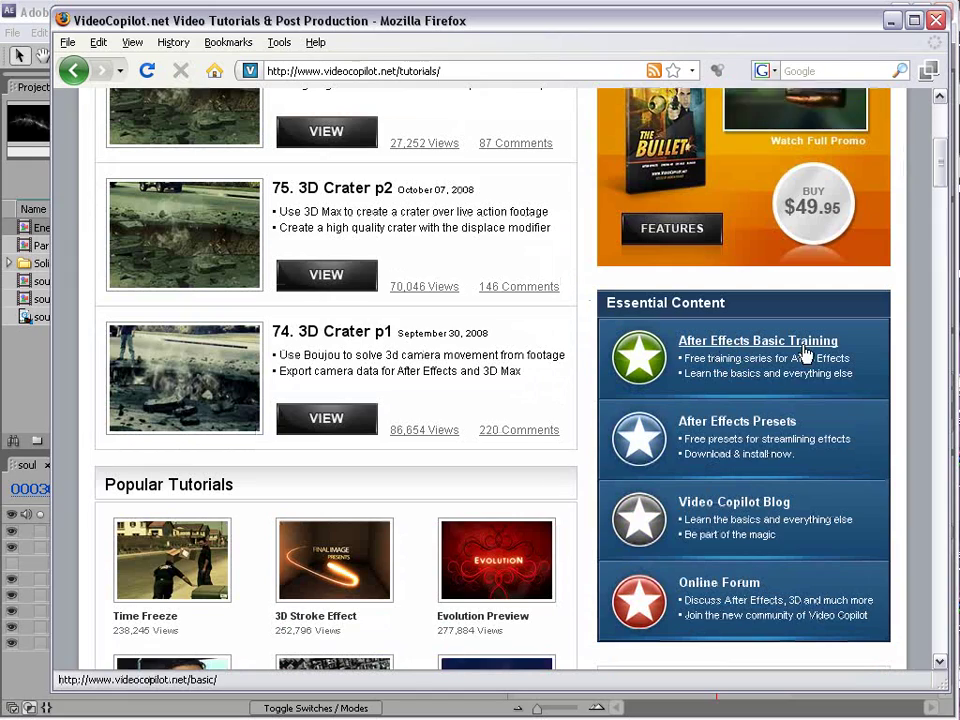
pyautogui.moveTo(941, 160); pyautogui.dragTo(904, 624)
pyautogui.scroll(8, 471, 343)
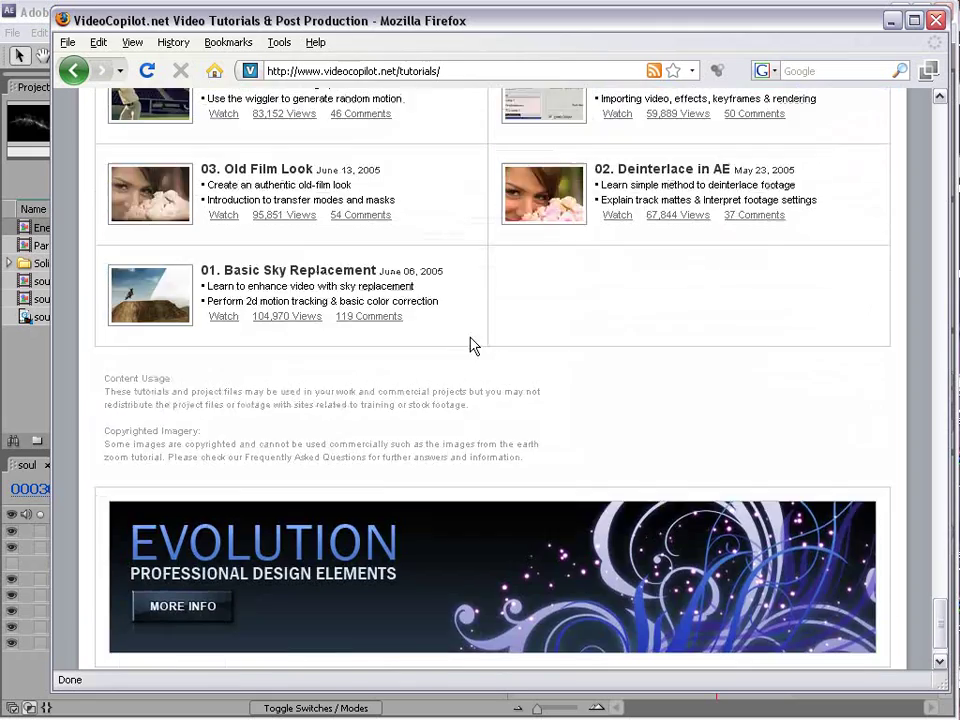
pyautogui.scroll(9, 821, 476)
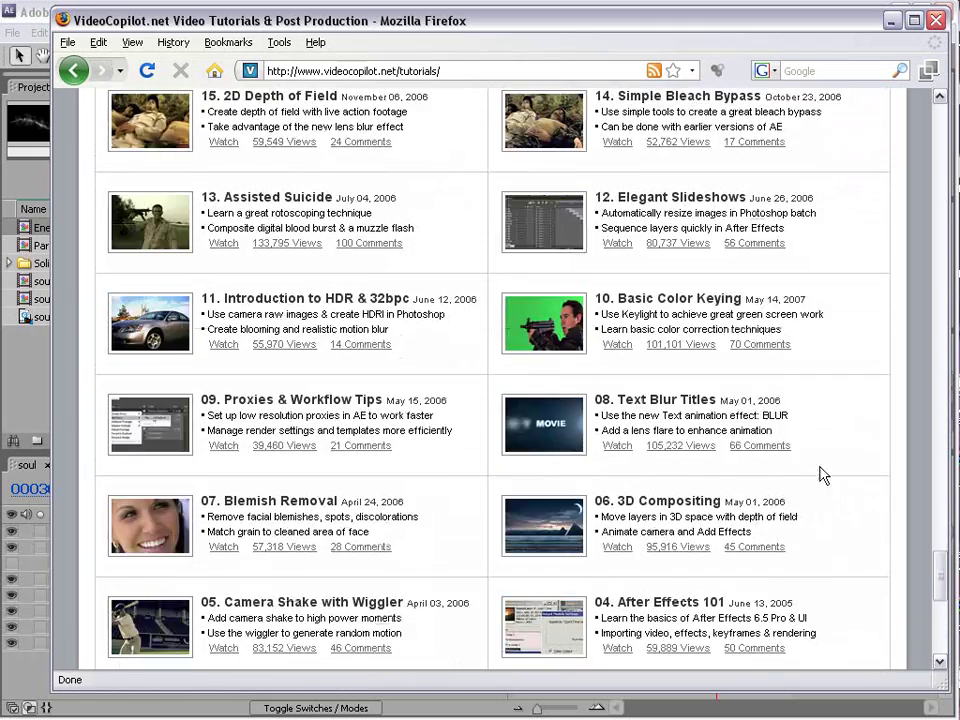
pyautogui.moveTo(945, 557); pyautogui.dragTo(948, 135)
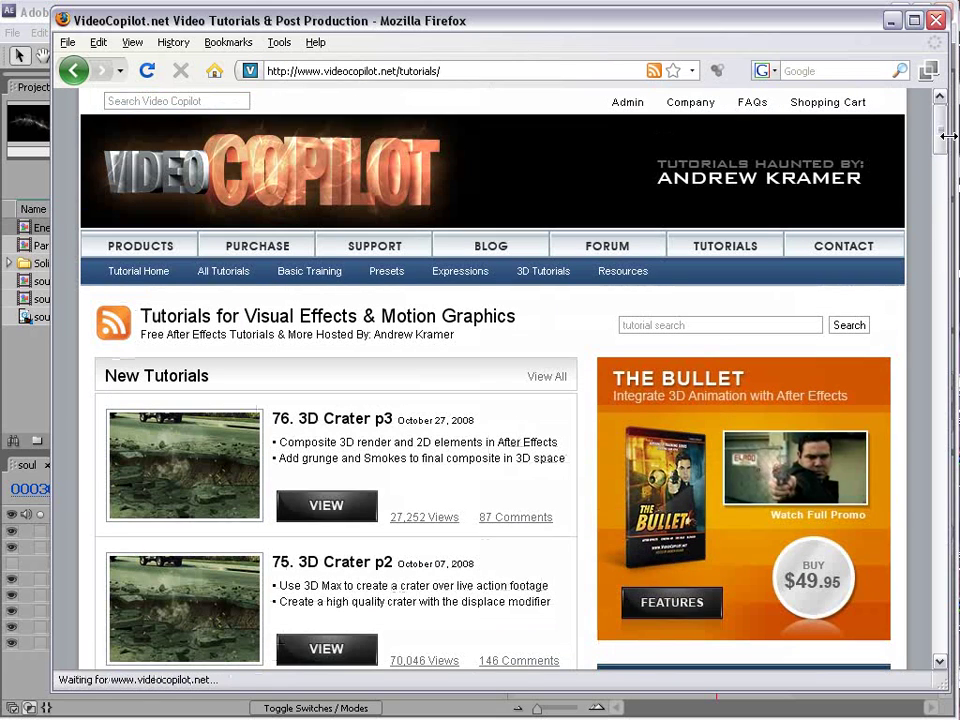